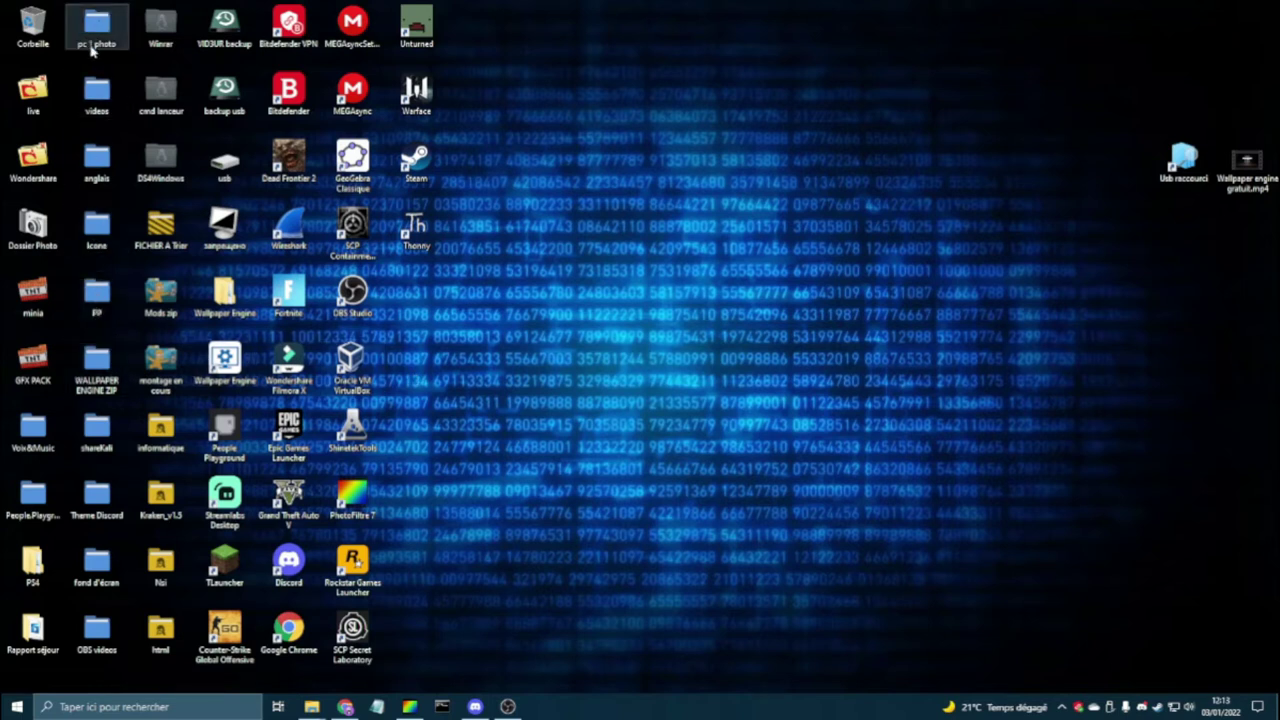
Create a new folder on the desktop and name it "tuto".
right_click(662, 300)
mouse_move(725, 391)
left_click(831, 395)
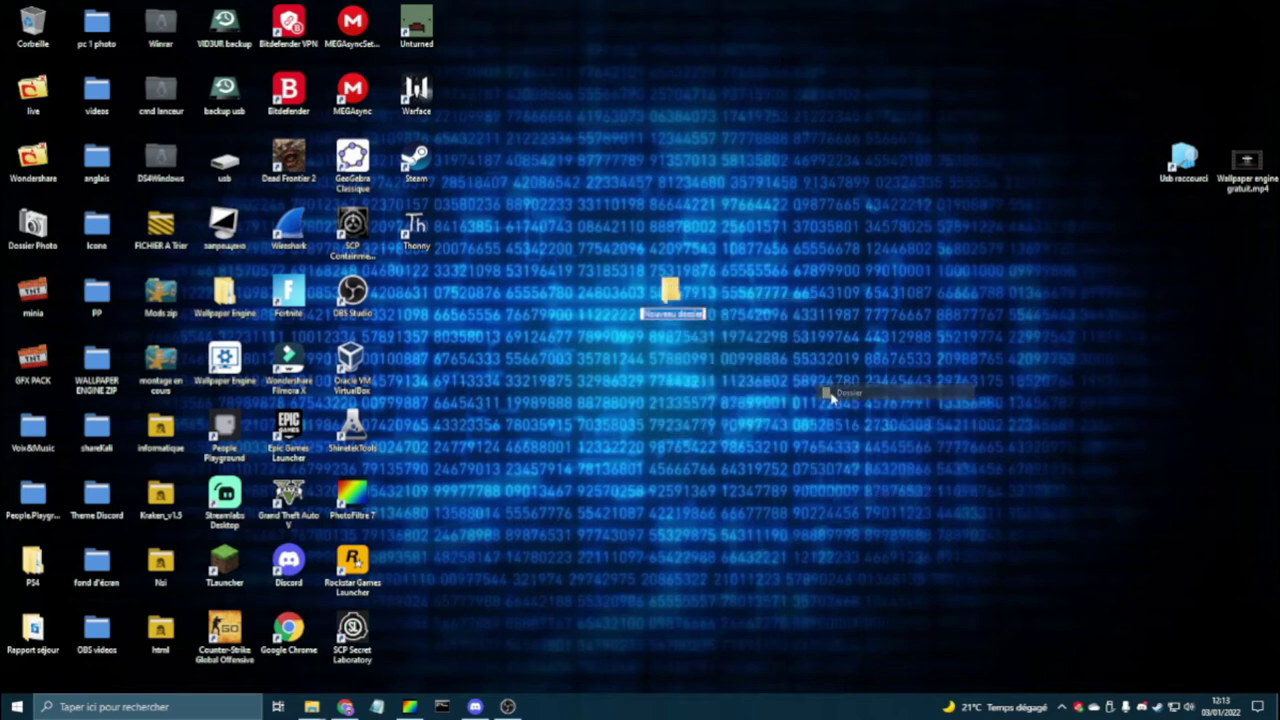
left_click(690, 305)
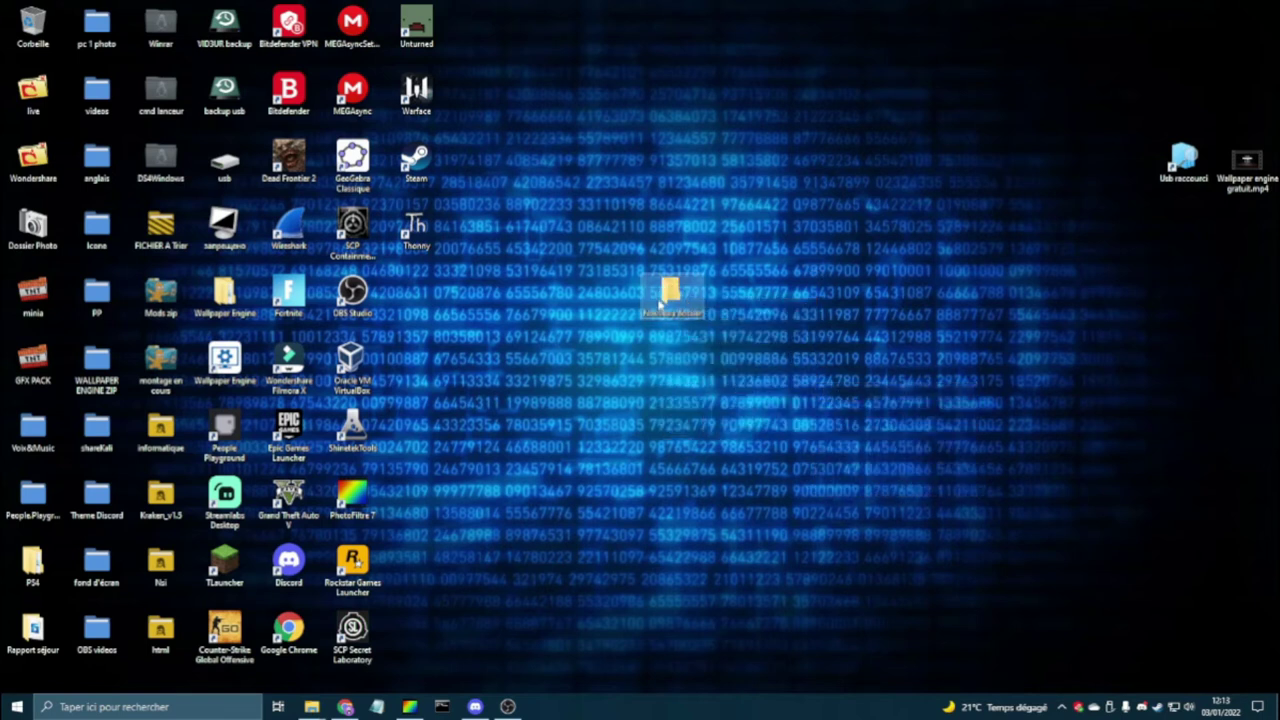
right_click(671, 305)
left_click(712, 604)
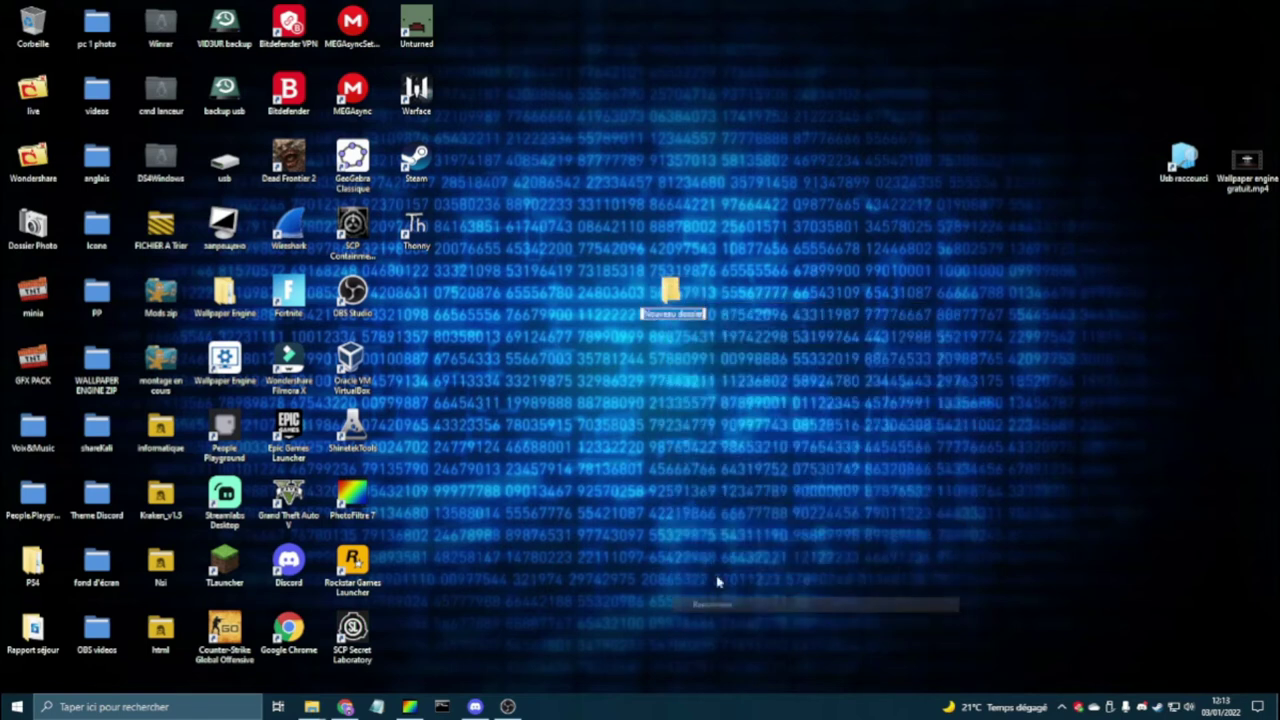
key("BackSpace")
type("tutu")
key("Return")
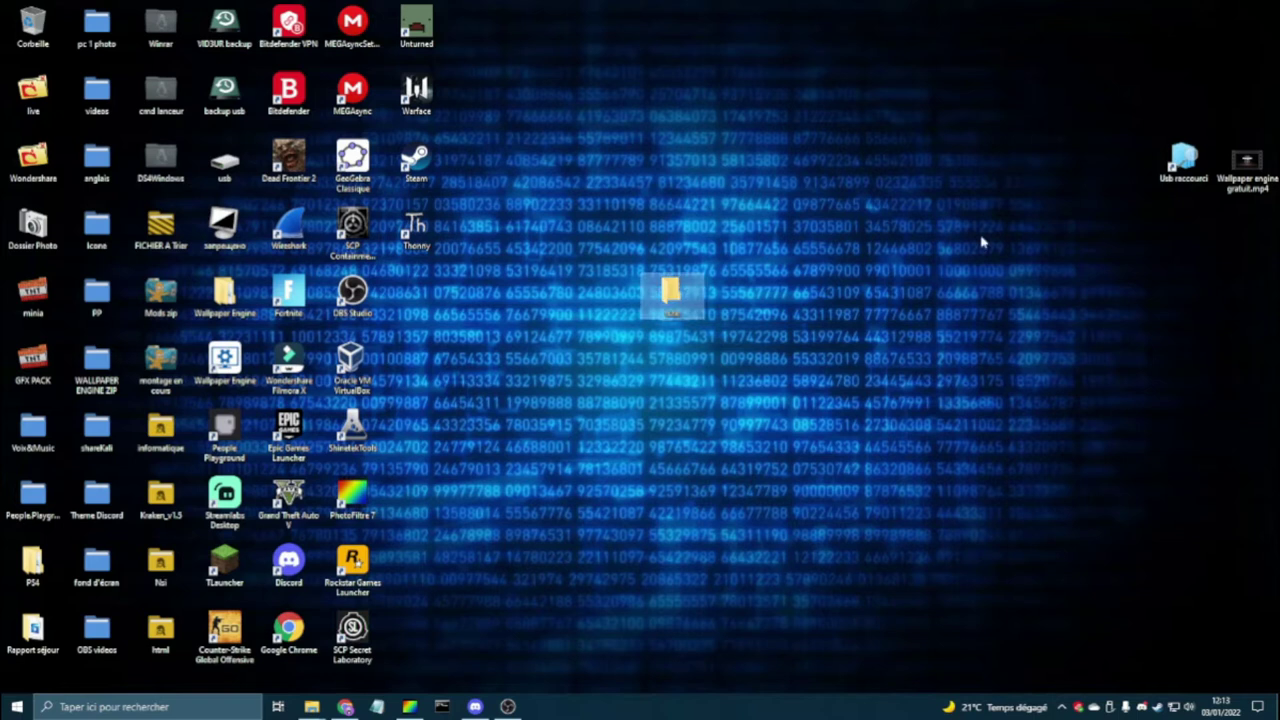
Open the properties of the tuto folder and bring up its customization settings.
right_click(685, 312)
left_click(751, 616)
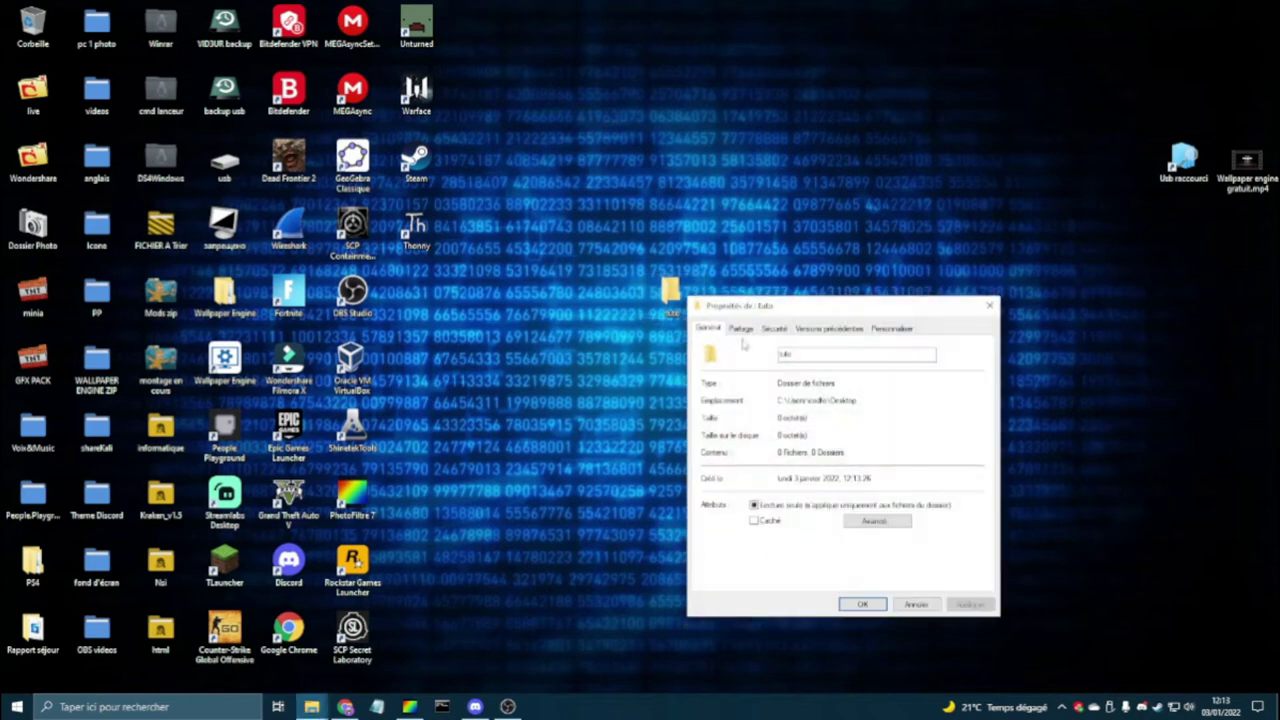
left_click_drag(786, 317, 800, 157)
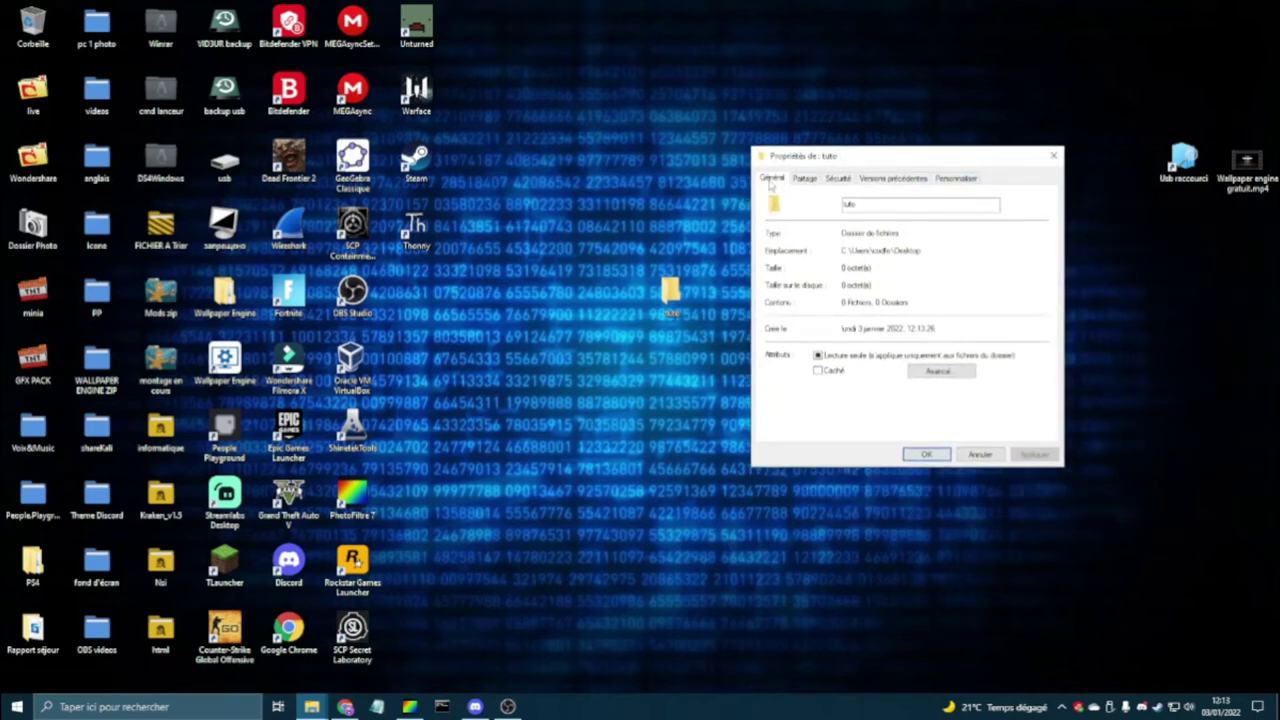
left_click(805, 178)
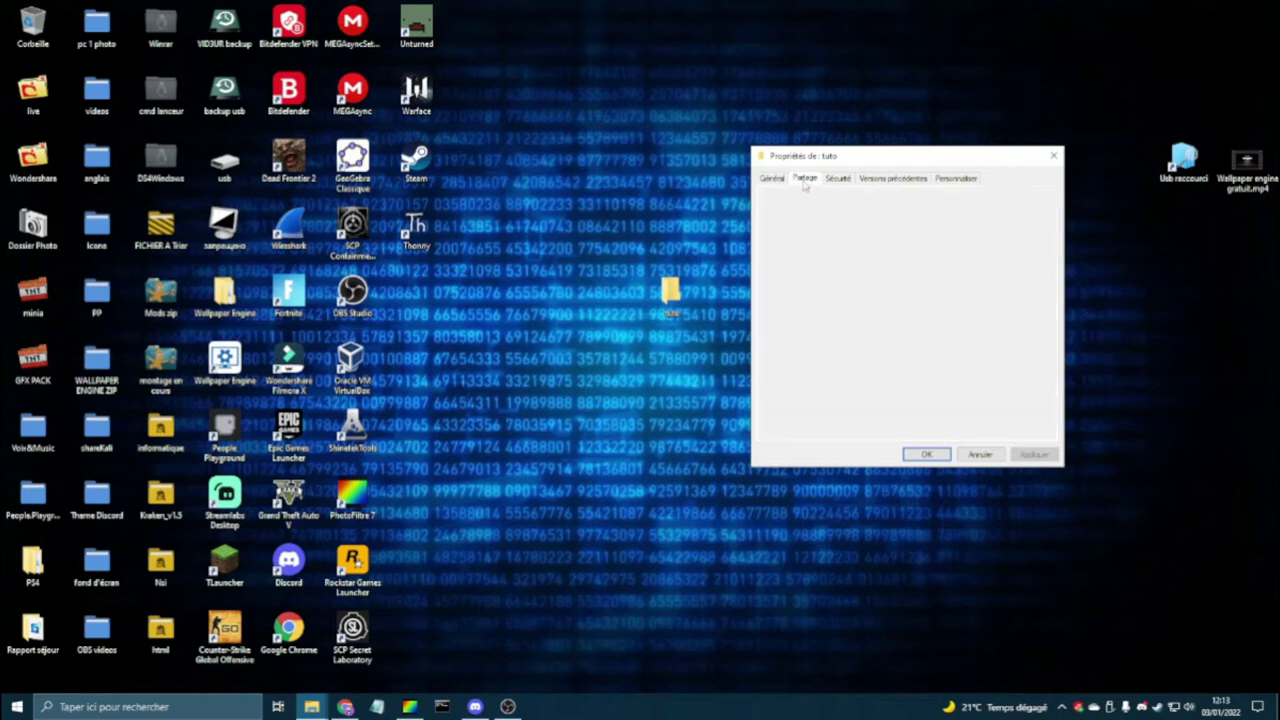
left_click(838, 178)
left_click(878, 179)
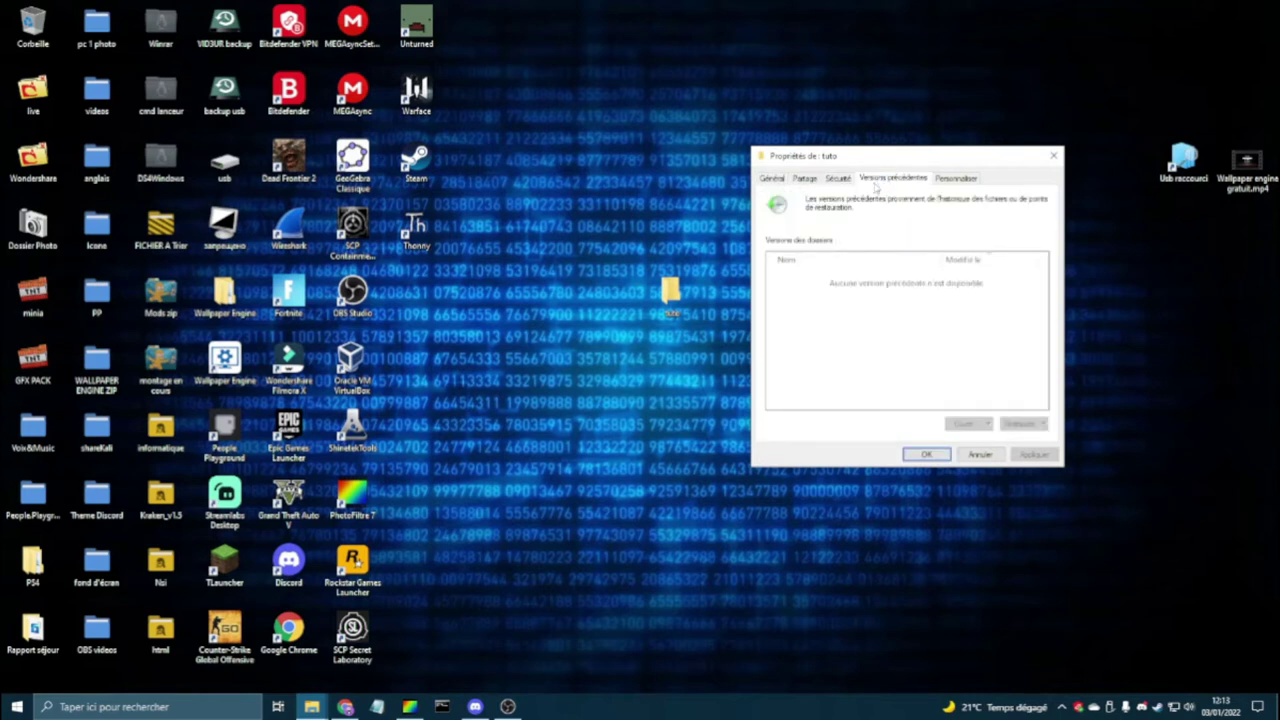
left_click(957, 179)
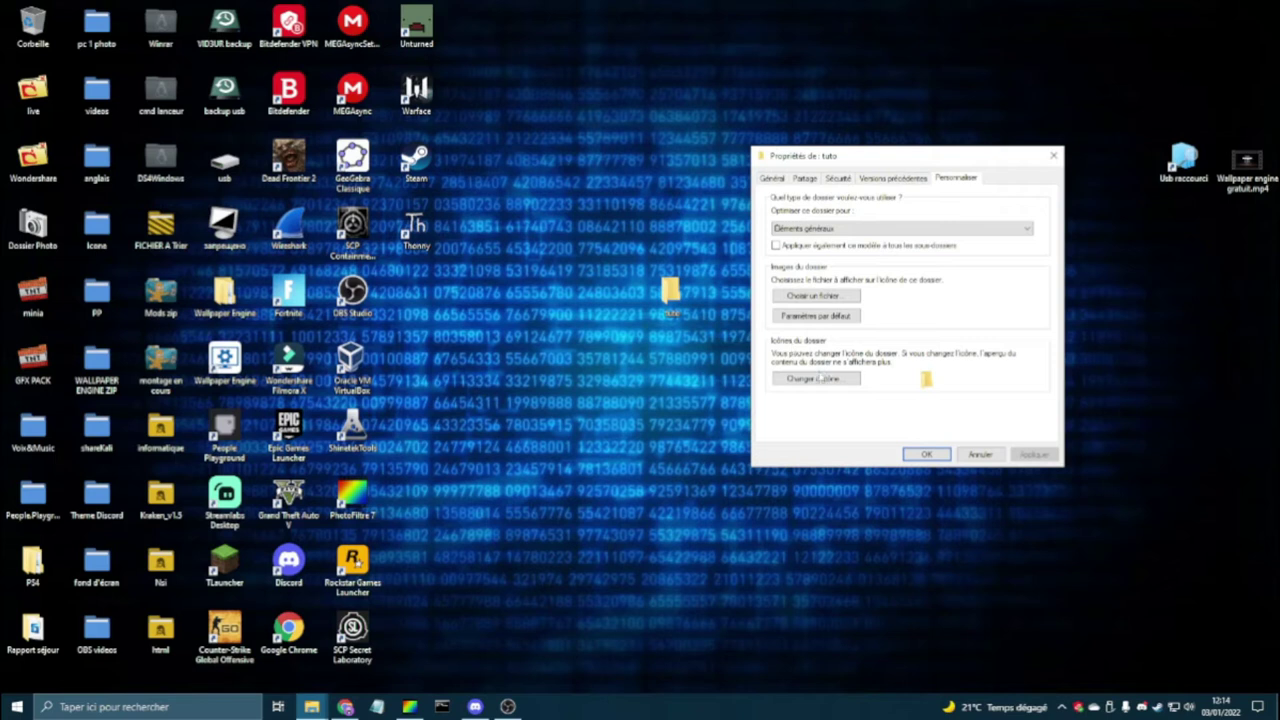
Change the tuto folder's icon to the plain drive icon from the SHELL32.dll icon list and apply it.
left_click(820, 379)
left_click_drag(913, 223, 1001, 213)
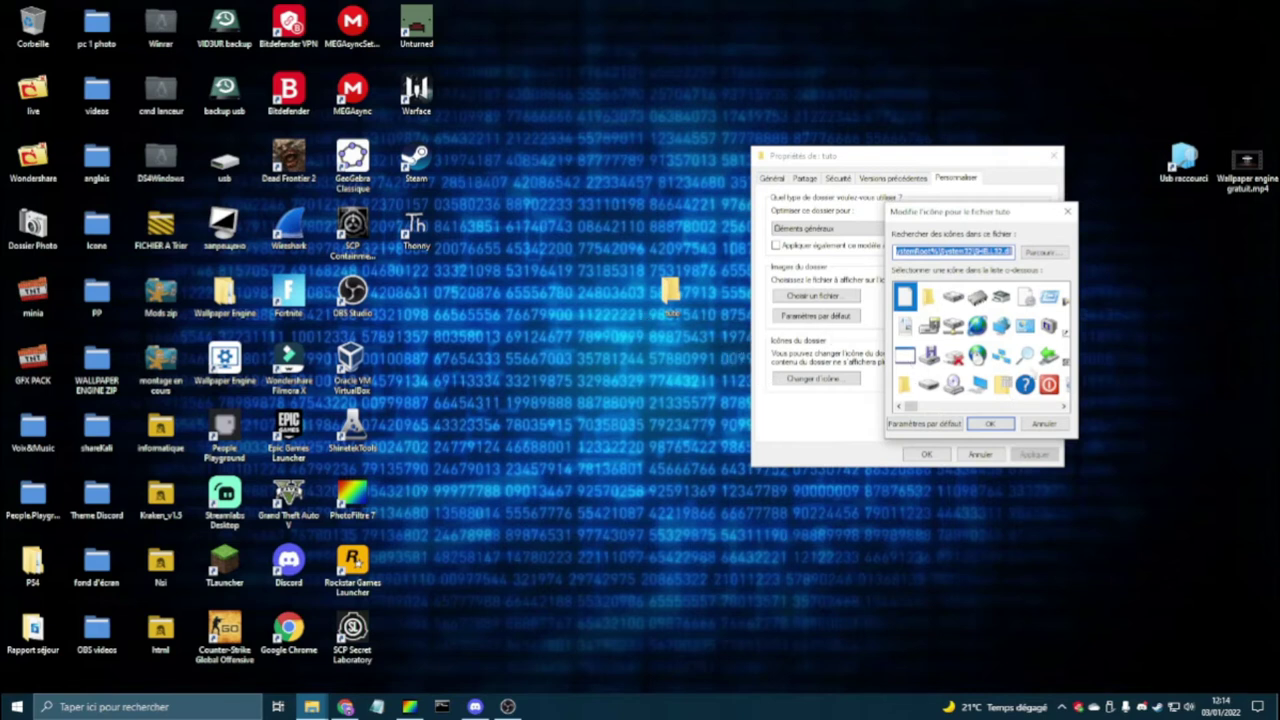
left_click_drag(1021, 216, 952, 214)
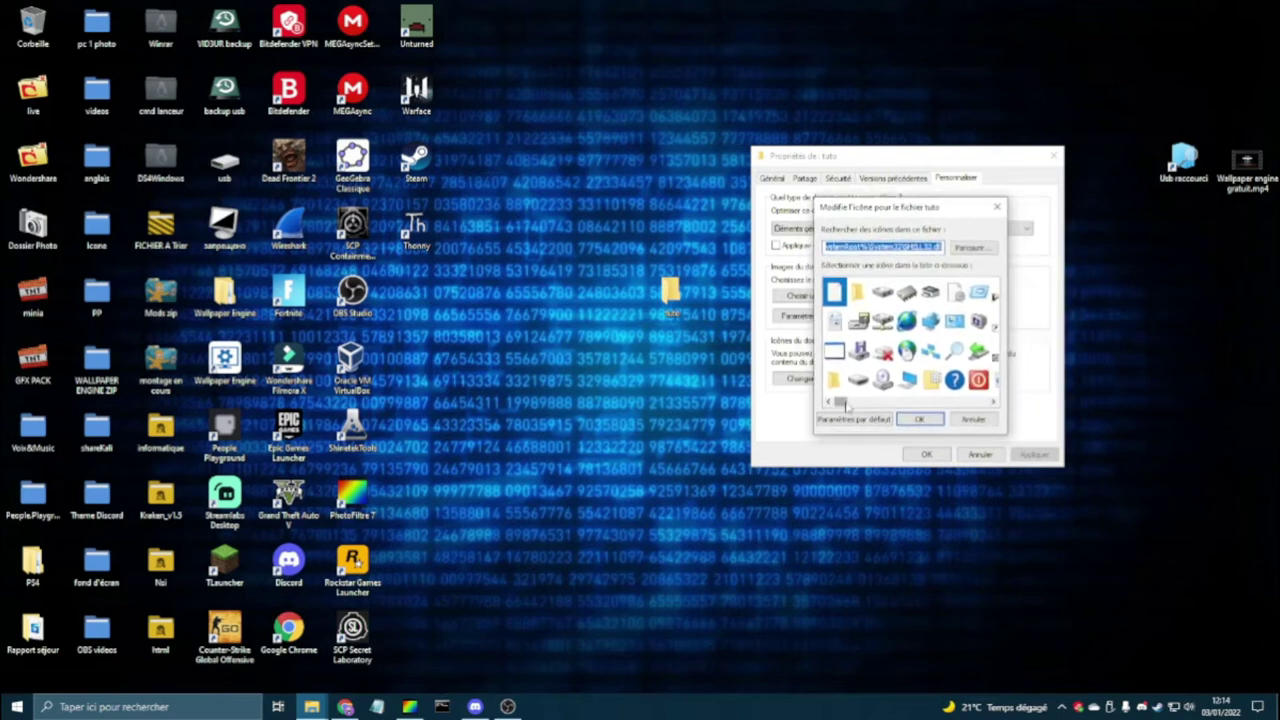
left_click_drag(842, 404, 989, 405)
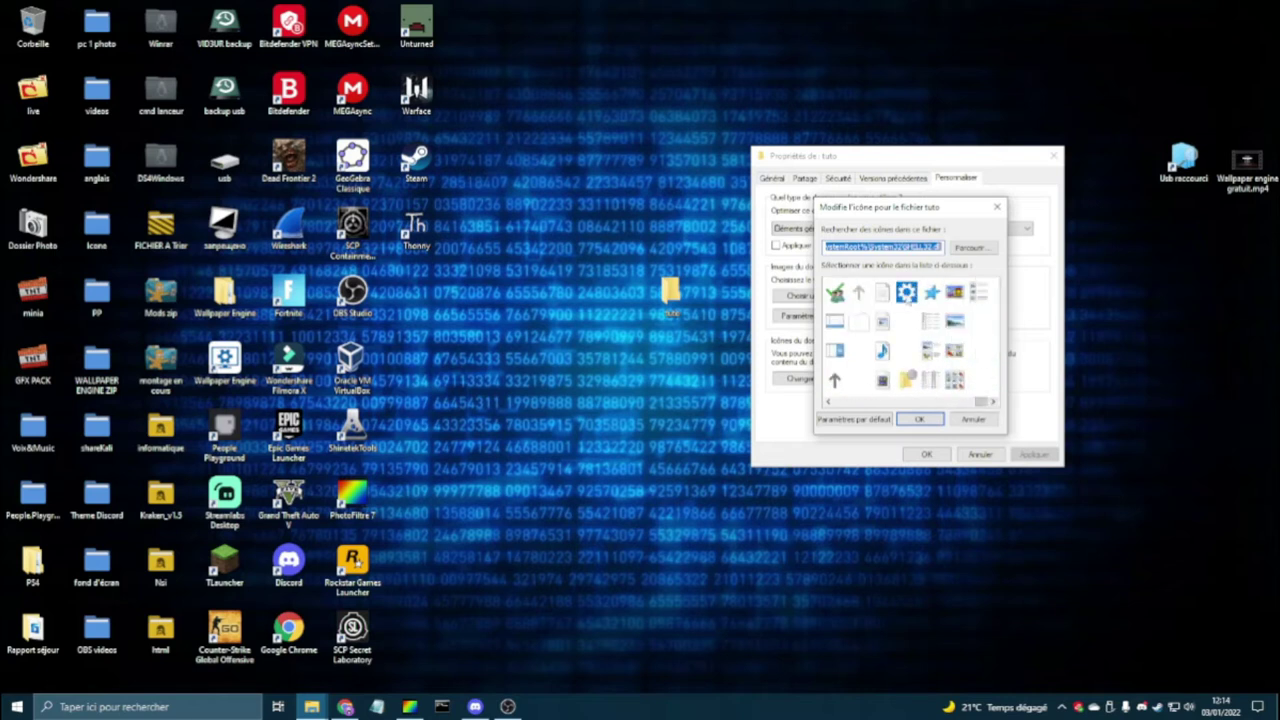
left_click_drag(981, 403, 924, 405)
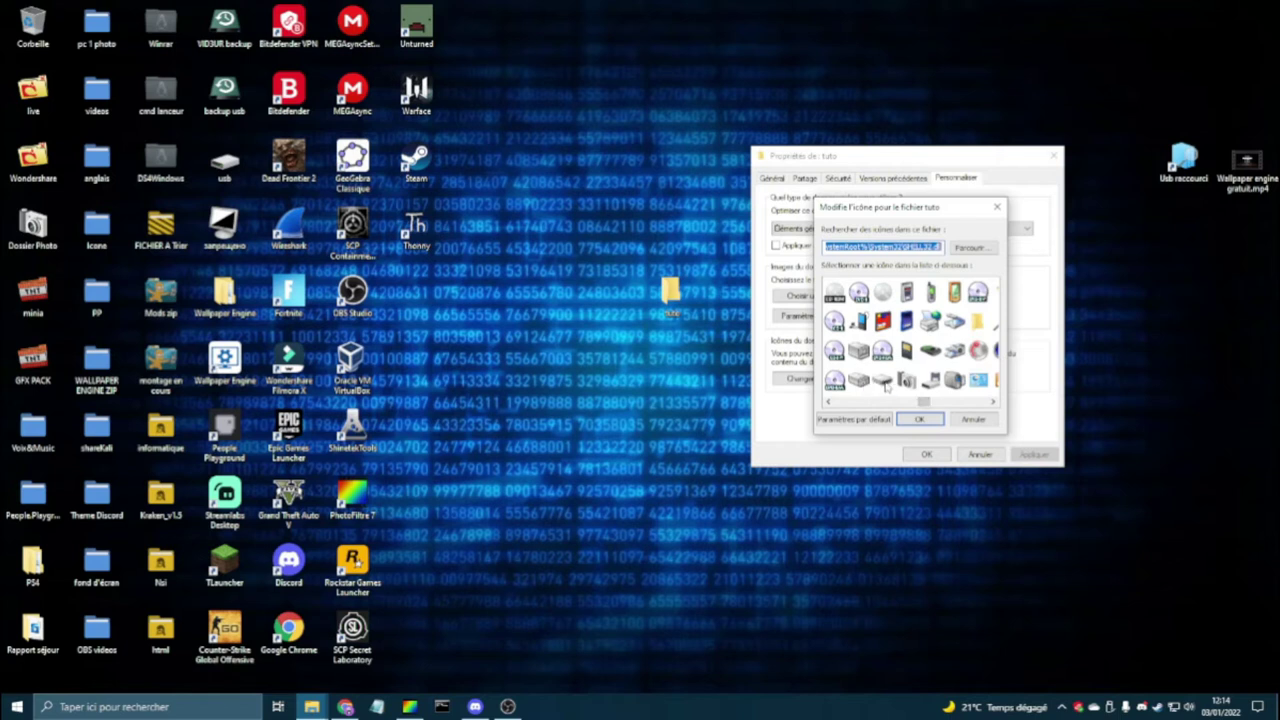
left_click(884, 382)
left_click(918, 420)
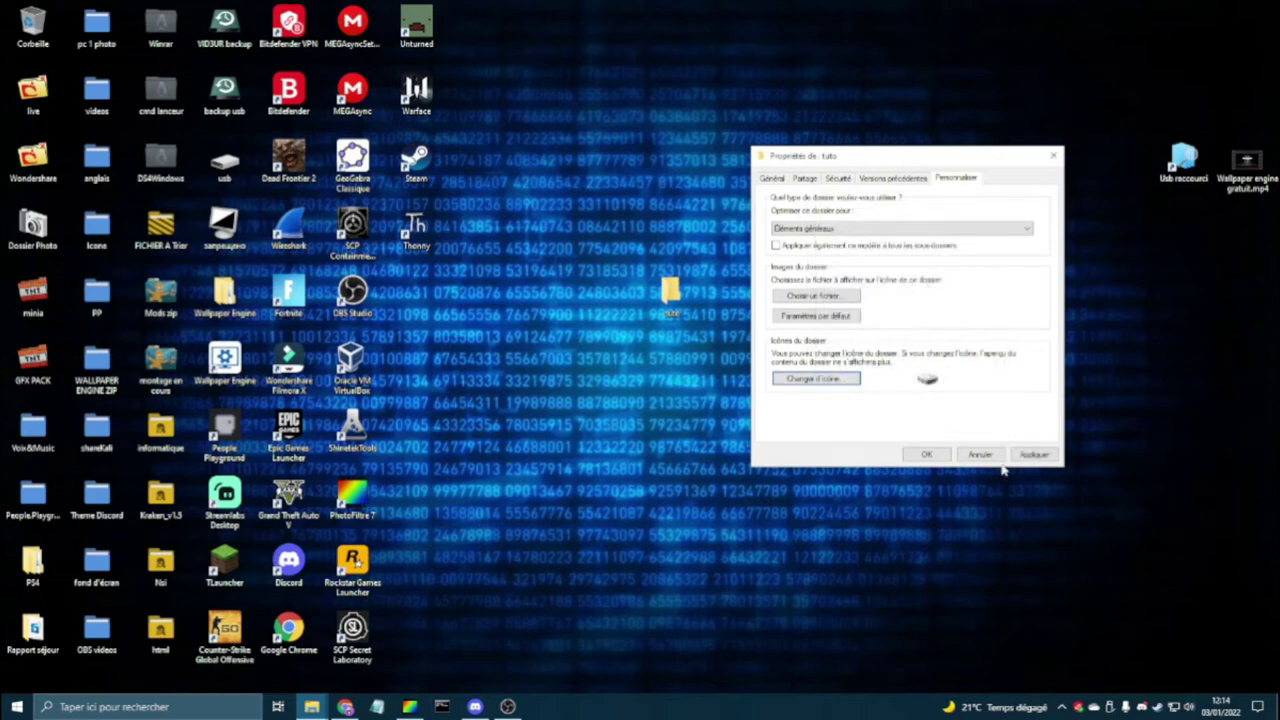
left_click(1034, 454)
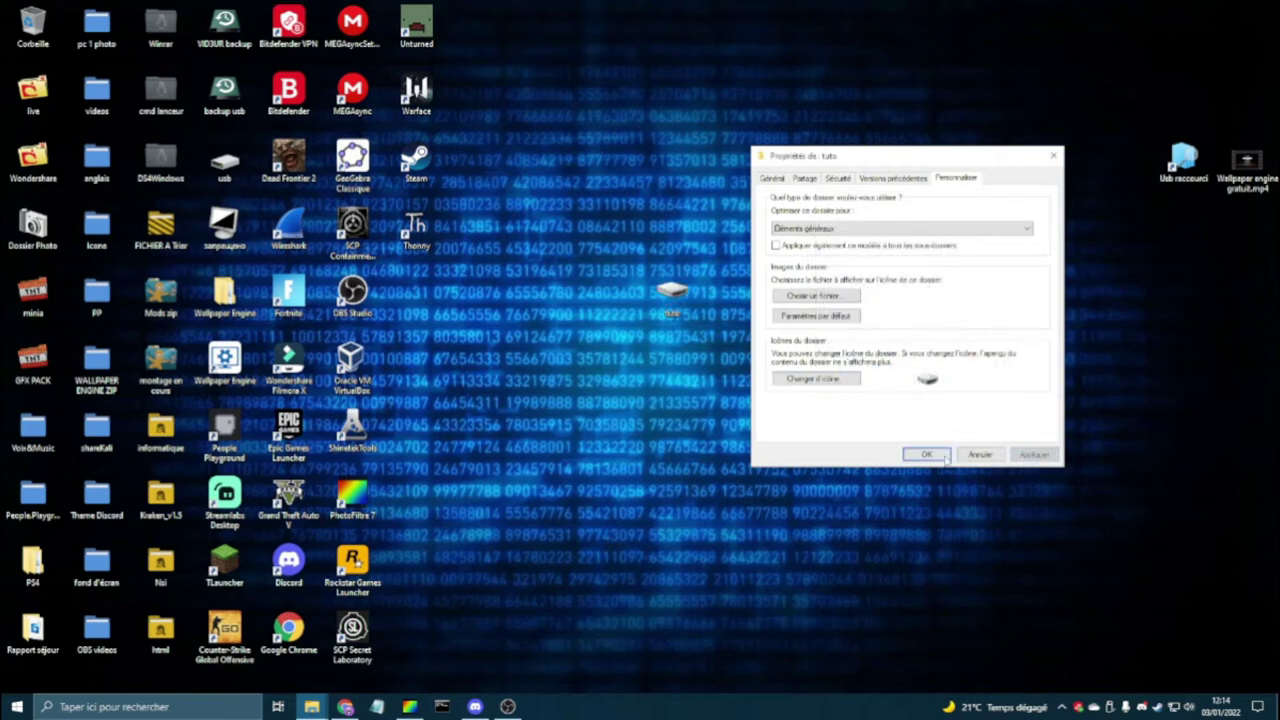
left_click(926, 455)
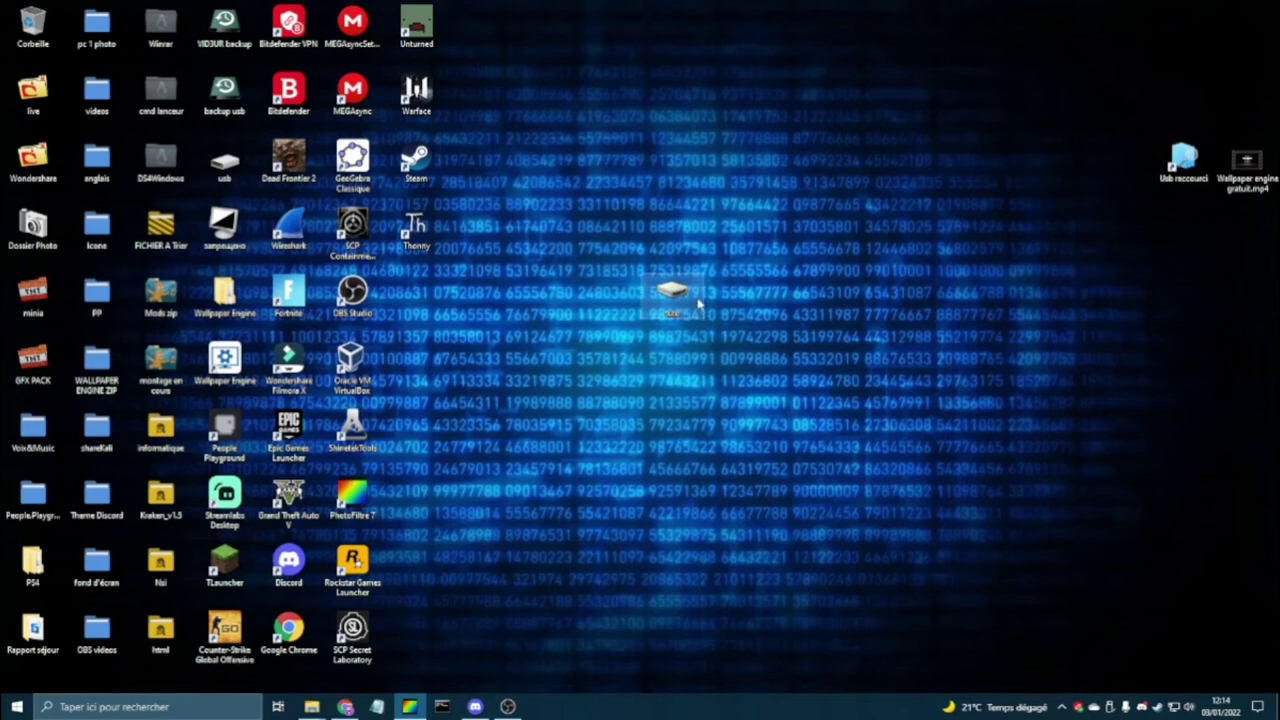
Check that the tuto folder opens, close it, and move it slightly lower on the desktop.
right_click(830, 333)
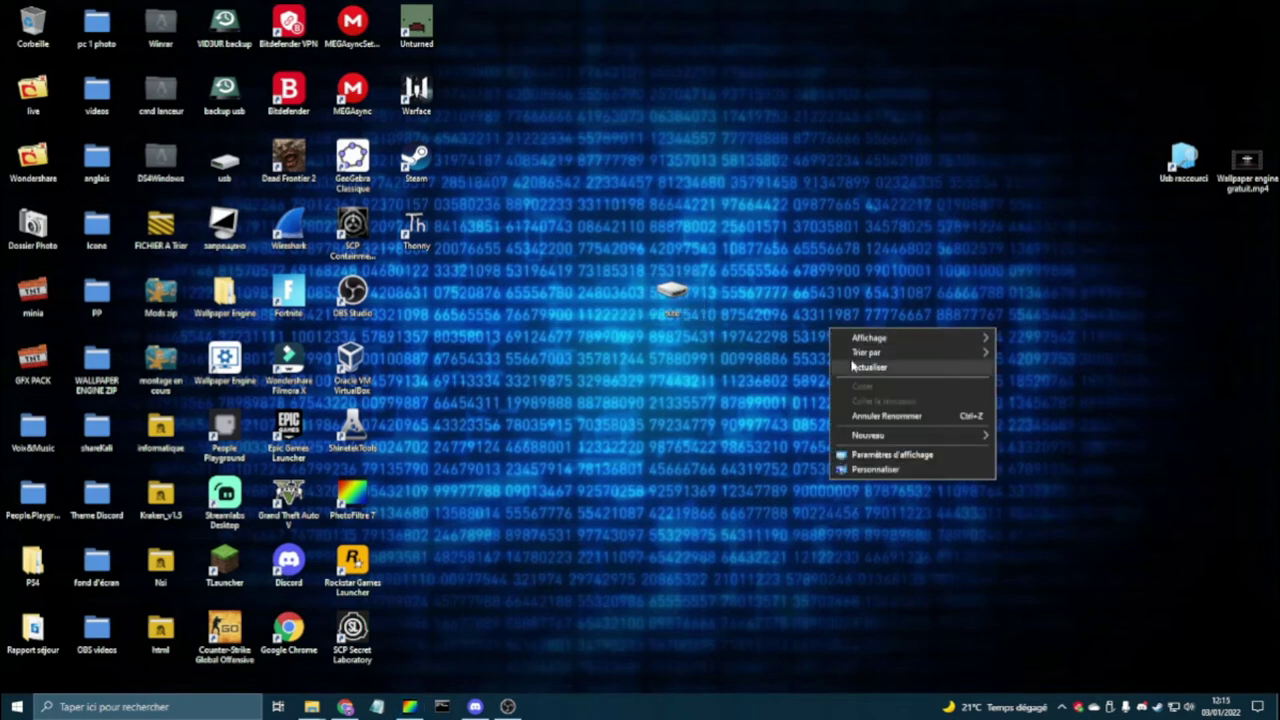
left_click(840, 367)
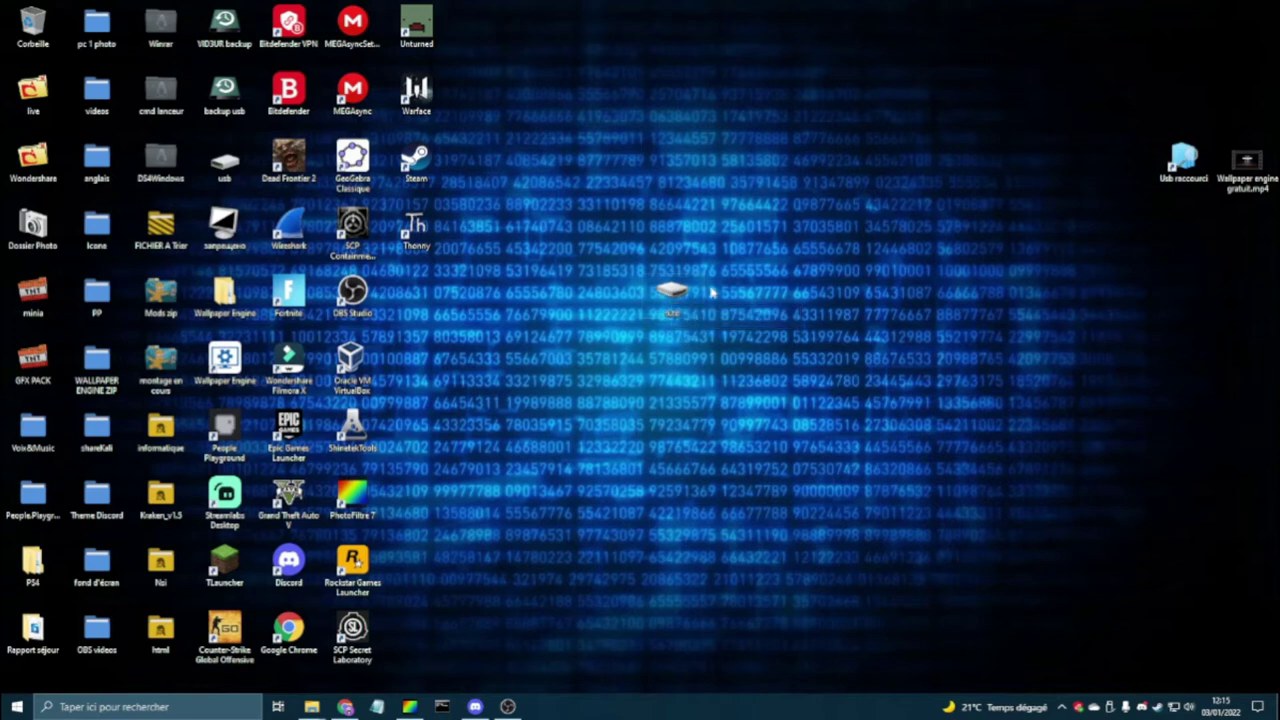
left_click_drag(675, 305, 747, 211)
double_click(740, 228)
left_click_drag(640, 192, 837, 266)
left_click(1216, 252)
left_click_drag(724, 238, 665, 372)
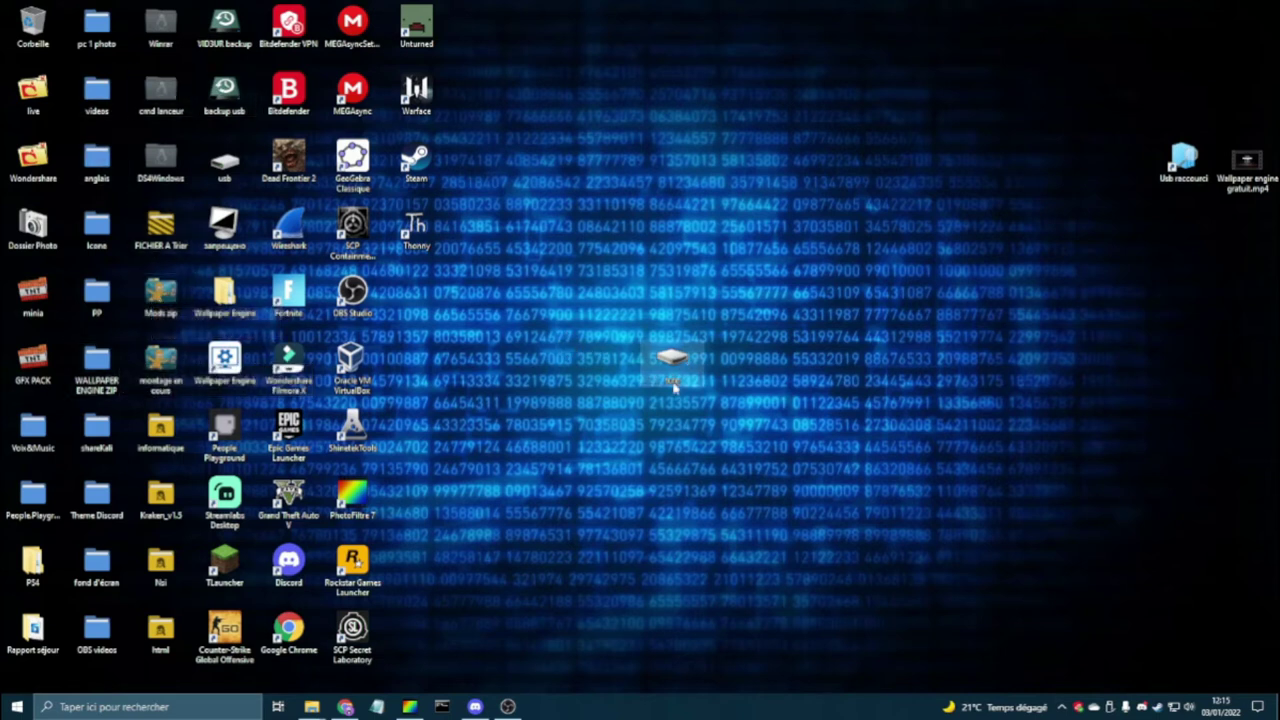
Create a second desktop folder named "icone tuto" and place it beside the tuto folder, leaving a small gap.
right_click(748, 351)
mouse_move(793, 456)
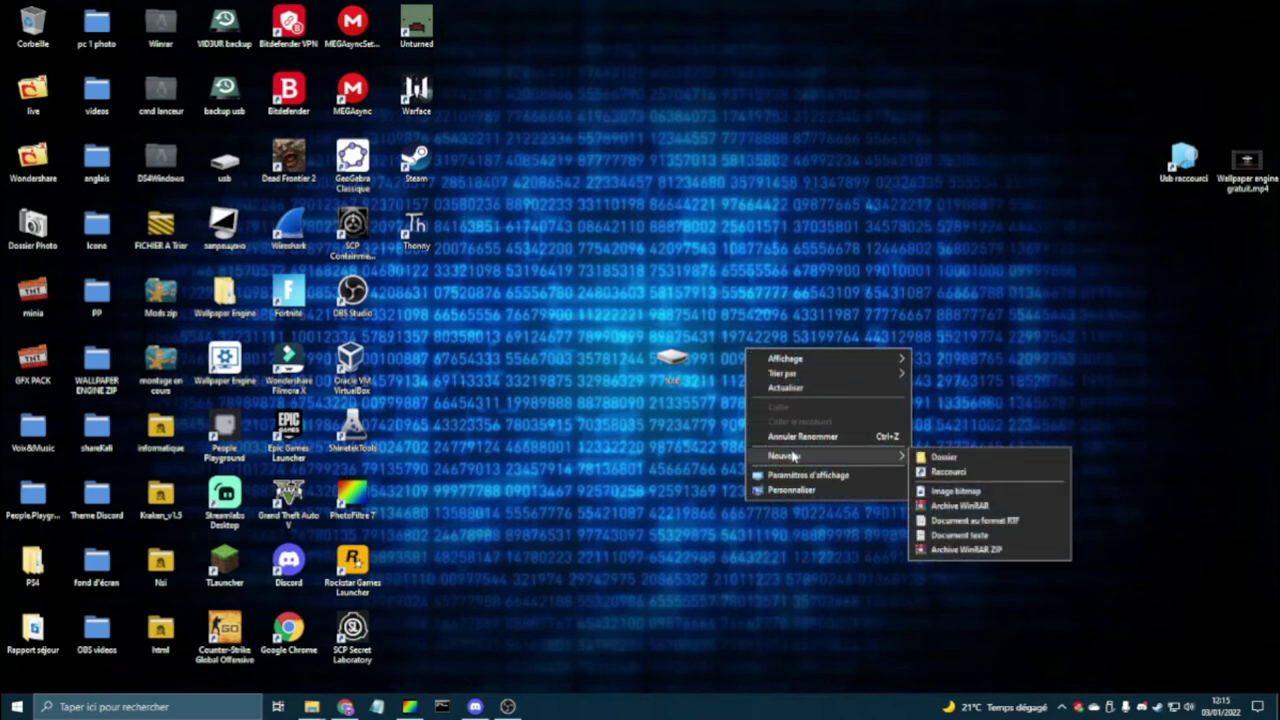
left_click(966, 460)
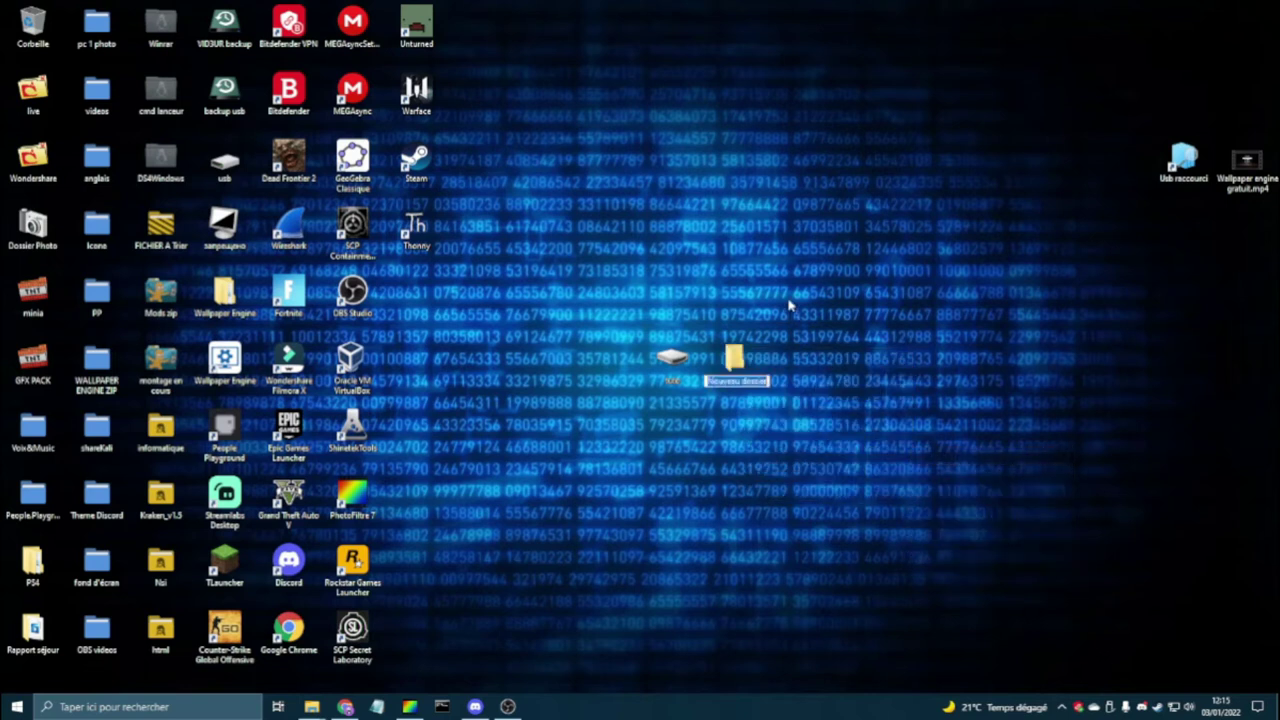
key("BackSpace")
key("Return")
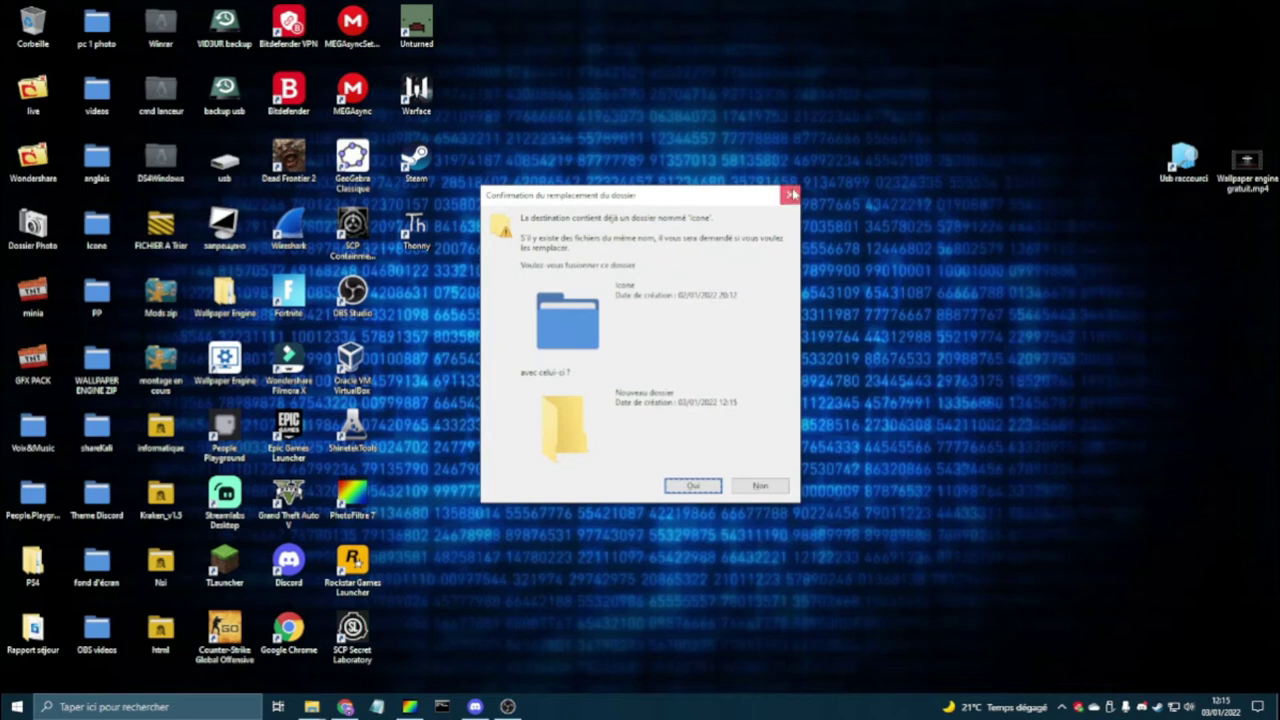
left_click(790, 195)
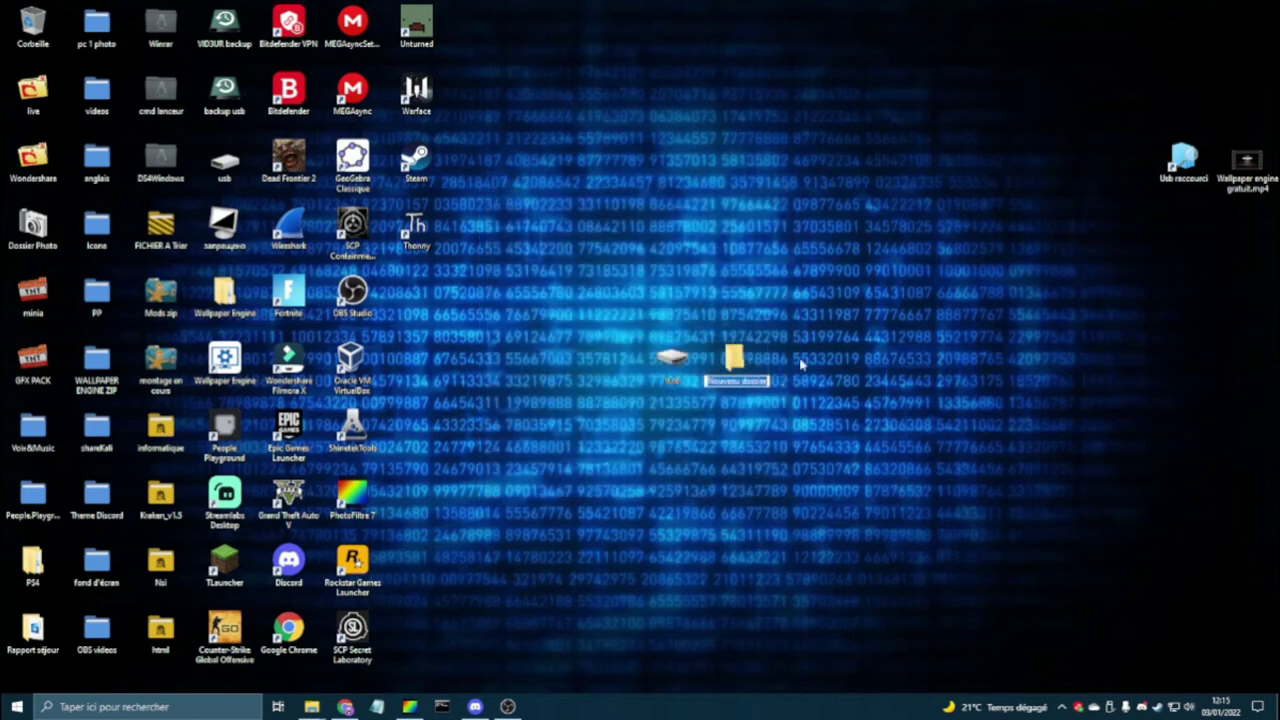
type("Icone 2")
key("Return")
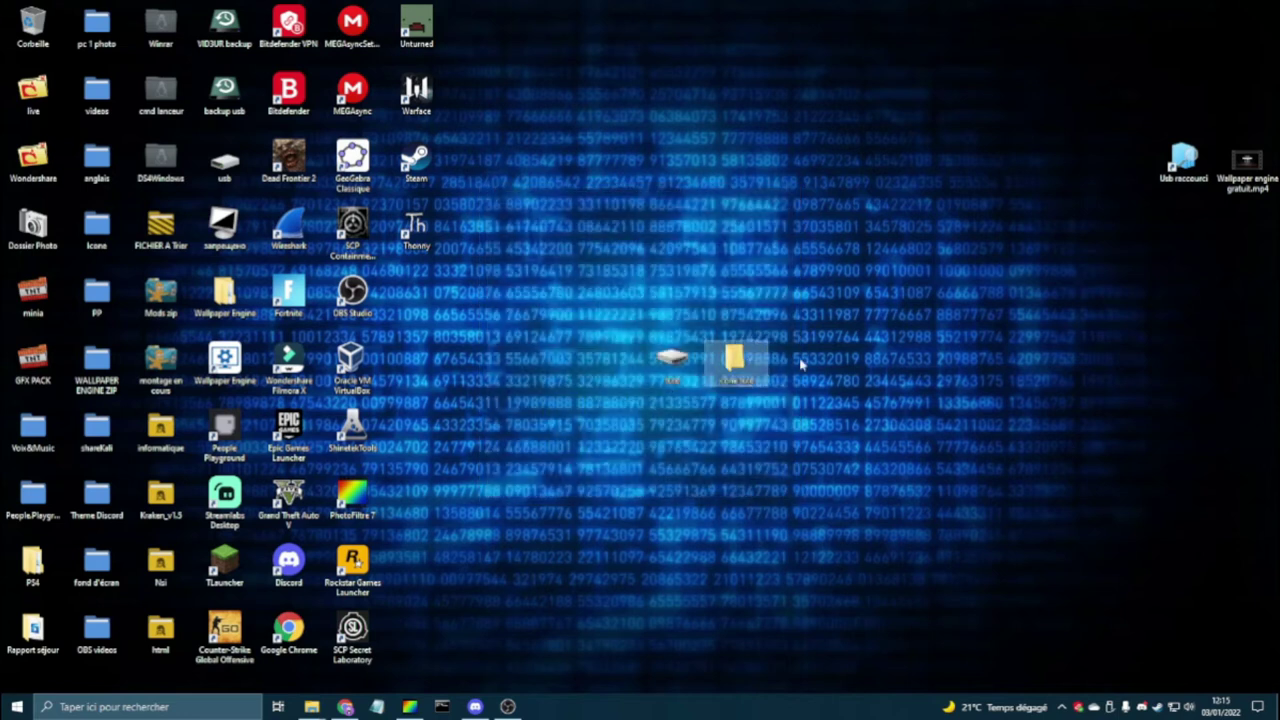
left_click(866, 411)
left_click_drag(736, 362, 799, 364)
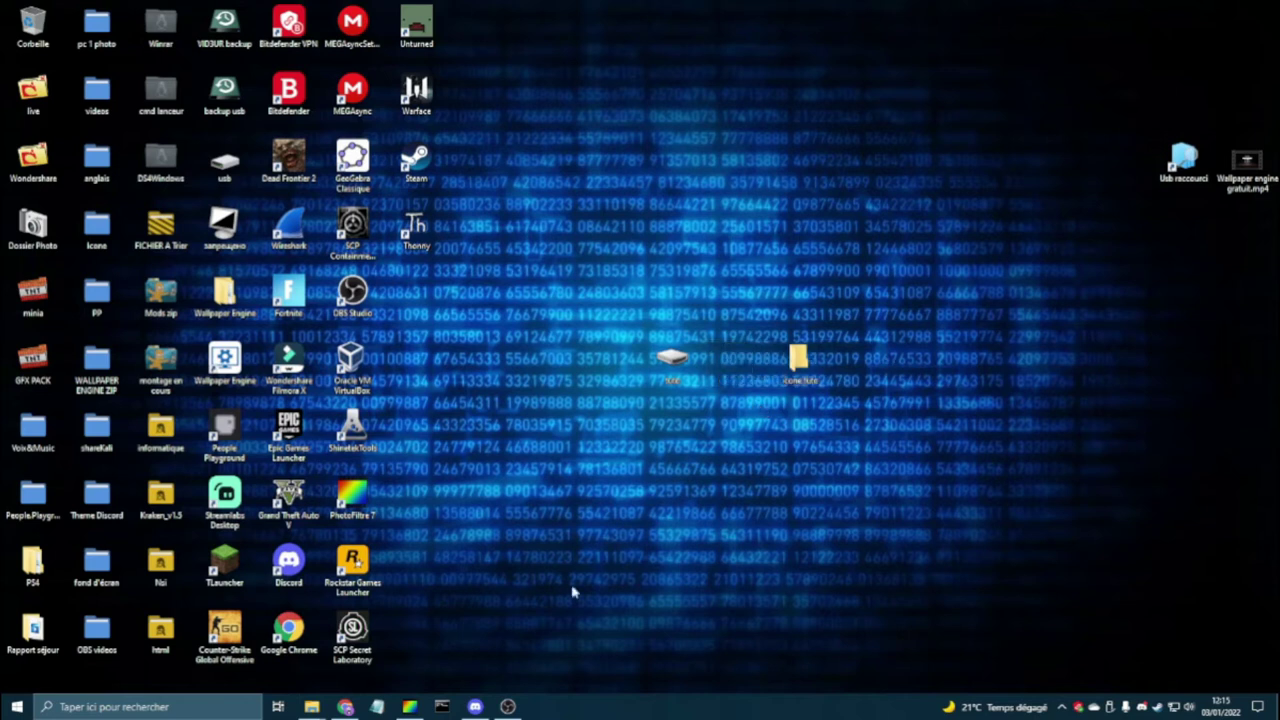
Switch to Google Chrome and view the IconArchive home page at iconarchive.com.
left_click(358, 706)
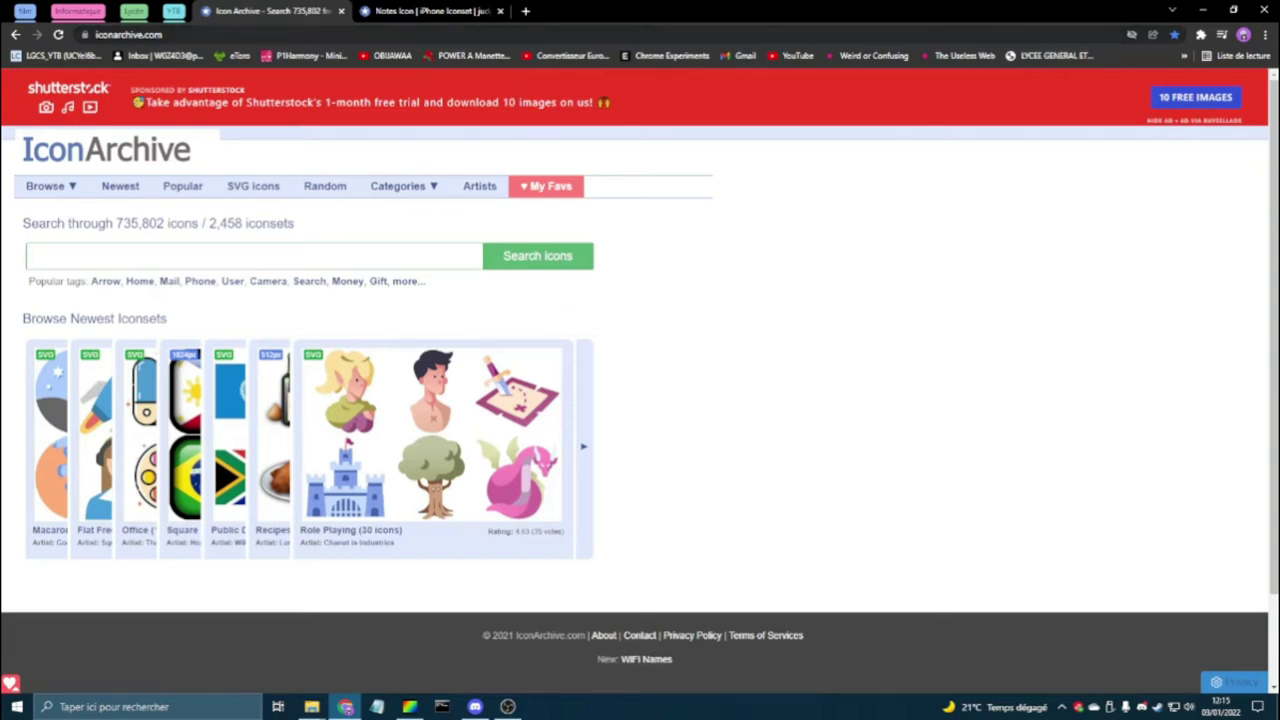
left_click(96, 36)
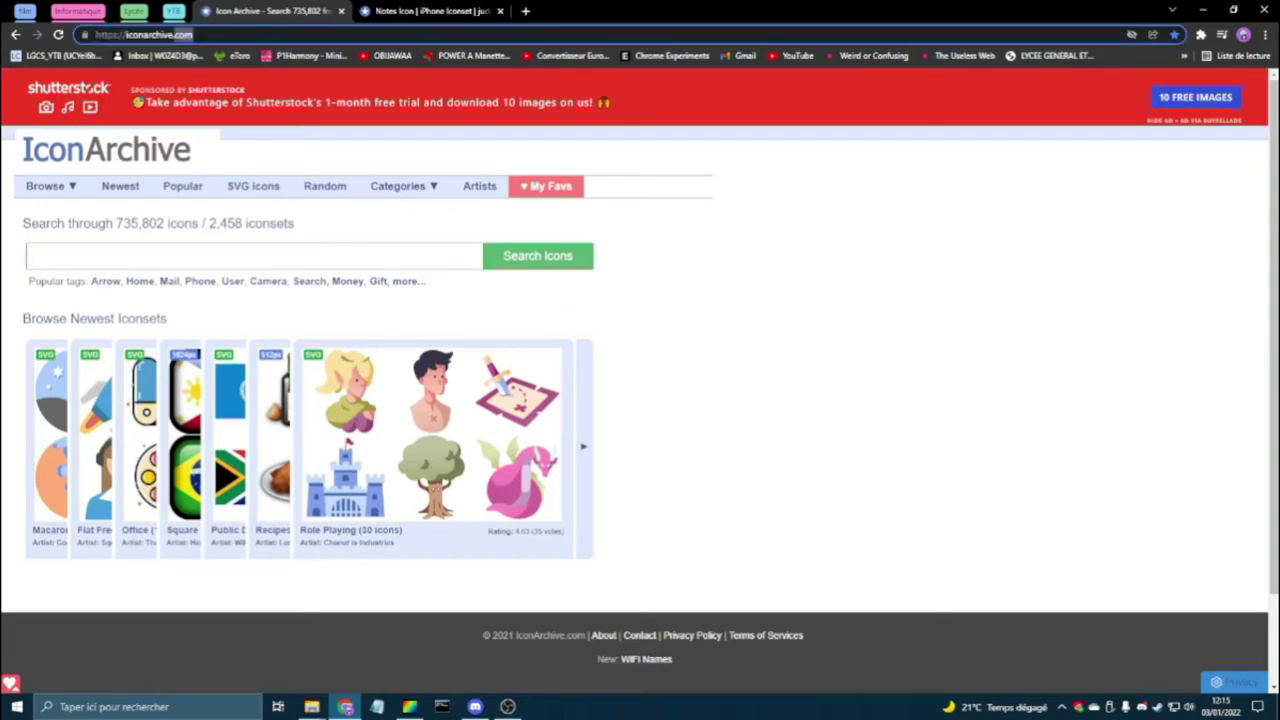
left_click(810, 383)
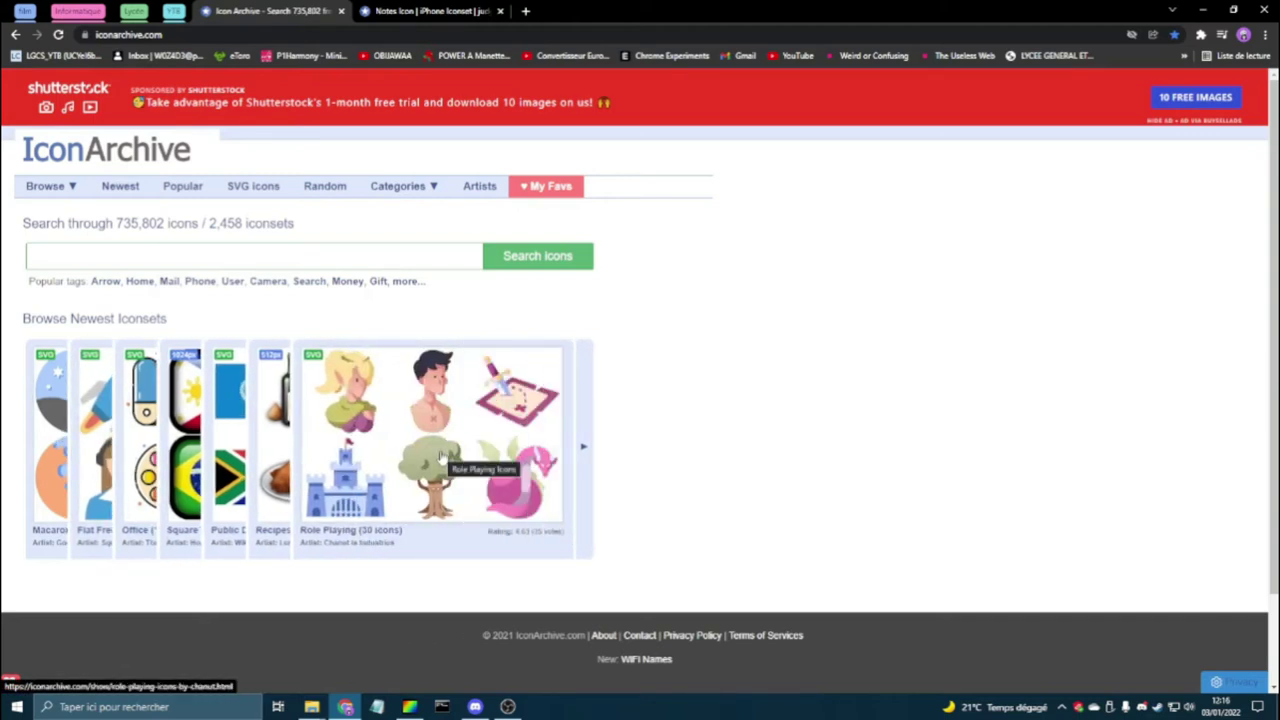
left_click(471, 34)
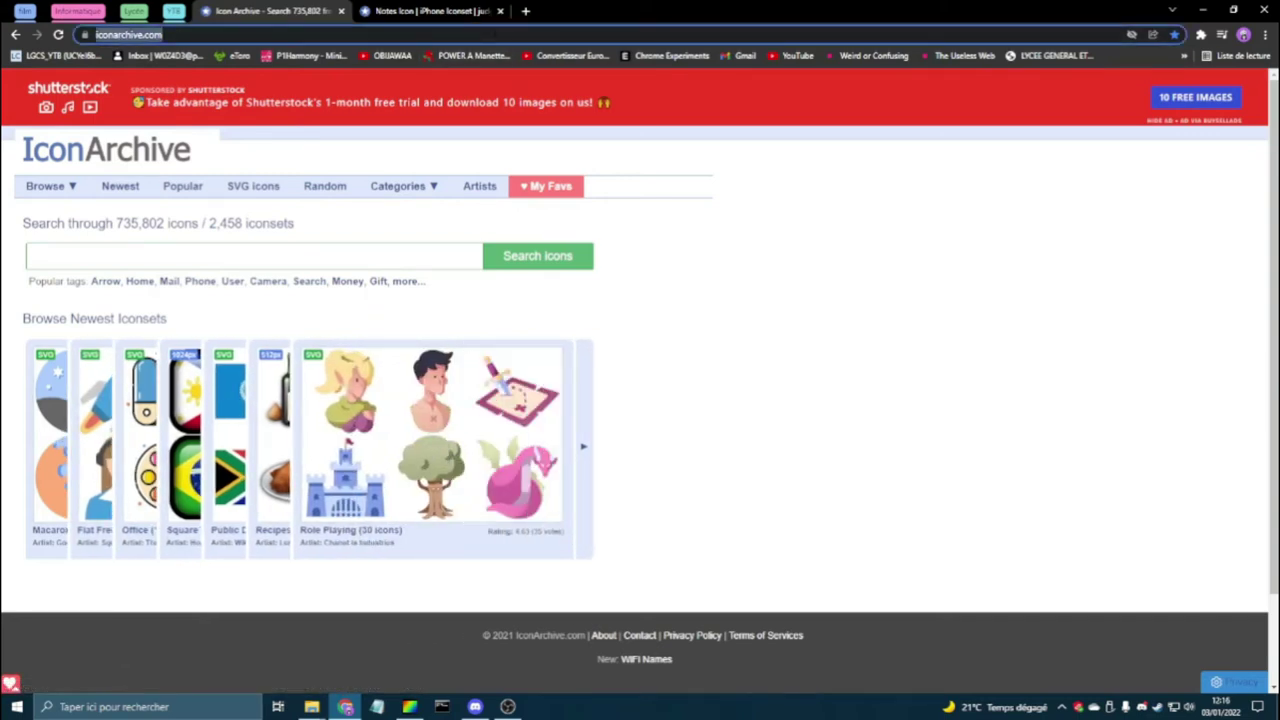
key("BackSpace")
type(".ico")
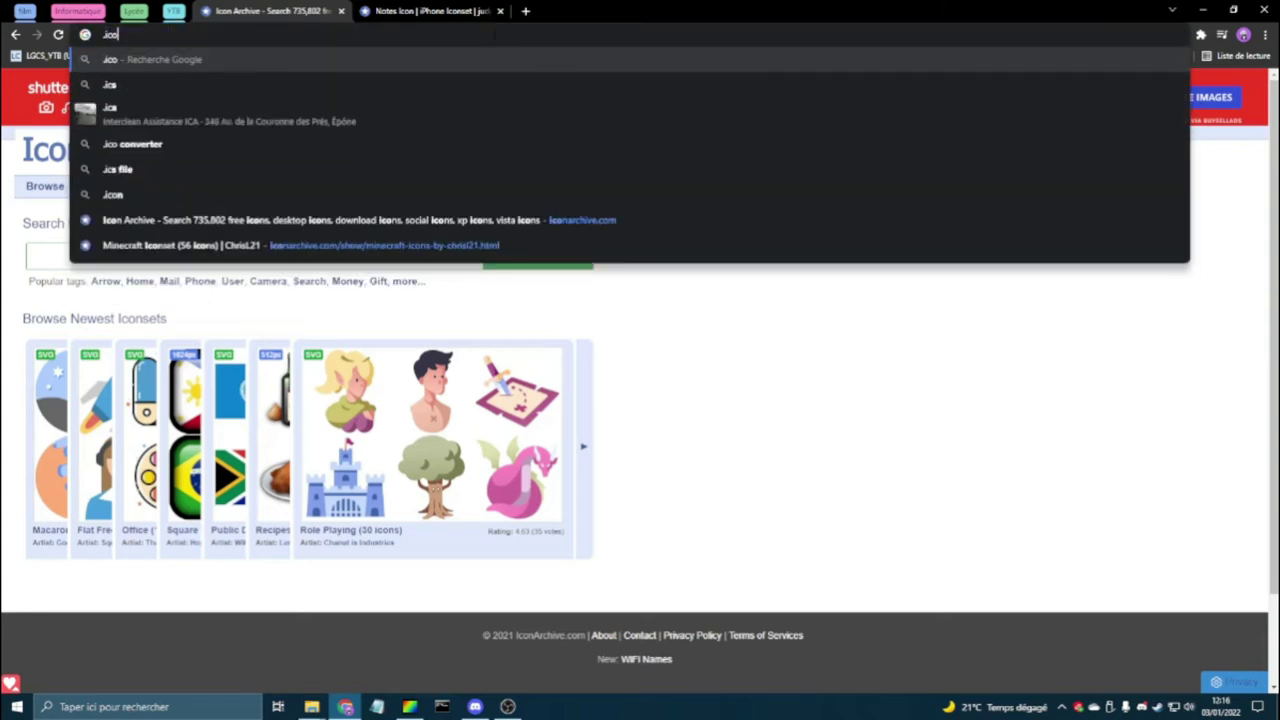
key("BackSpace")
key("BackSpace")
key("BackSpace")
key("BackSpace")
left_click(660, 348)
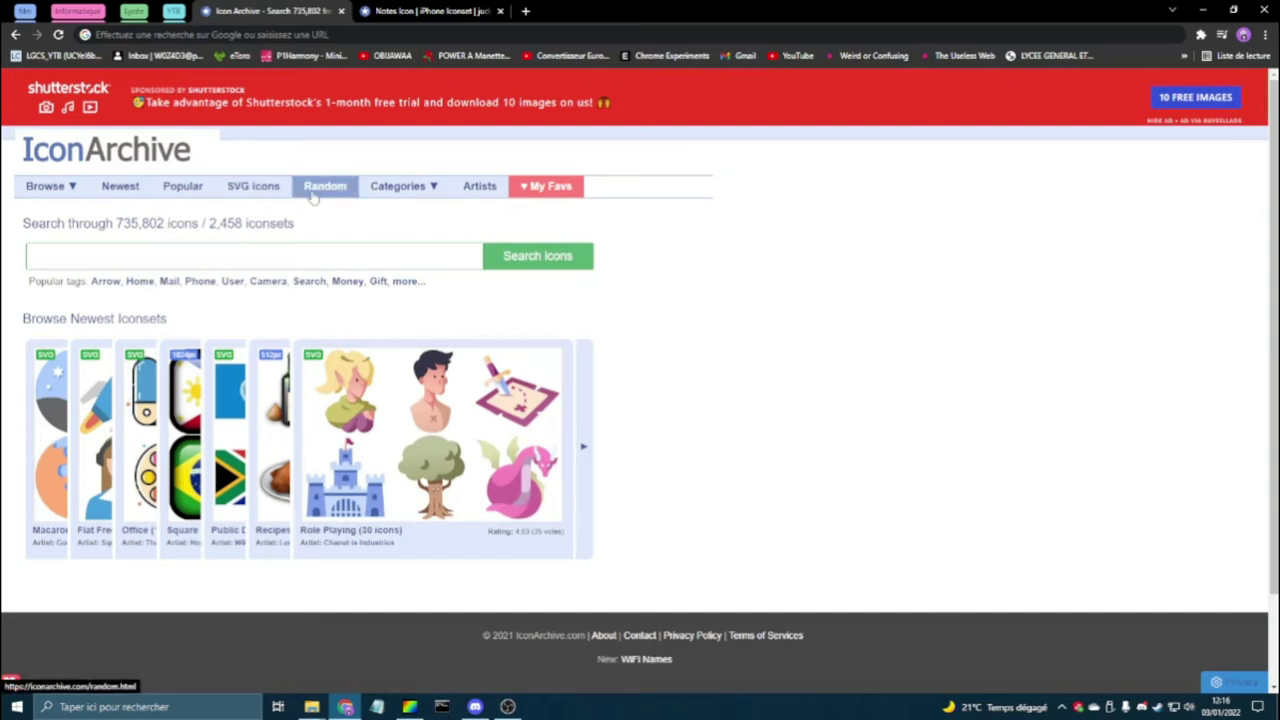
Open the Newest Iconsets page on IconArchive and look through the listed icon sets.
mouse_move(80, 195)
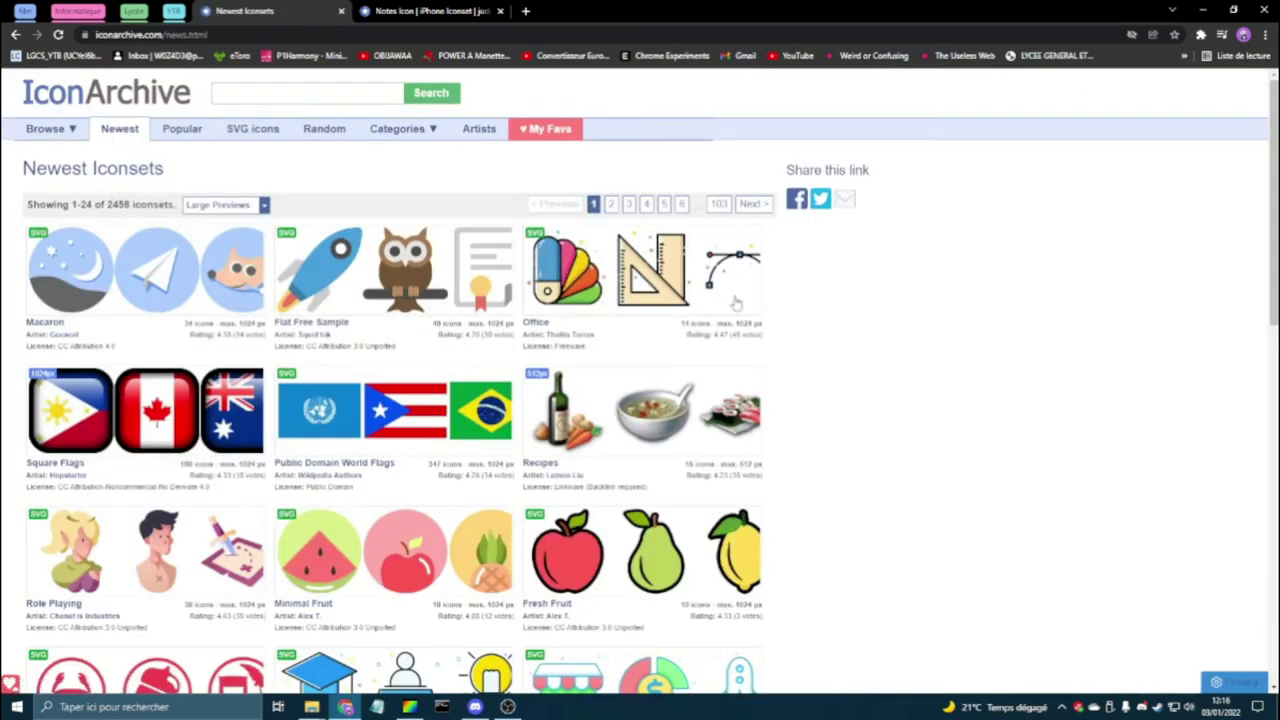
scroll(172, 447, "down", 2)
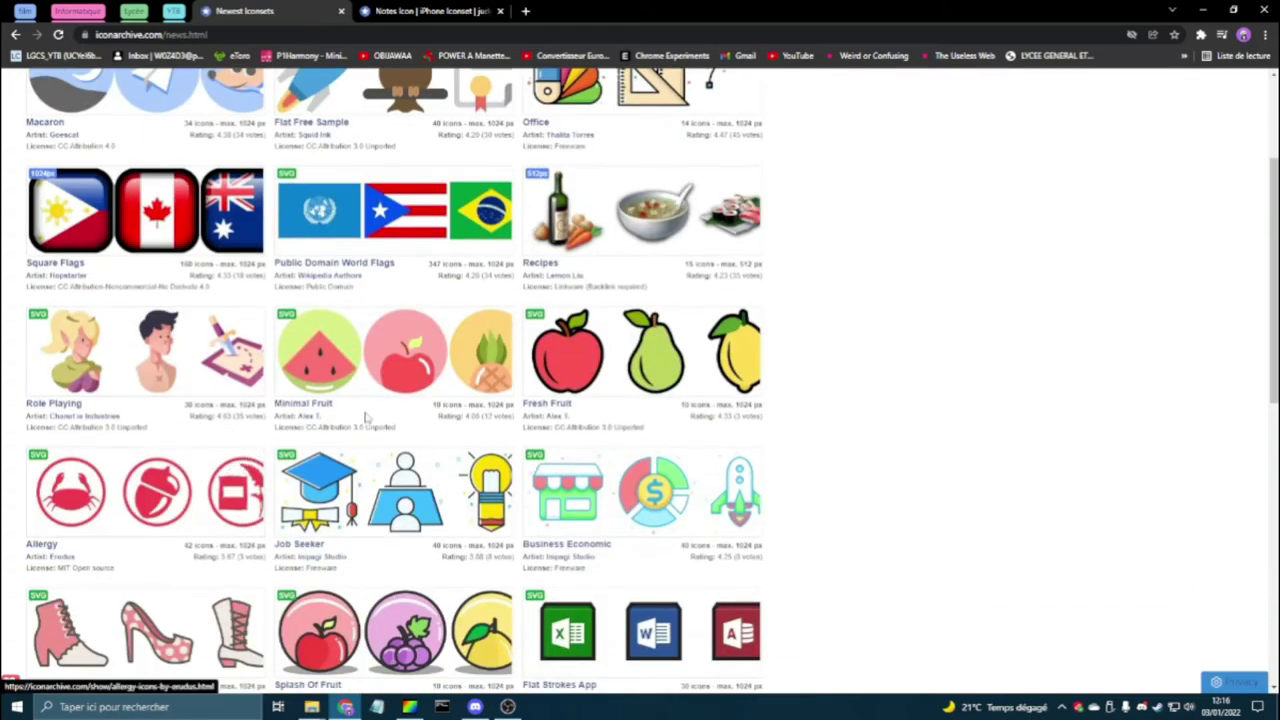
scroll(382, 452, "up", 2)
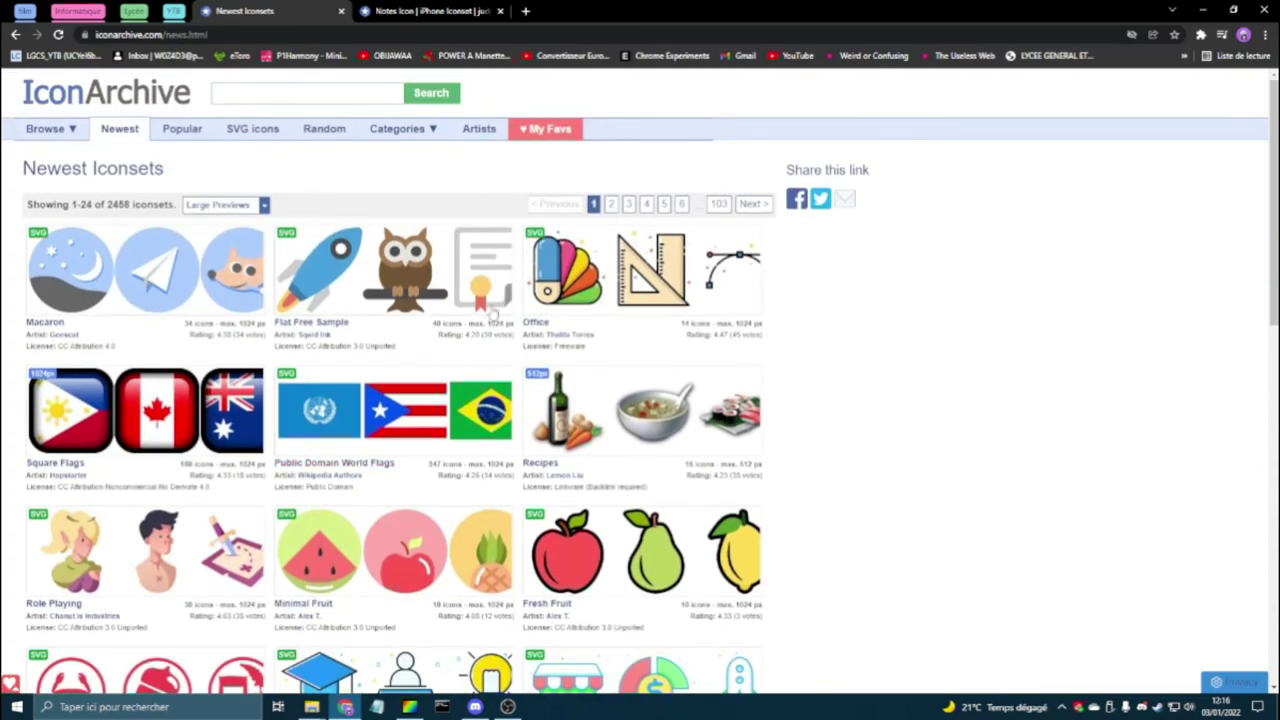
scroll(157, 279, "down", 8)
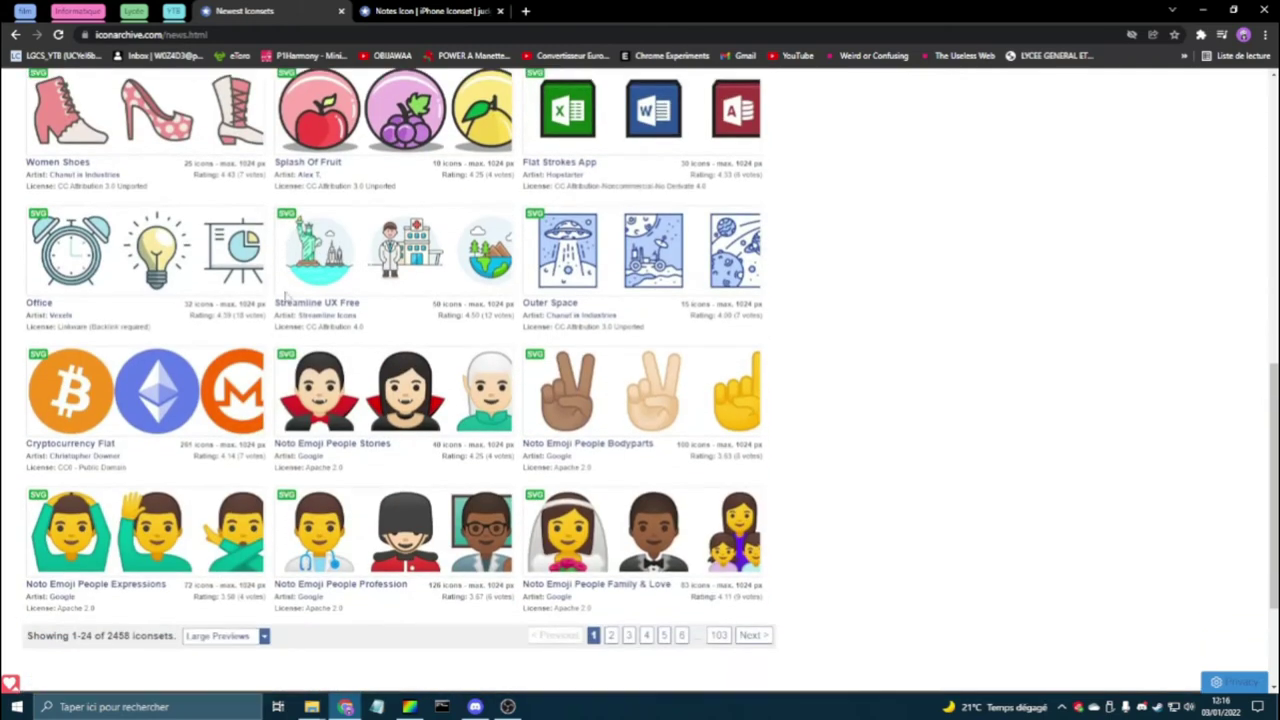
Open the Most Popular Iconsets page on IconArchive and look through the listed icon sets.
scroll(288, 297, "up", 9)
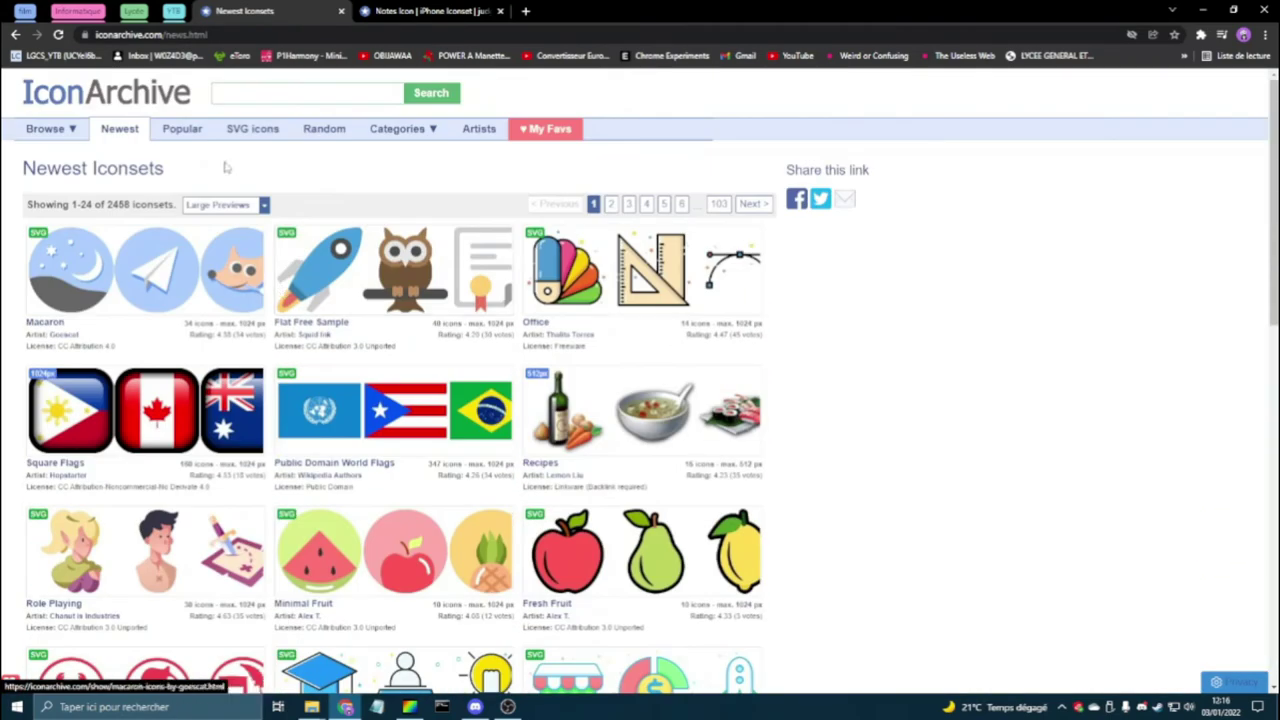
left_click(180, 134)
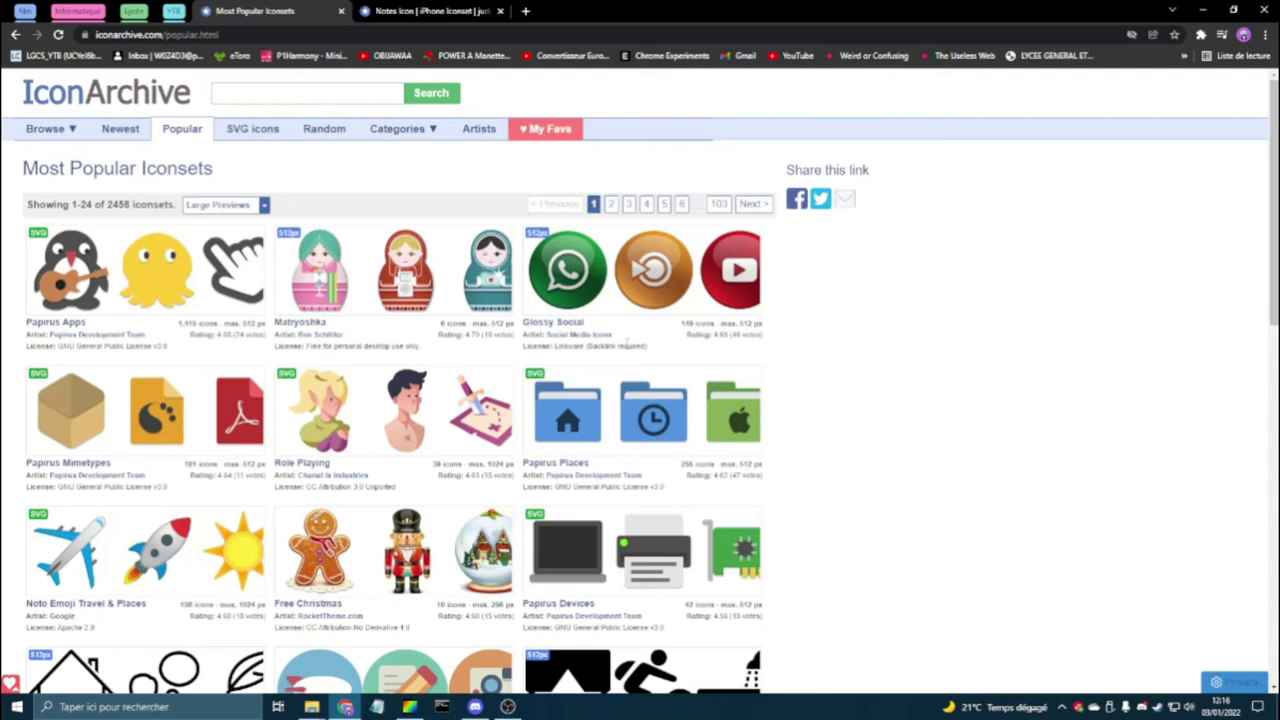
scroll(600, 330, "down", 2)
scroll(518, 424, "down", 5)
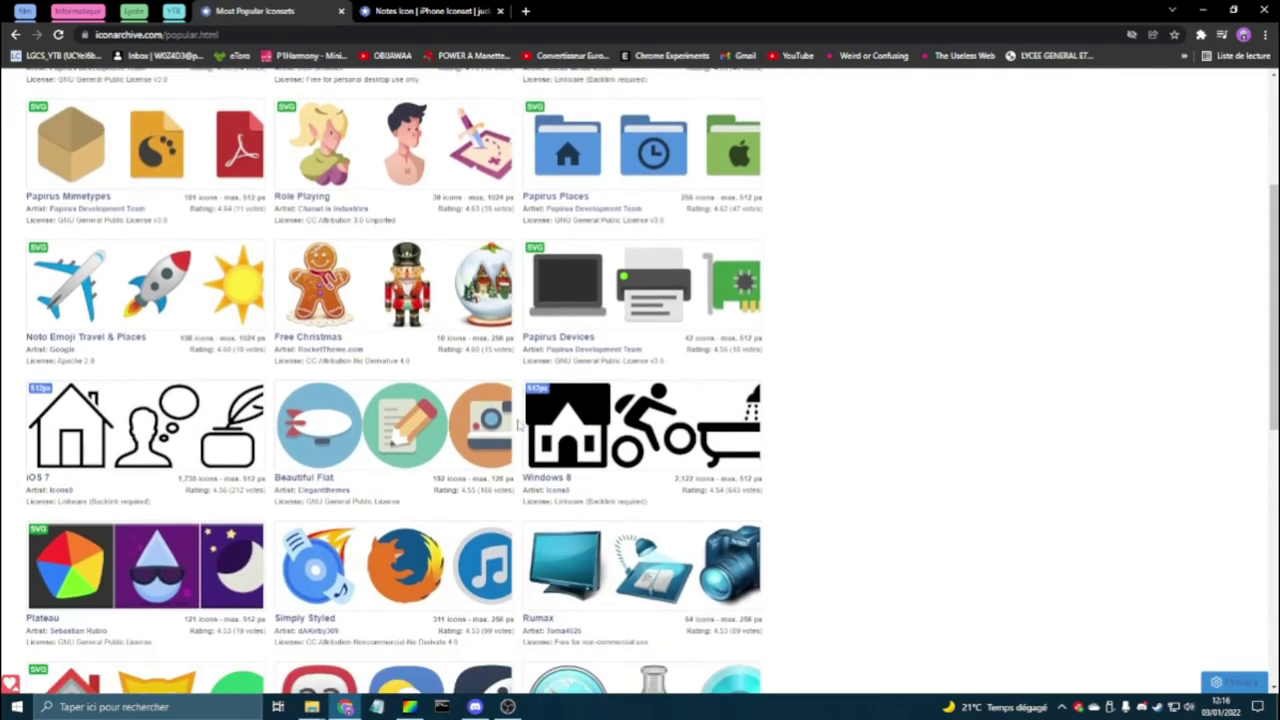
scroll(522, 408, "up", 7)
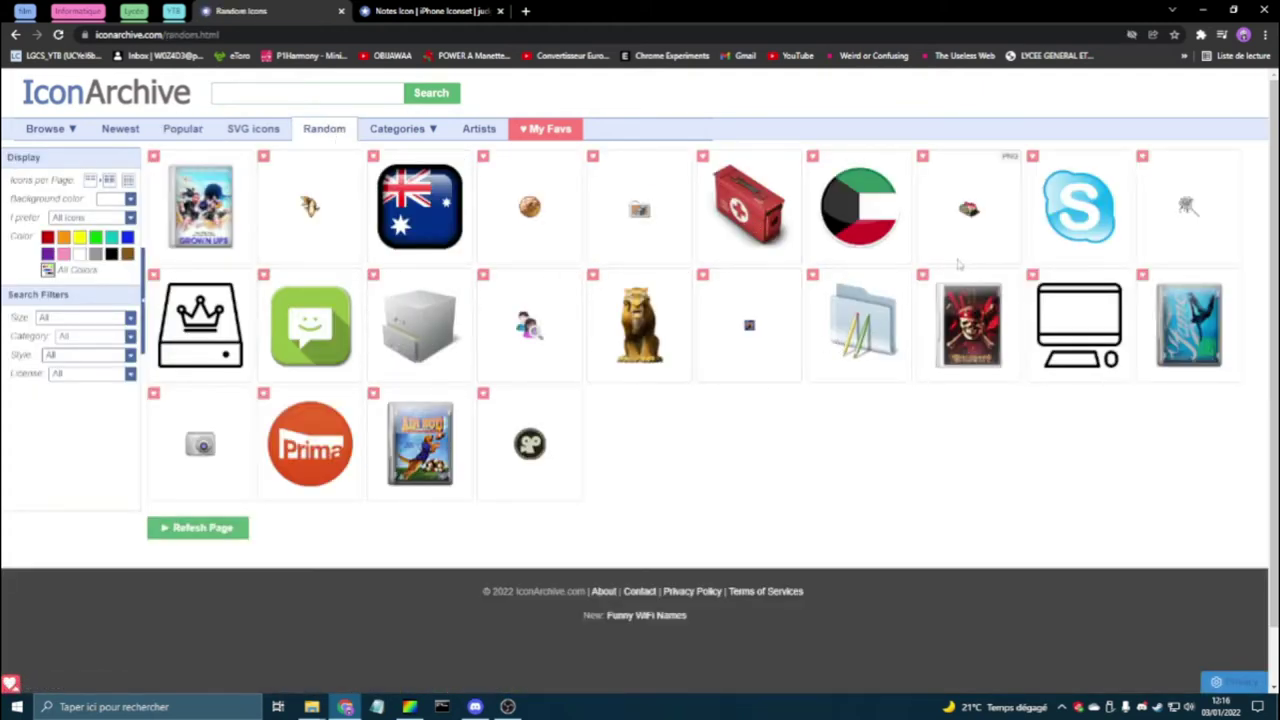
Load a fresh set of random icons on IconArchive, open the Folder lock icon, and look over its page.
left_click(327, 136)
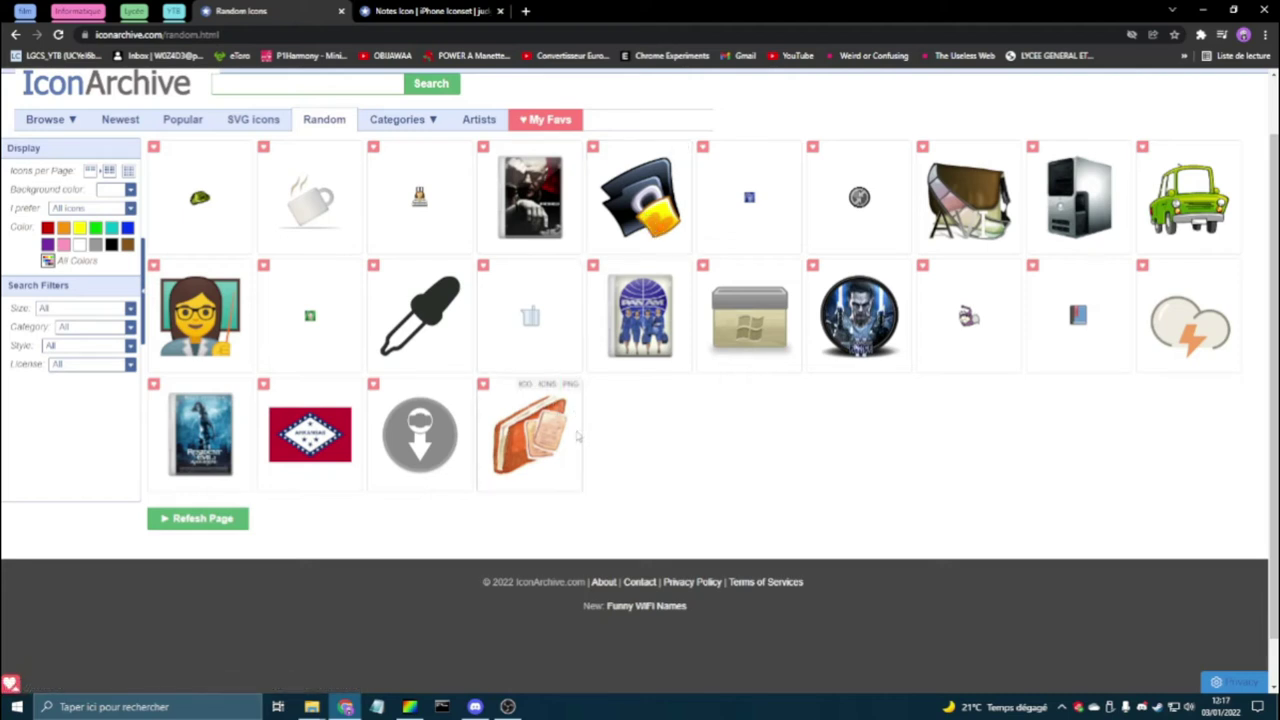
left_click(640, 200)
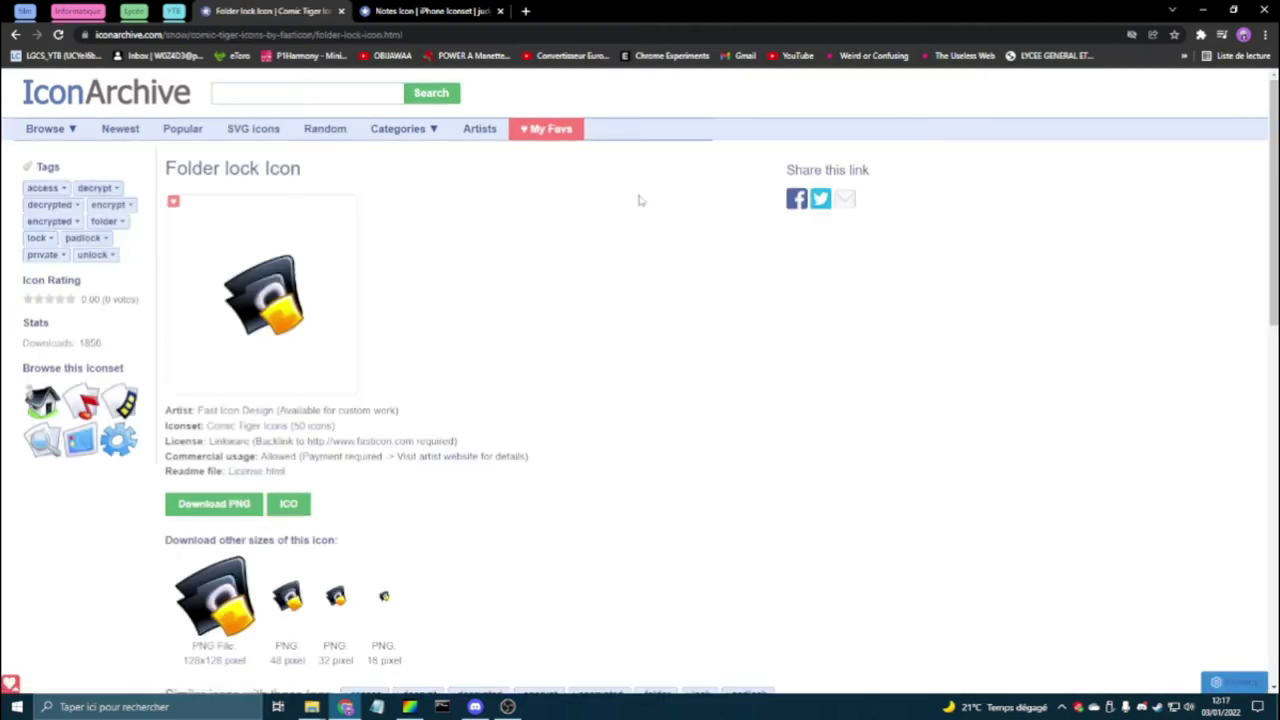
scroll(337, 306, "down", 4)
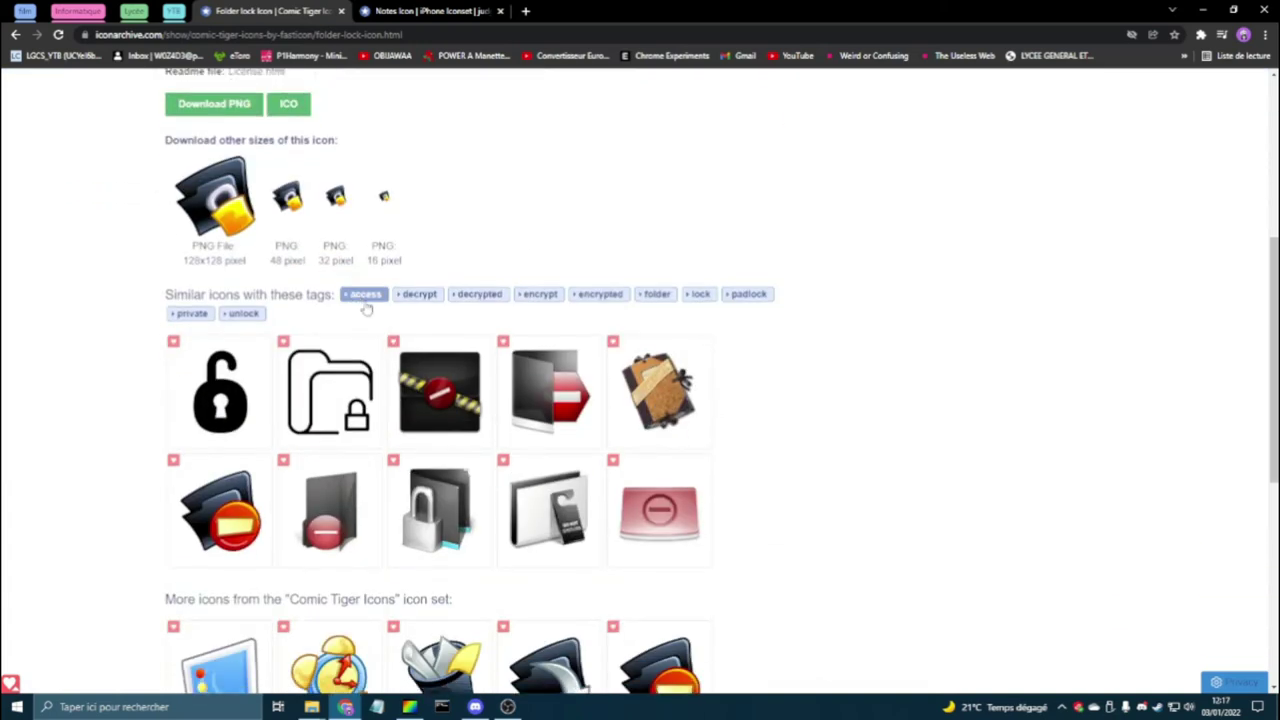
scroll(432, 333, "down", 3)
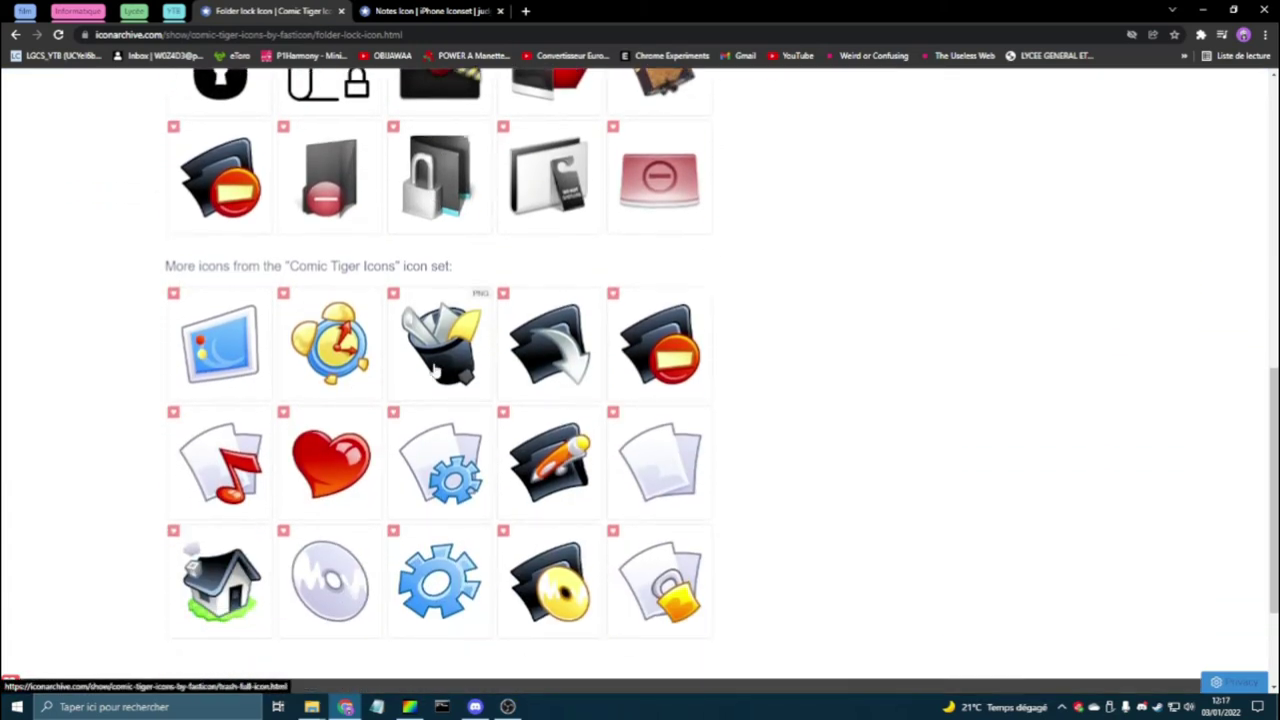
scroll(440, 295, "up", 6)
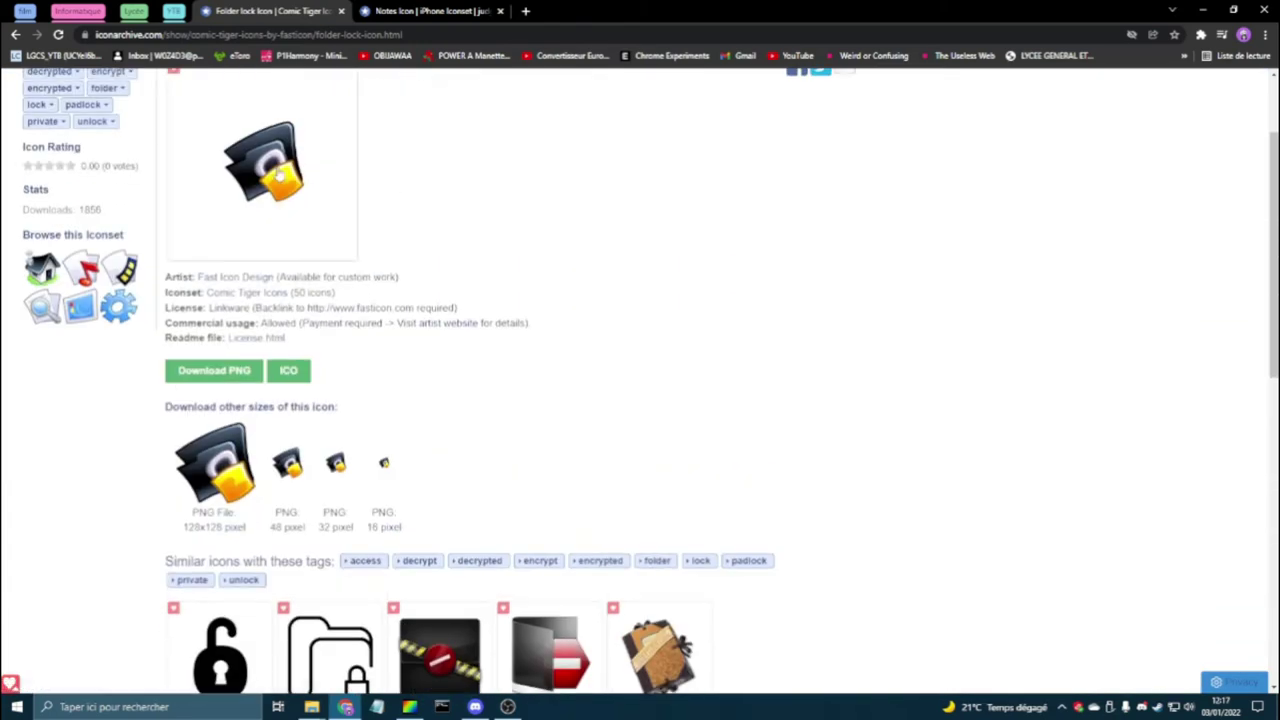
scroll(328, 262, "up", 2)
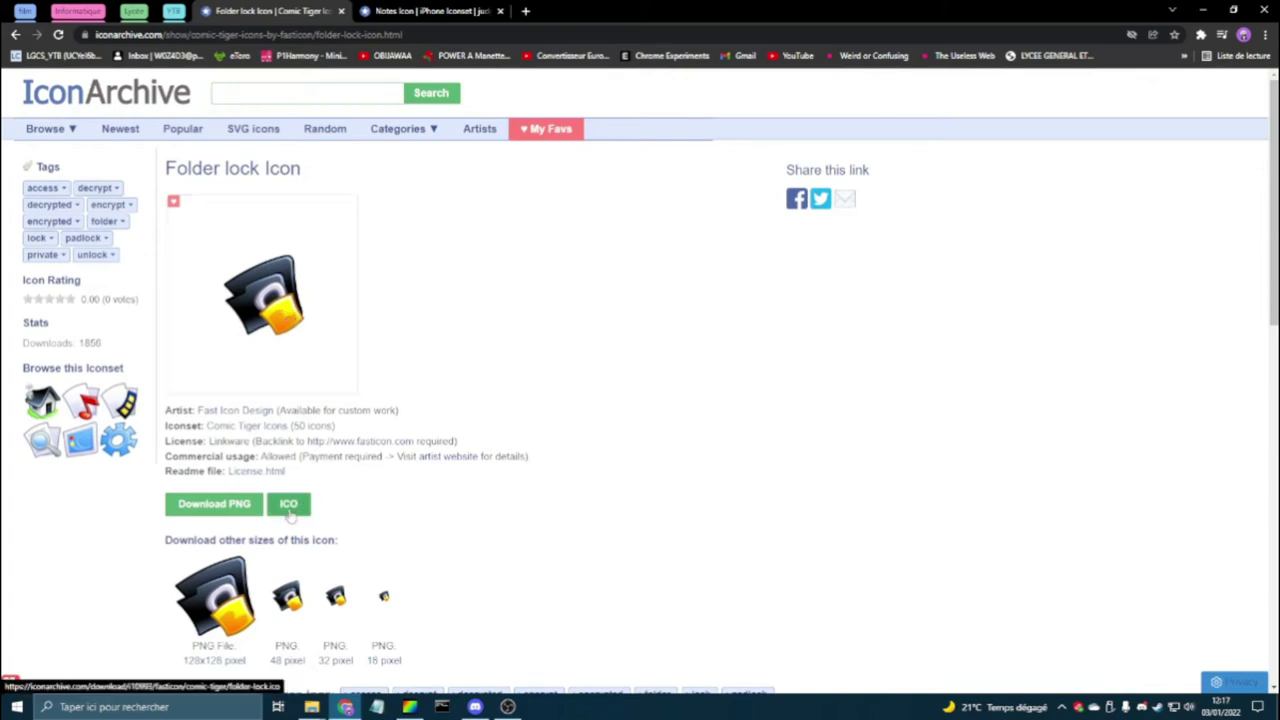
Start downloading the Folder lock icon in ICO format and choose the desktop's "icone tuto" folder as the save location.
left_click(288, 504)
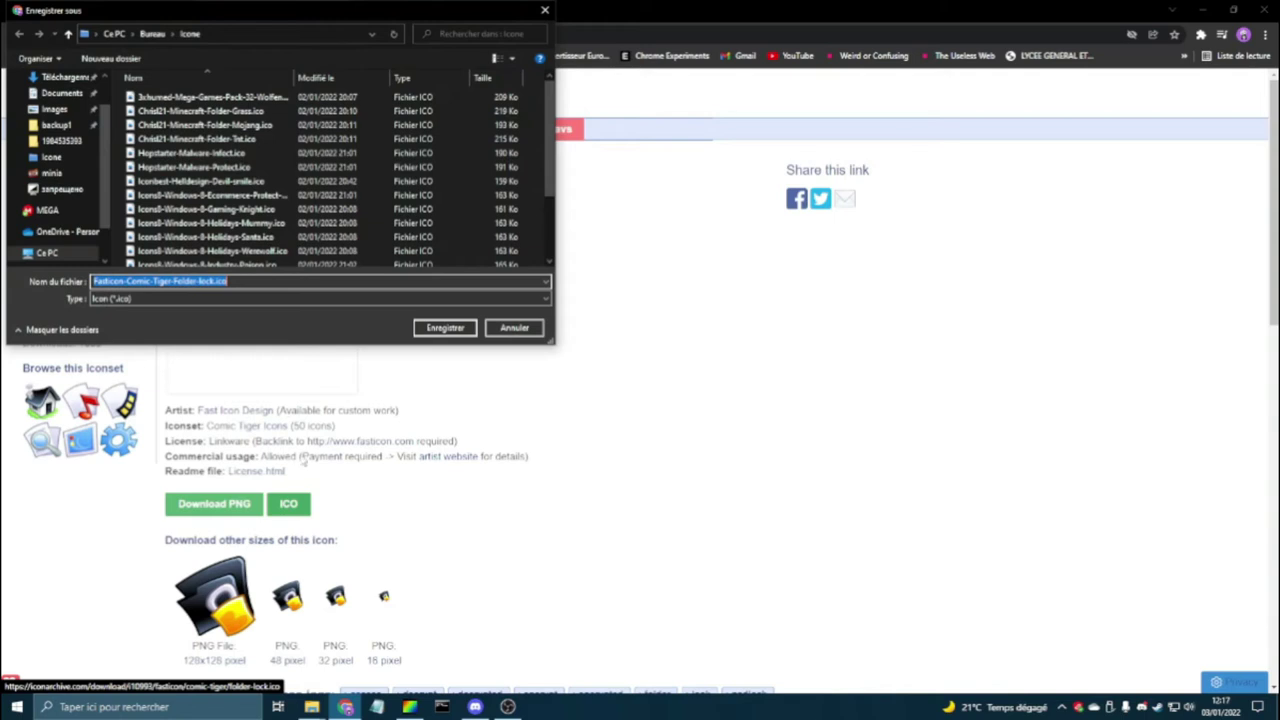
scroll(57, 92, "up", 1)
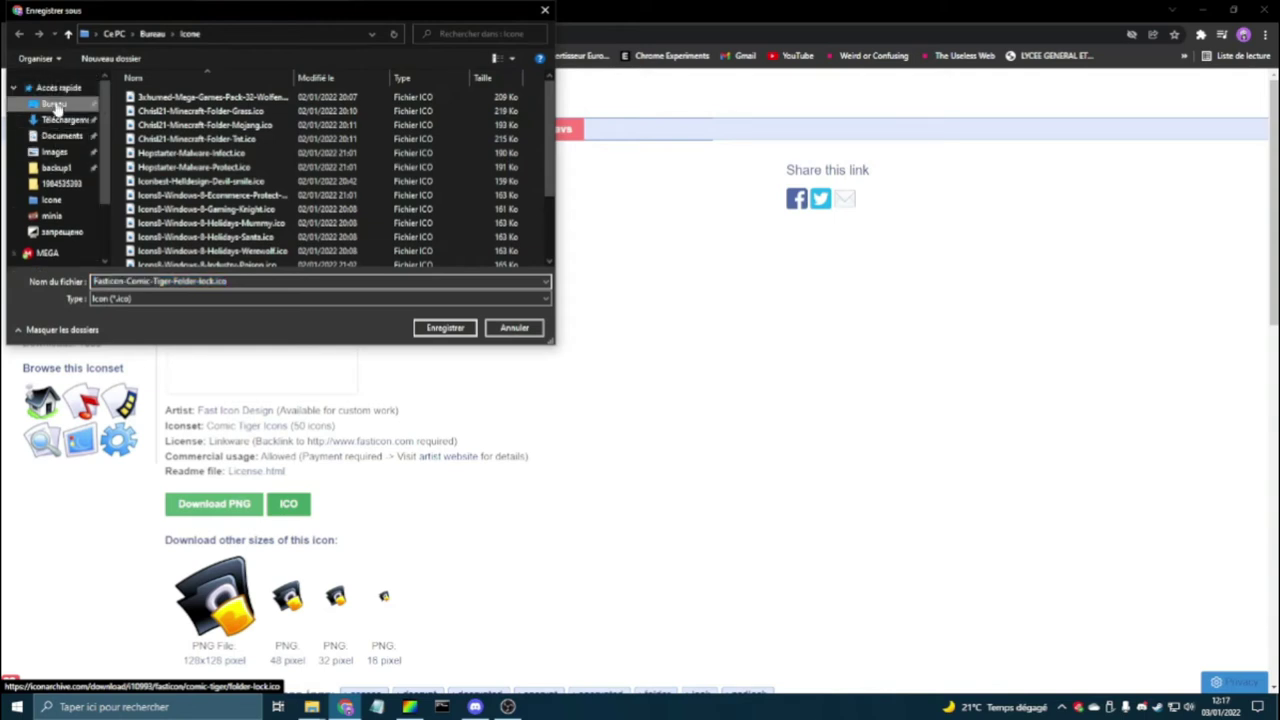
left_click(50, 104)
scroll(167, 197, "down", 6)
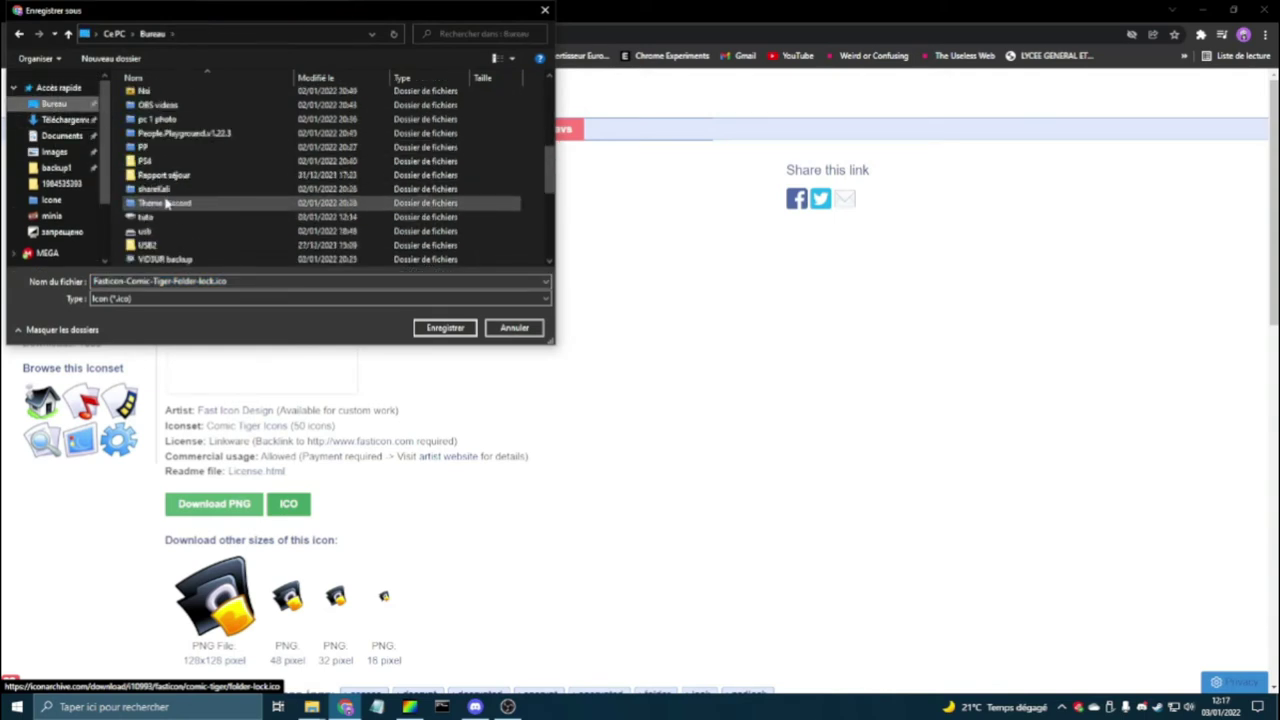
scroll(167, 203, "down", 4)
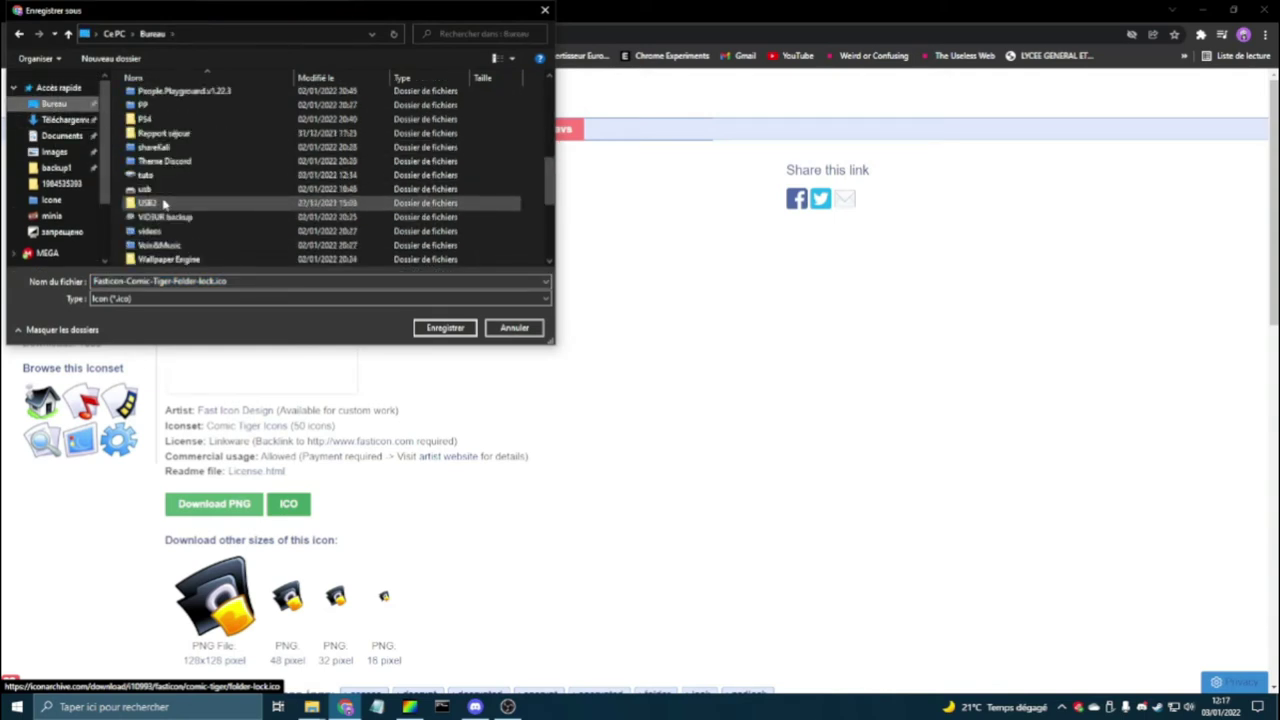
scroll(178, 212, "up", 5)
scroll(178, 215, "down", 3)
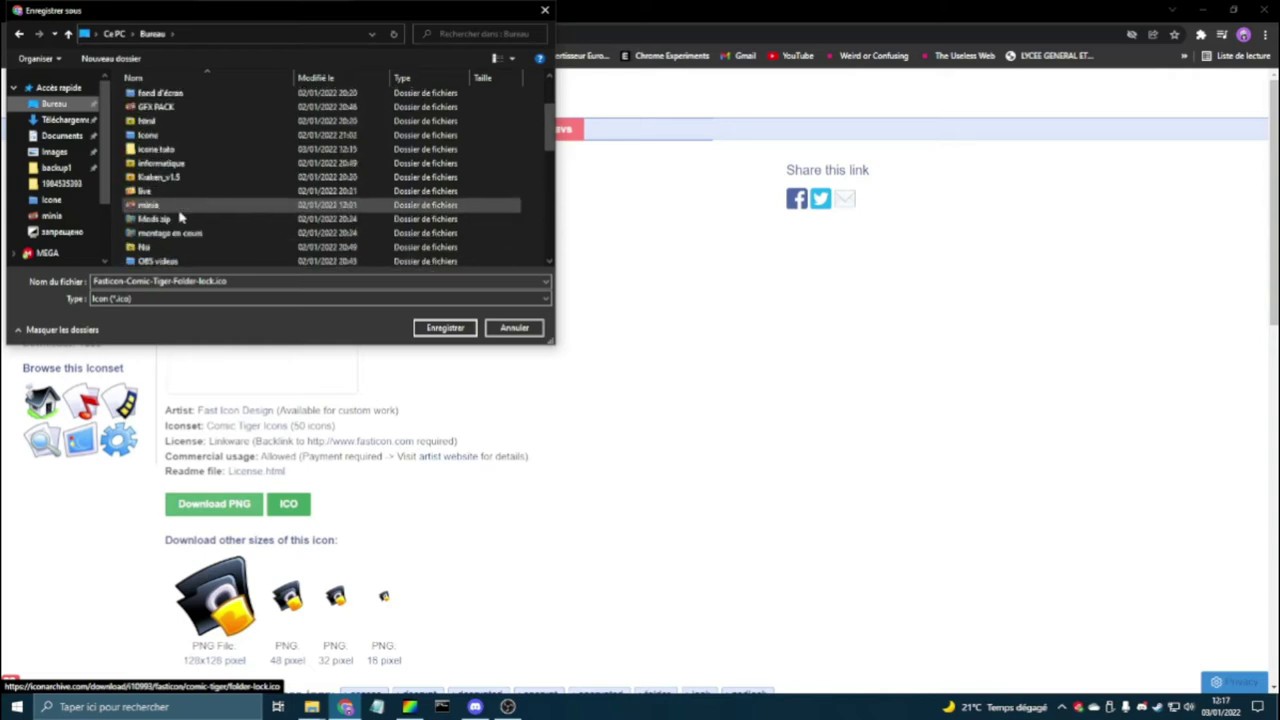
double_click(170, 155)
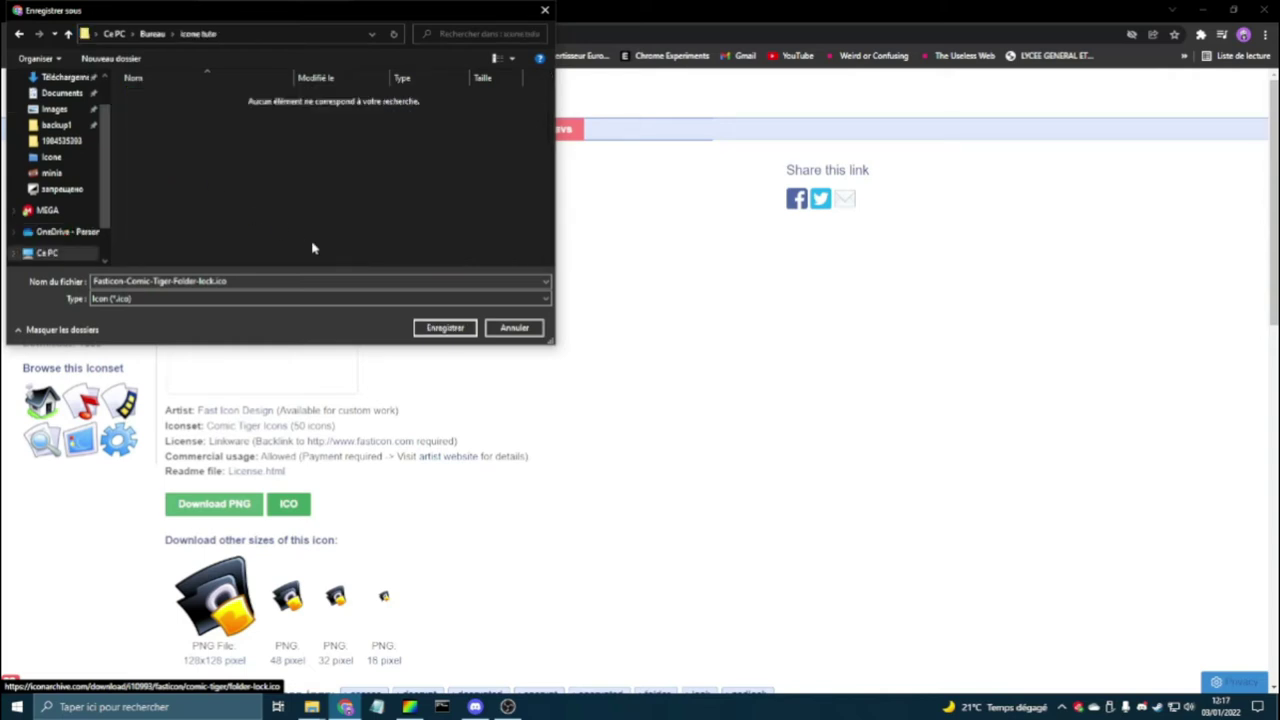
Save the icon file under the name "icone cadena" and dismiss the browser's download bar.
left_click(258, 270)
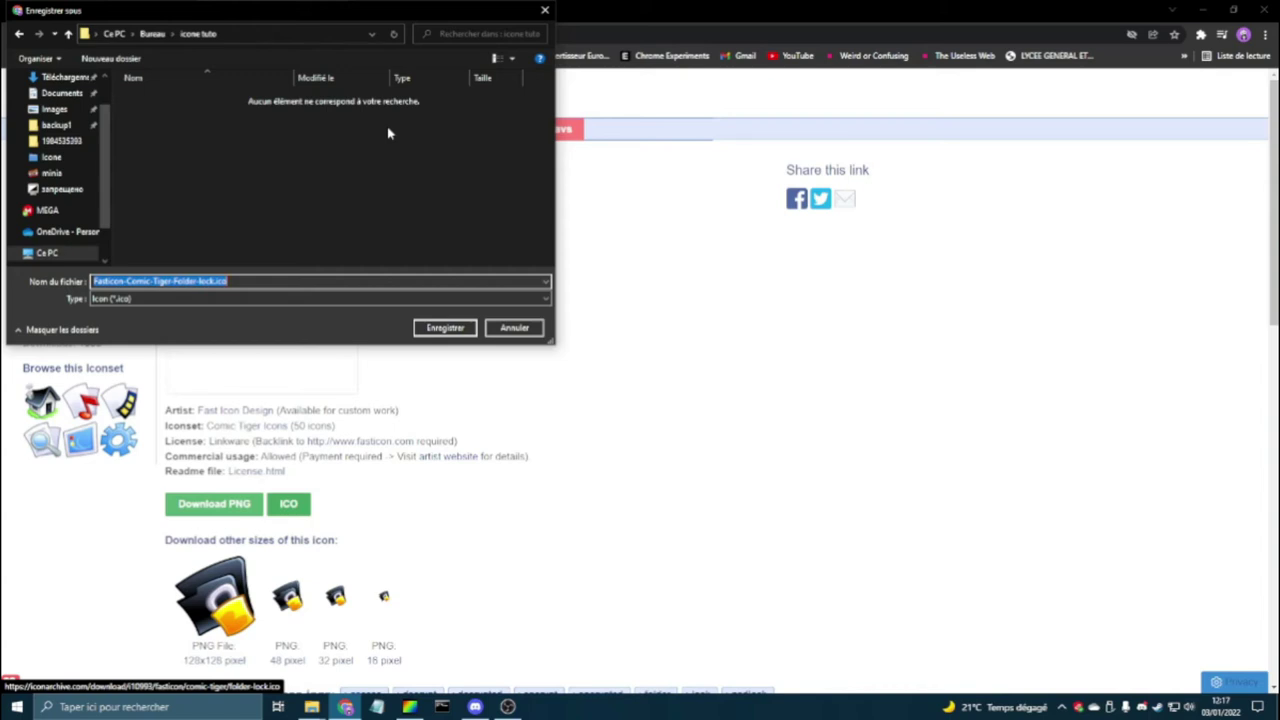
type("icone cadena")
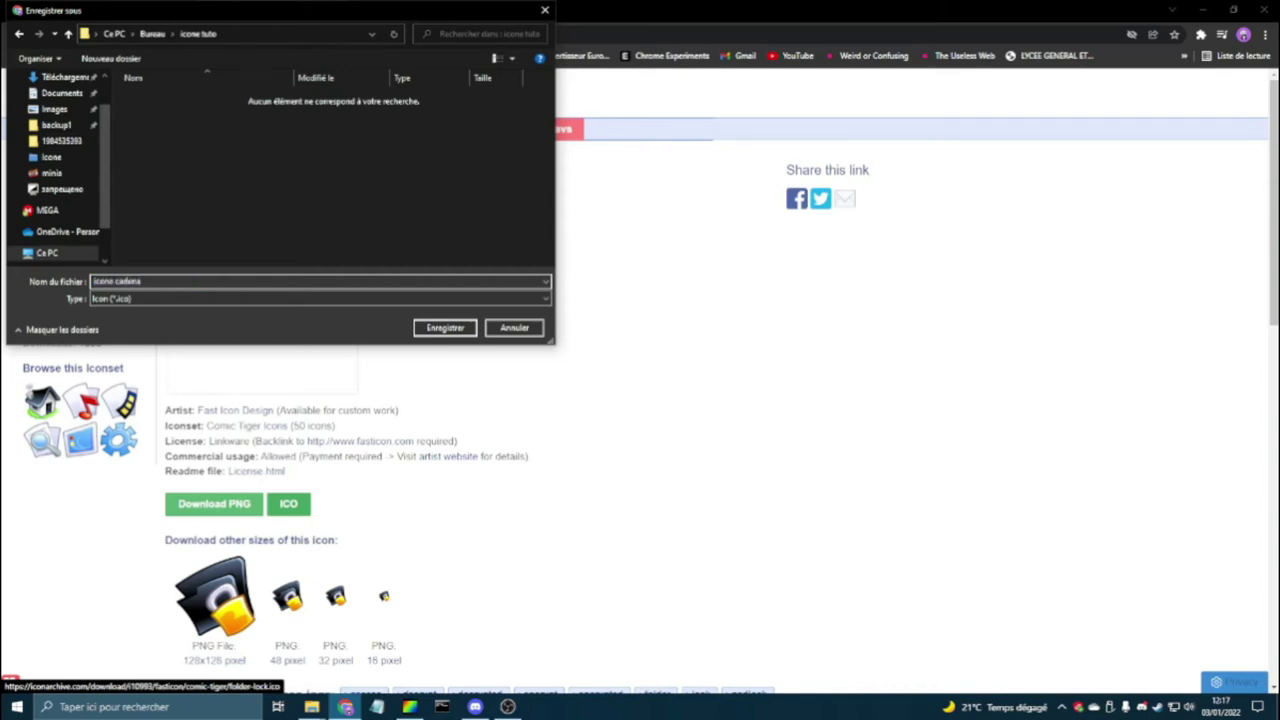
key("Return")
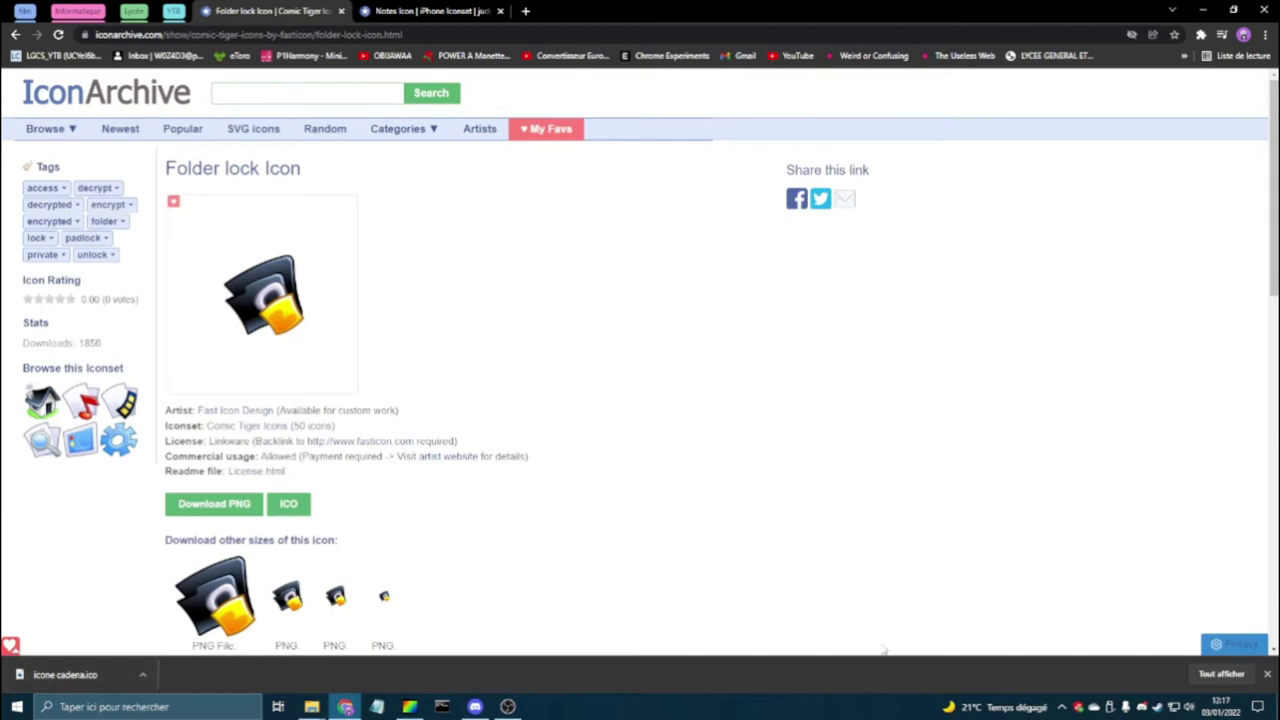
left_click(1268, 673)
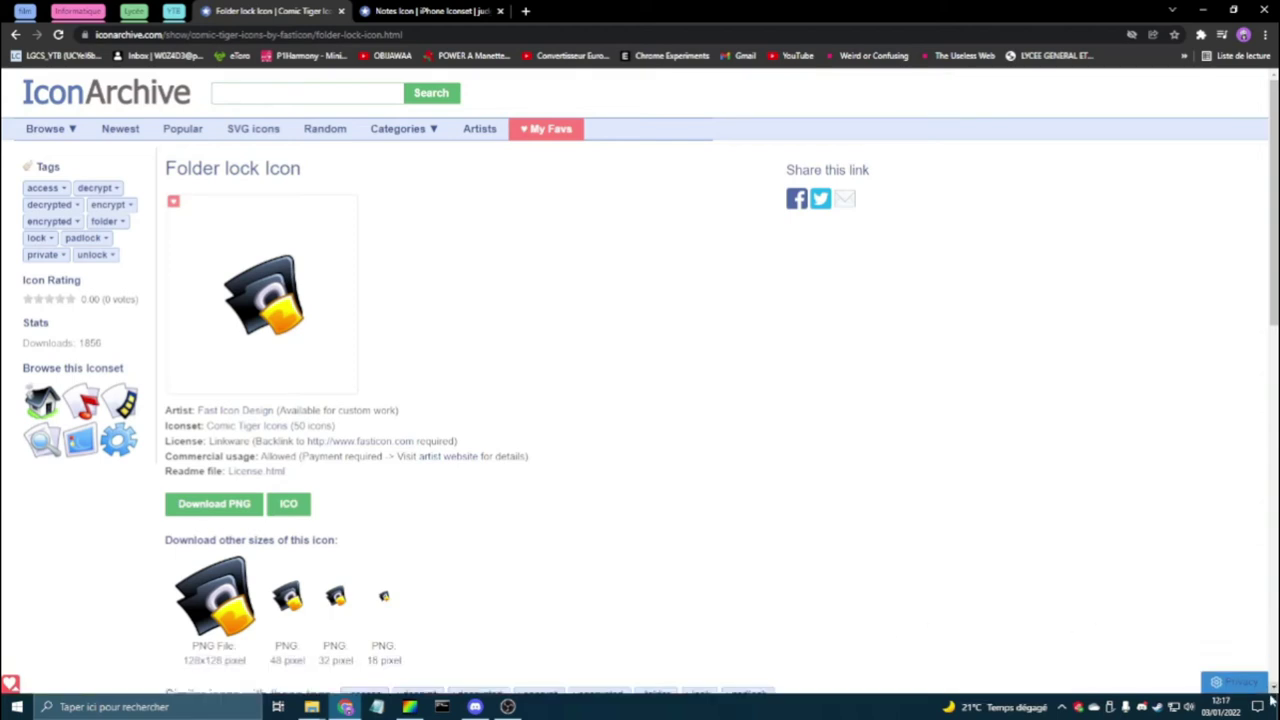
Return to the desktop, check the contents of the "icone tuto" folder, and close it.
key("super+d")
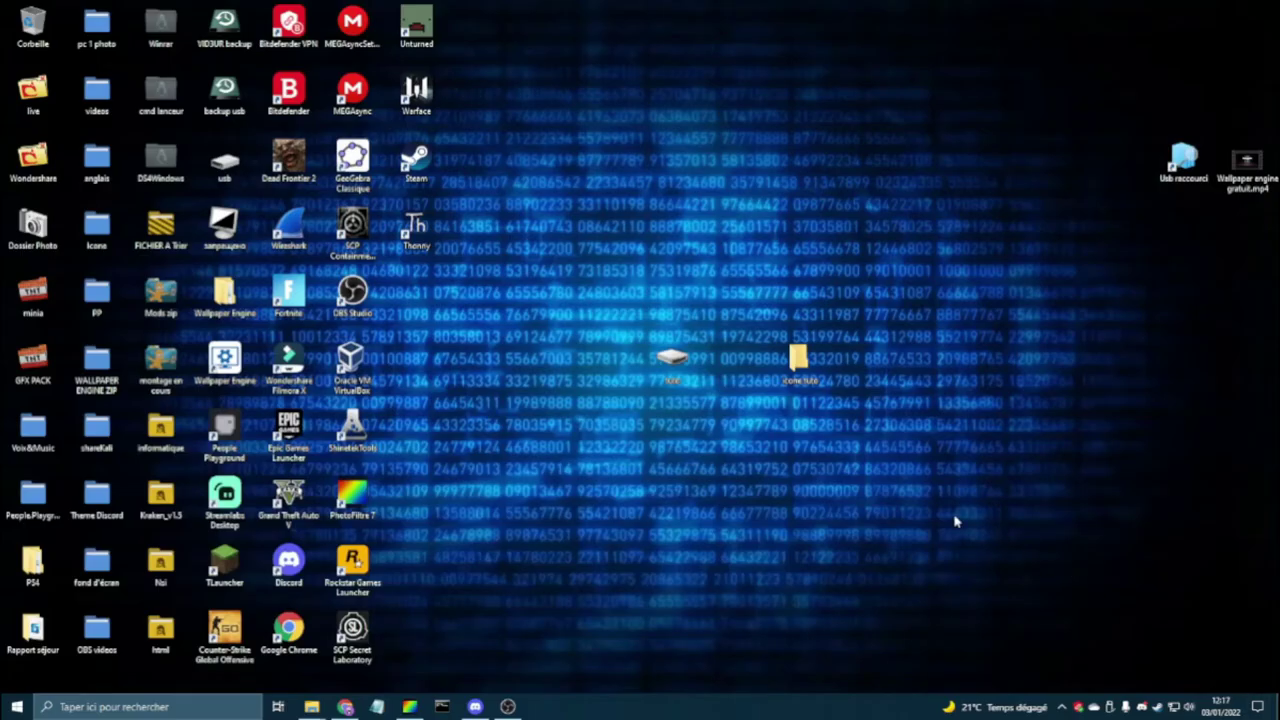
double_click(774, 370)
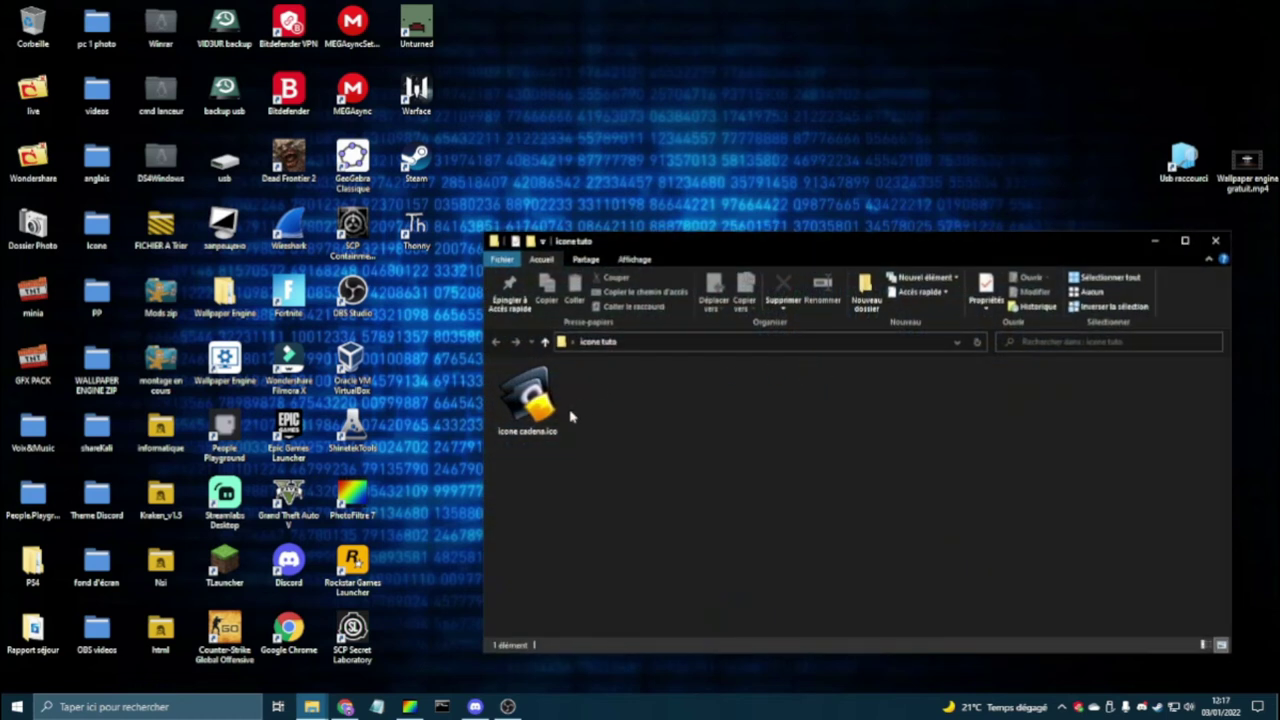
left_click(1215, 240)
Open the icon-change settings in the tuto folder's properties and start browsing for a custom icon file.
left_click(668, 358)
right_click(670, 360)
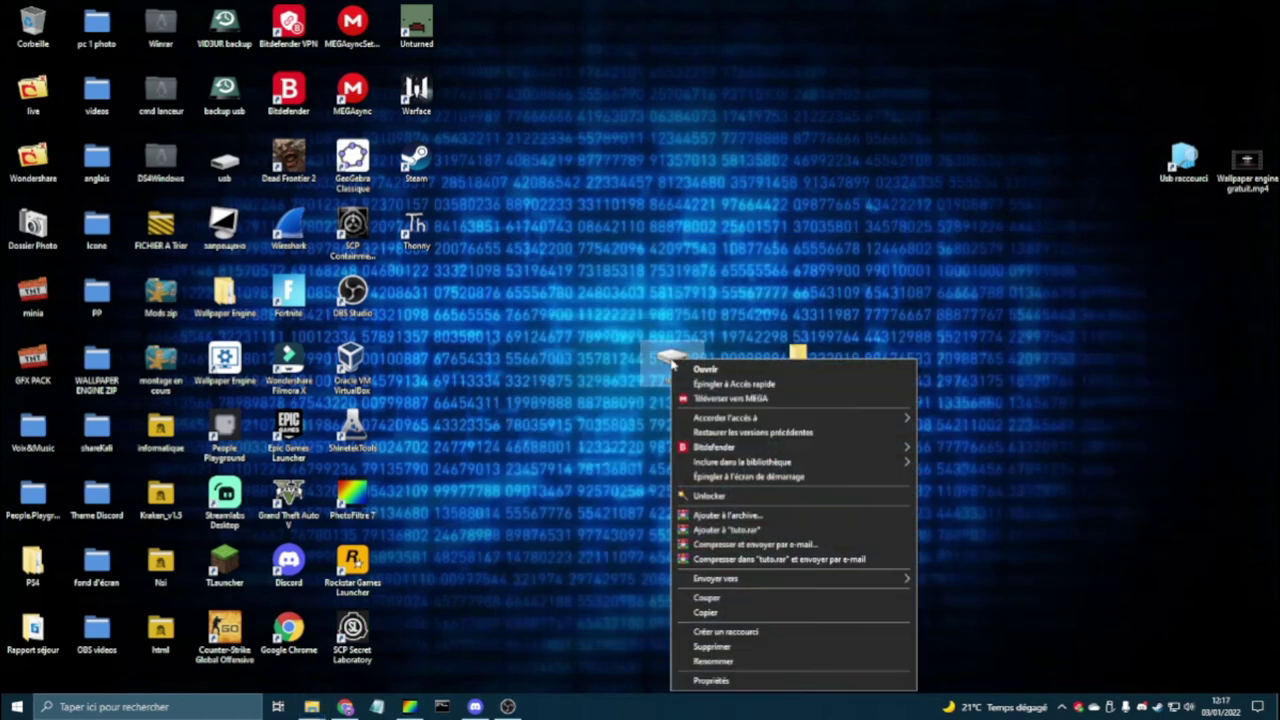
left_click(712, 681)
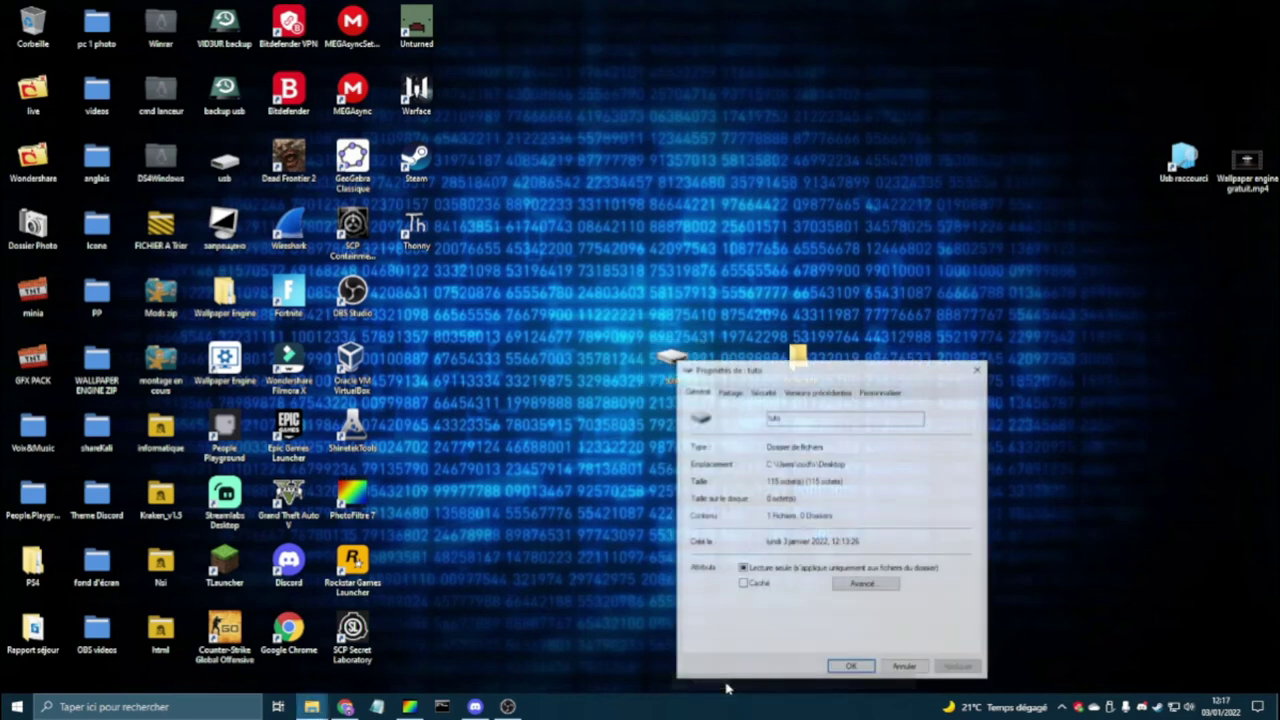
left_click(880, 393)
left_click(757, 599)
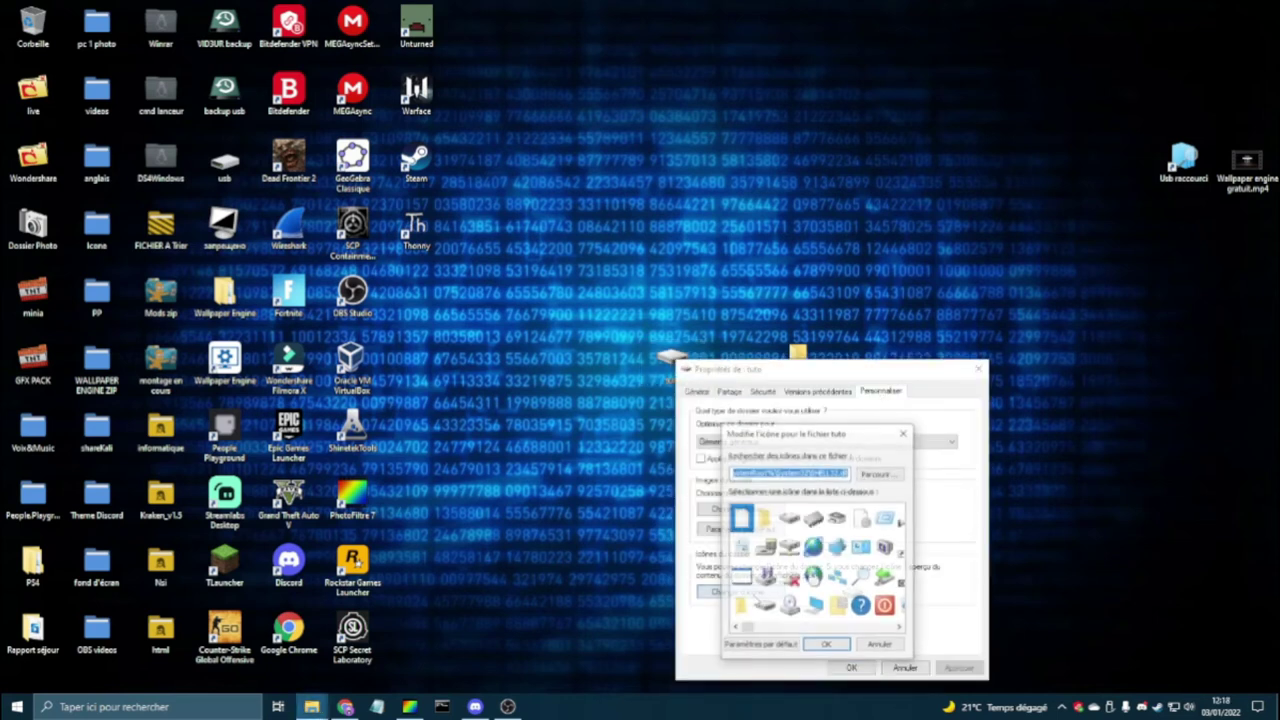
left_click(889, 477)
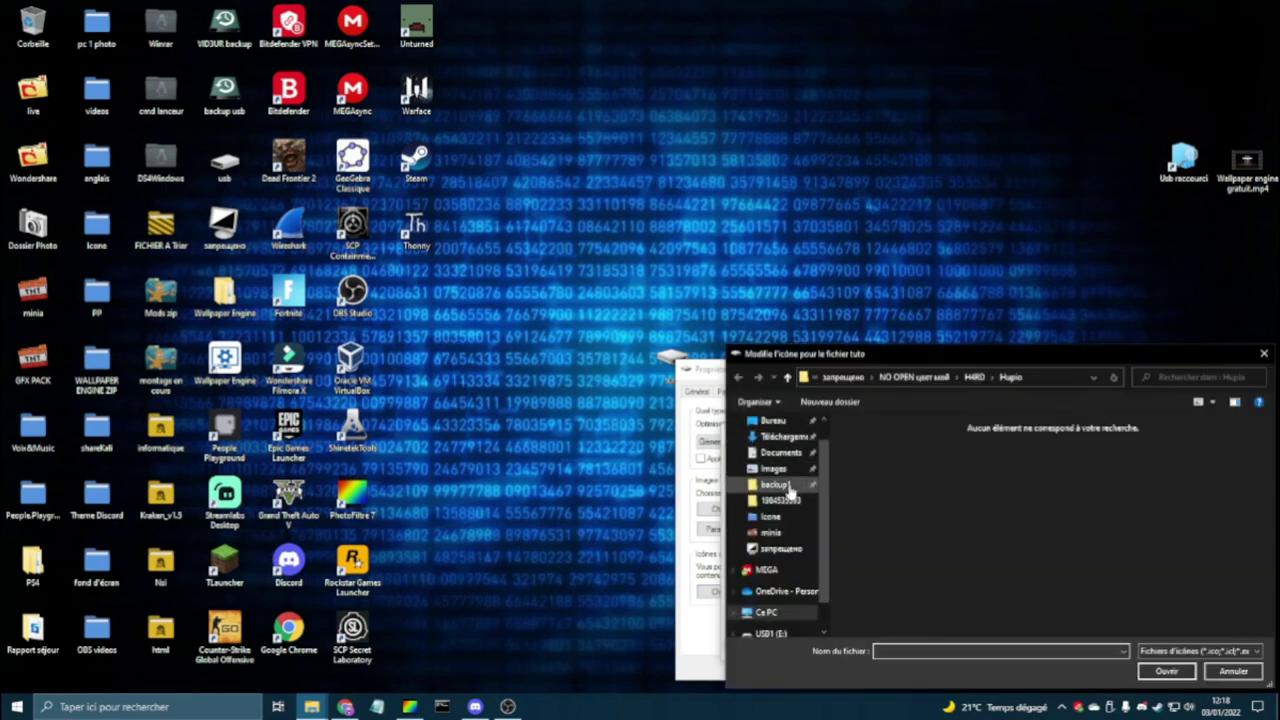
Pick icone cadena.ico from the desktop's "icone tuto" folder and apply it as the tuto folder's icon.
left_click(780, 422)
scroll(872, 563, "down", 3)
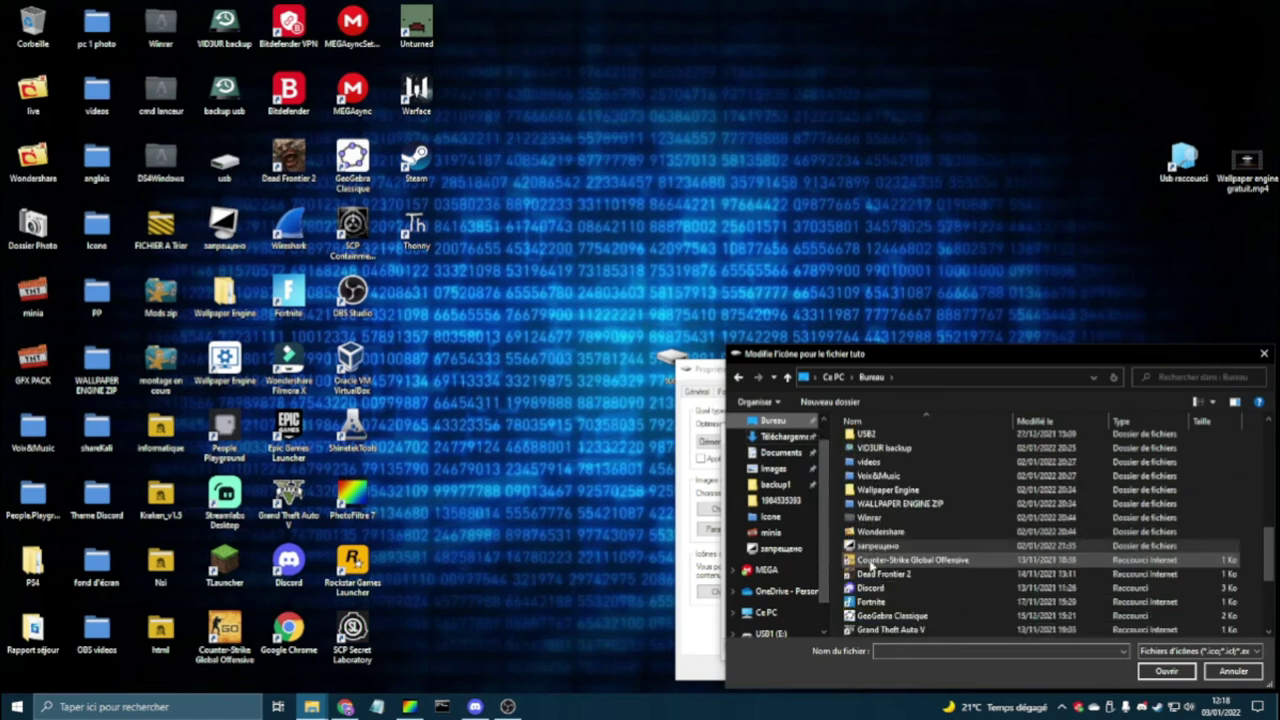
scroll(872, 563, "up", 4)
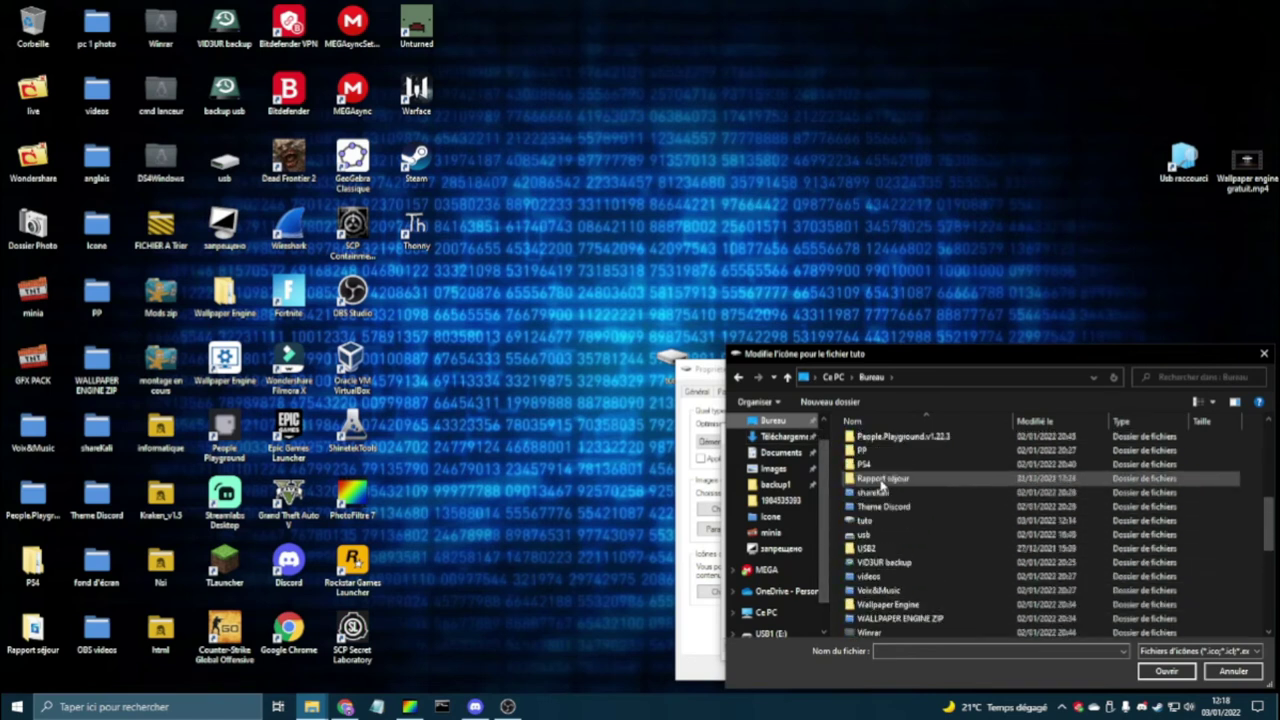
scroll(881, 483, "up", 4)
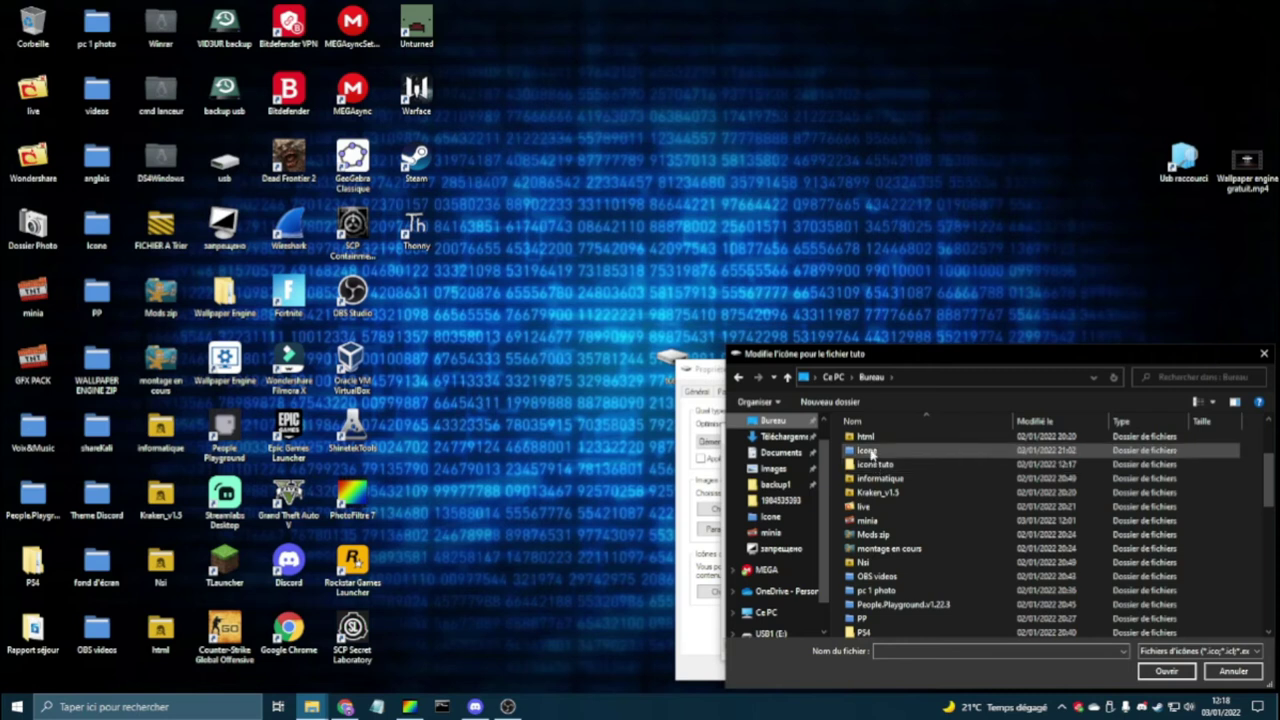
double_click(873, 465)
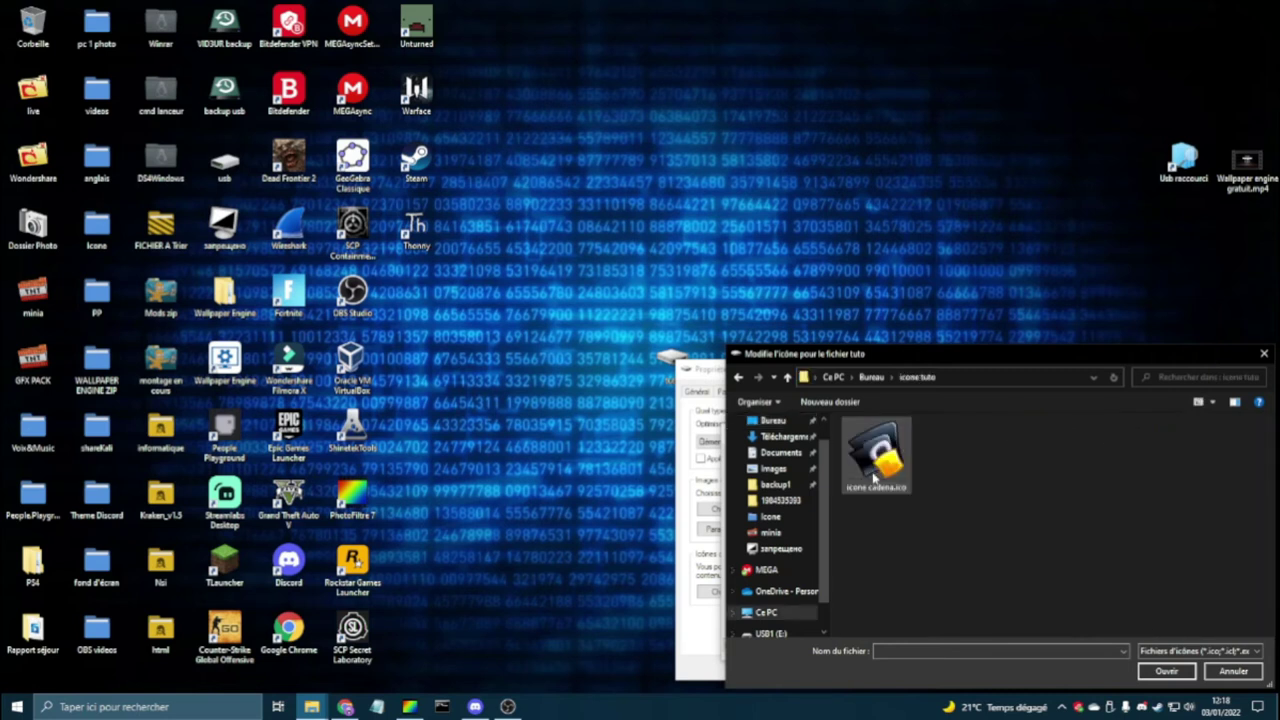
double_click(876, 455)
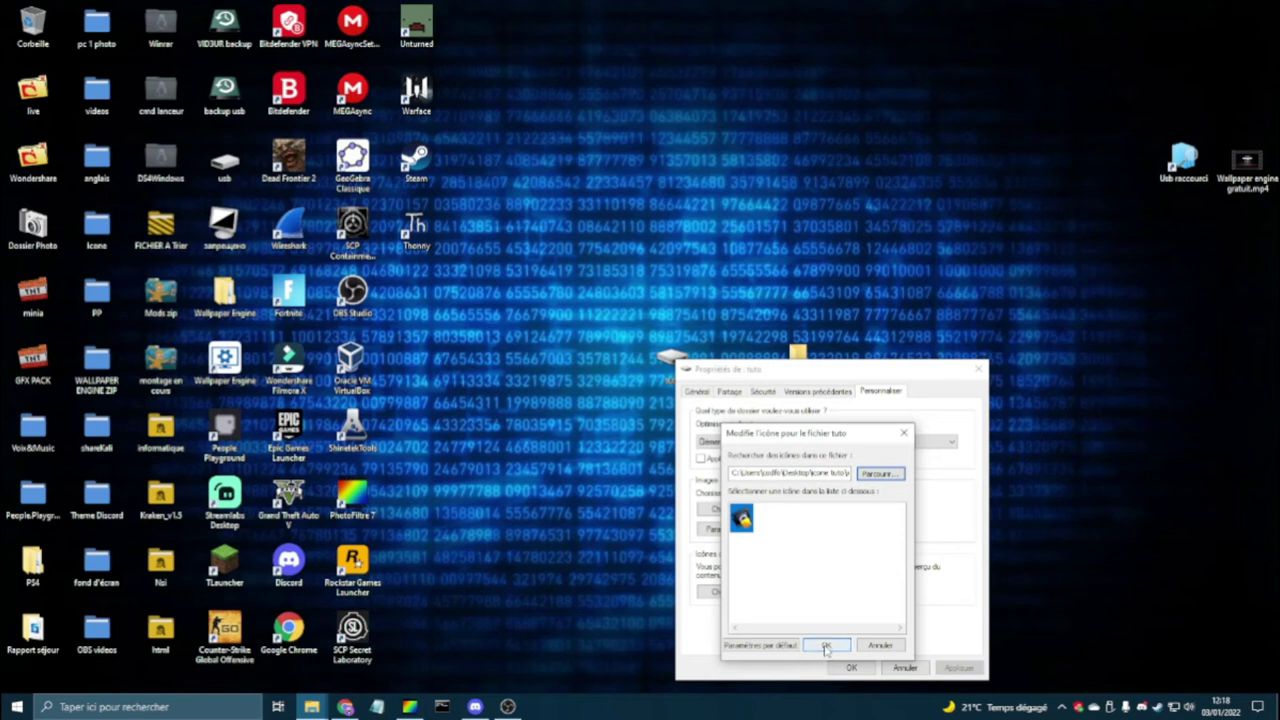
left_click(826, 646)
left_click(958, 668)
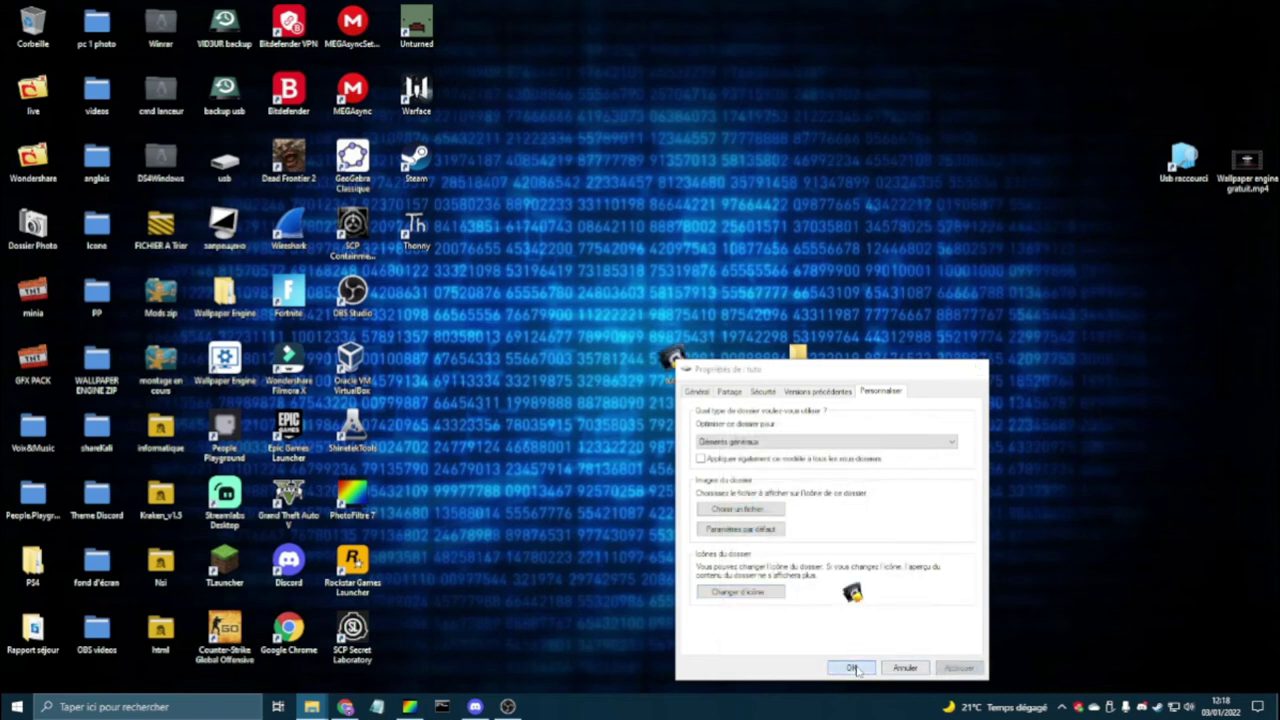
left_click(851, 667)
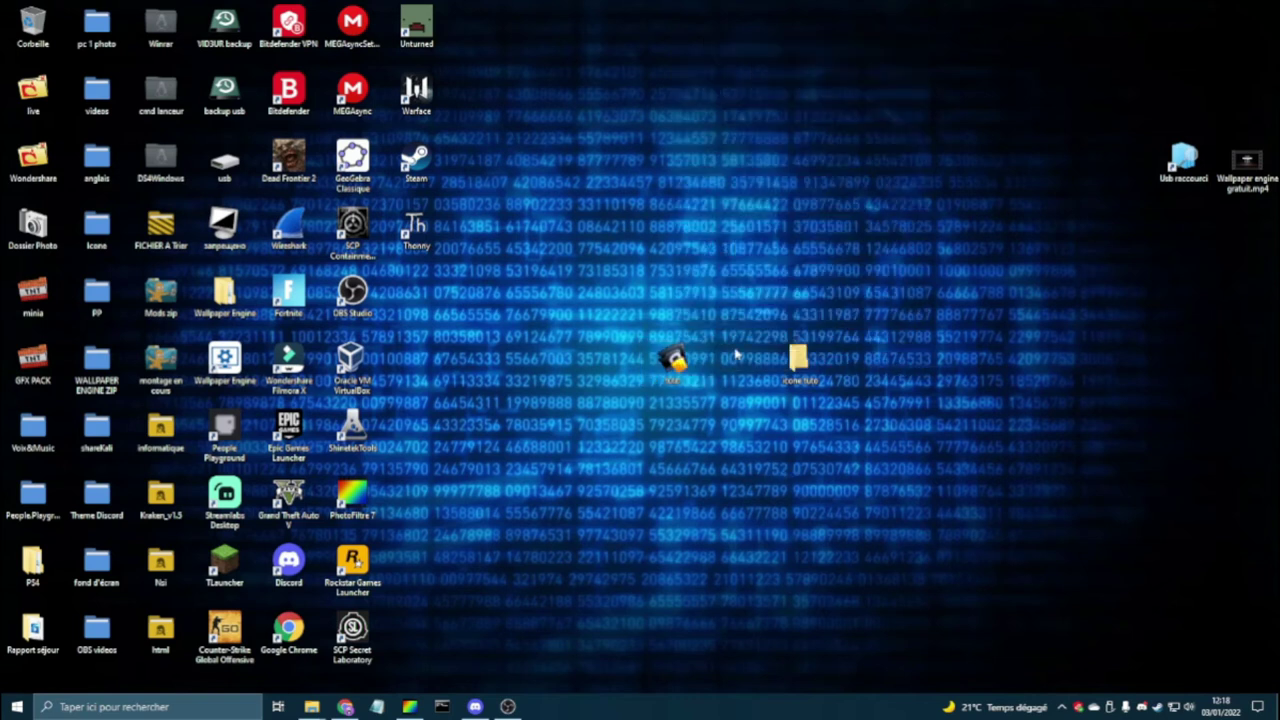
Move the tuto and "icone tuto" folders higher on the desktop so they sit directly side by side.
left_click_drag(688, 349, 731, 285)
left_click_drag(831, 346, 792, 290)
left_click(908, 366)
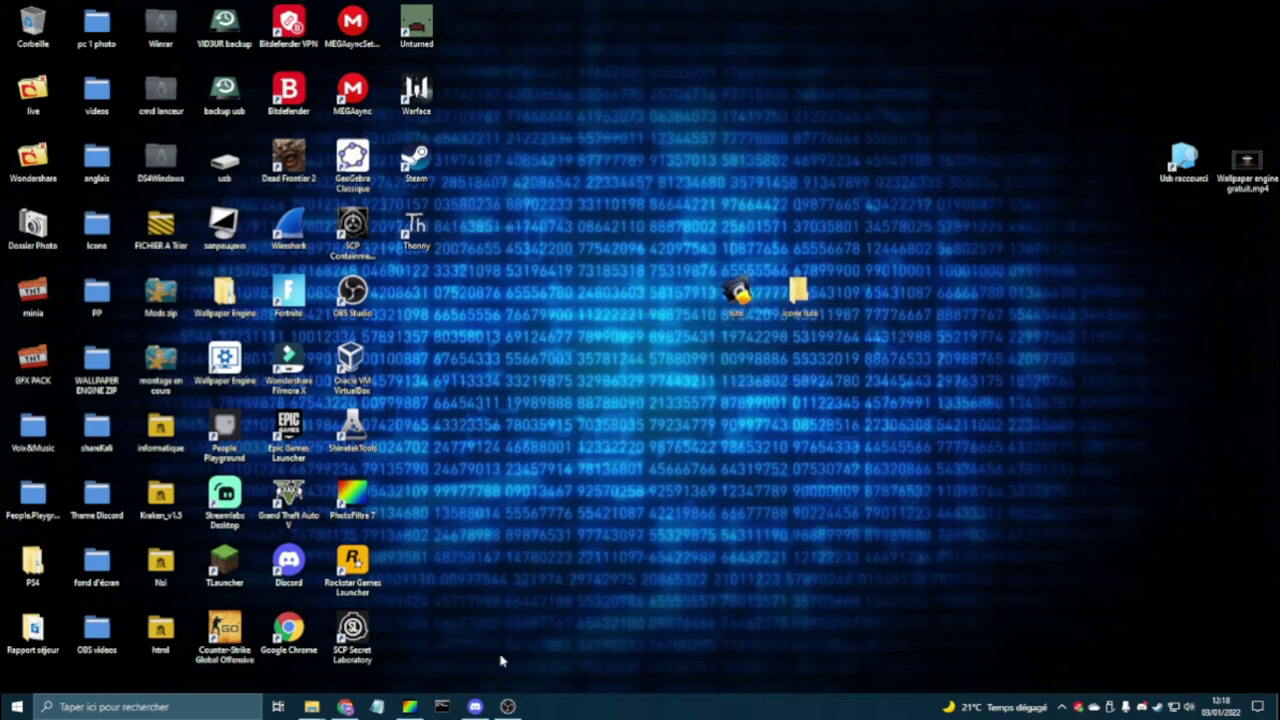
right_click(377, 708)
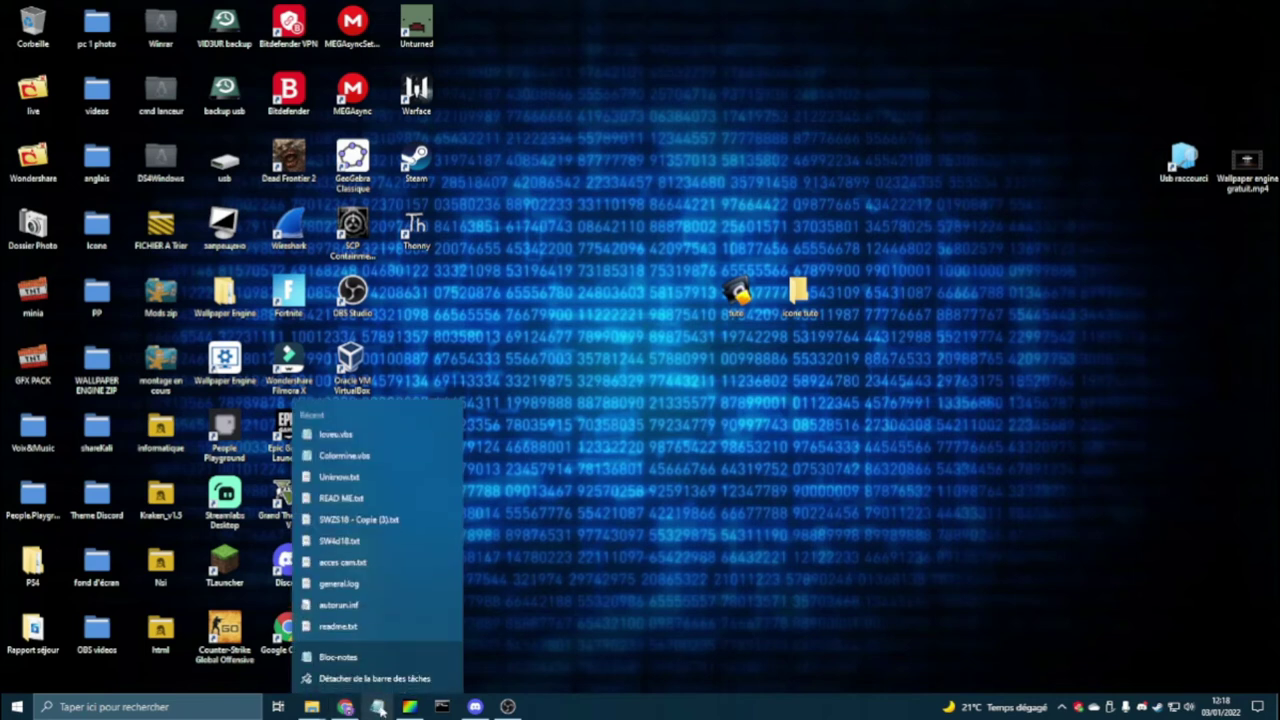
left_click(540, 636)
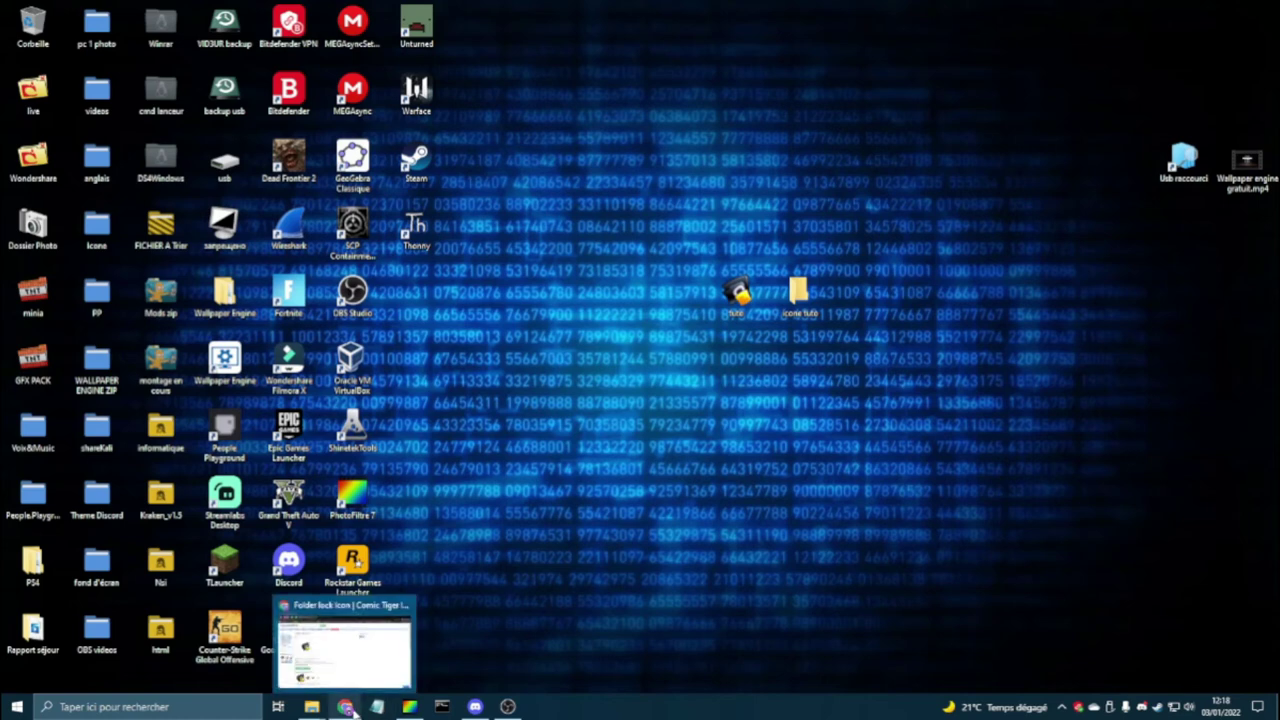
Switch to Chrome and browse IconArchive's random icons and its Mobile Icons category for a suitable icon set.
left_click(347, 708)
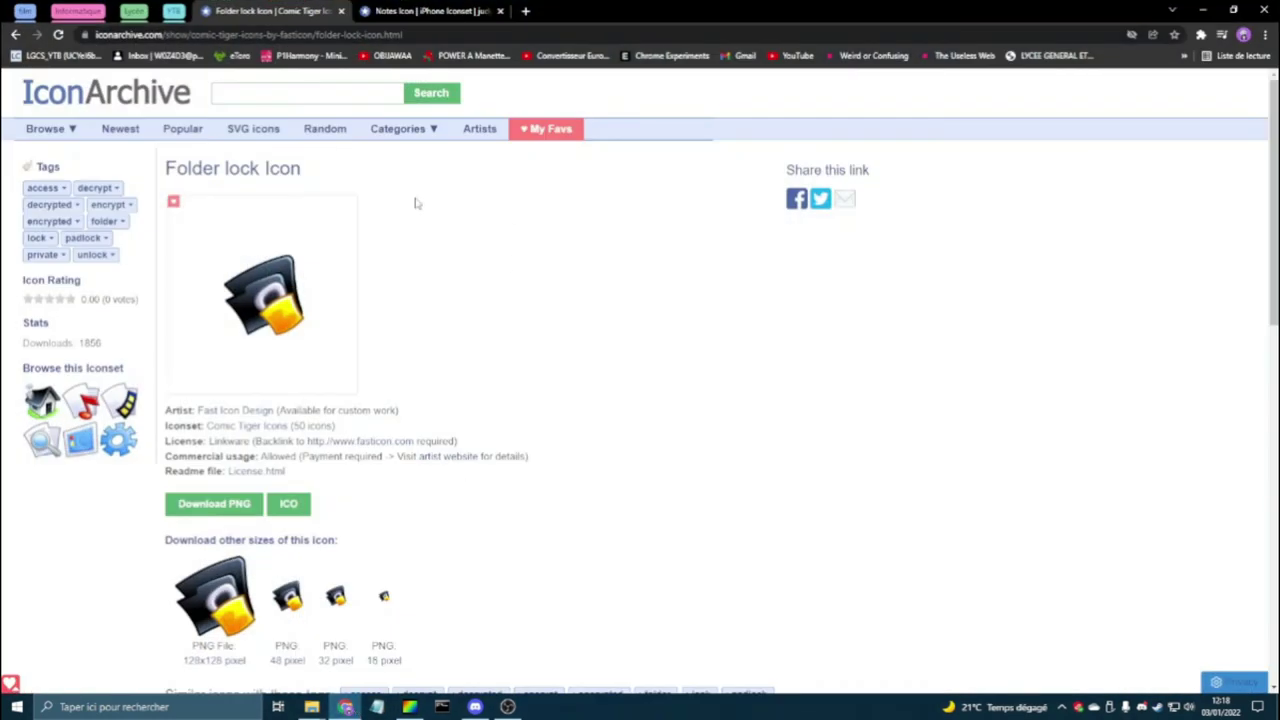
left_click(314, 131)
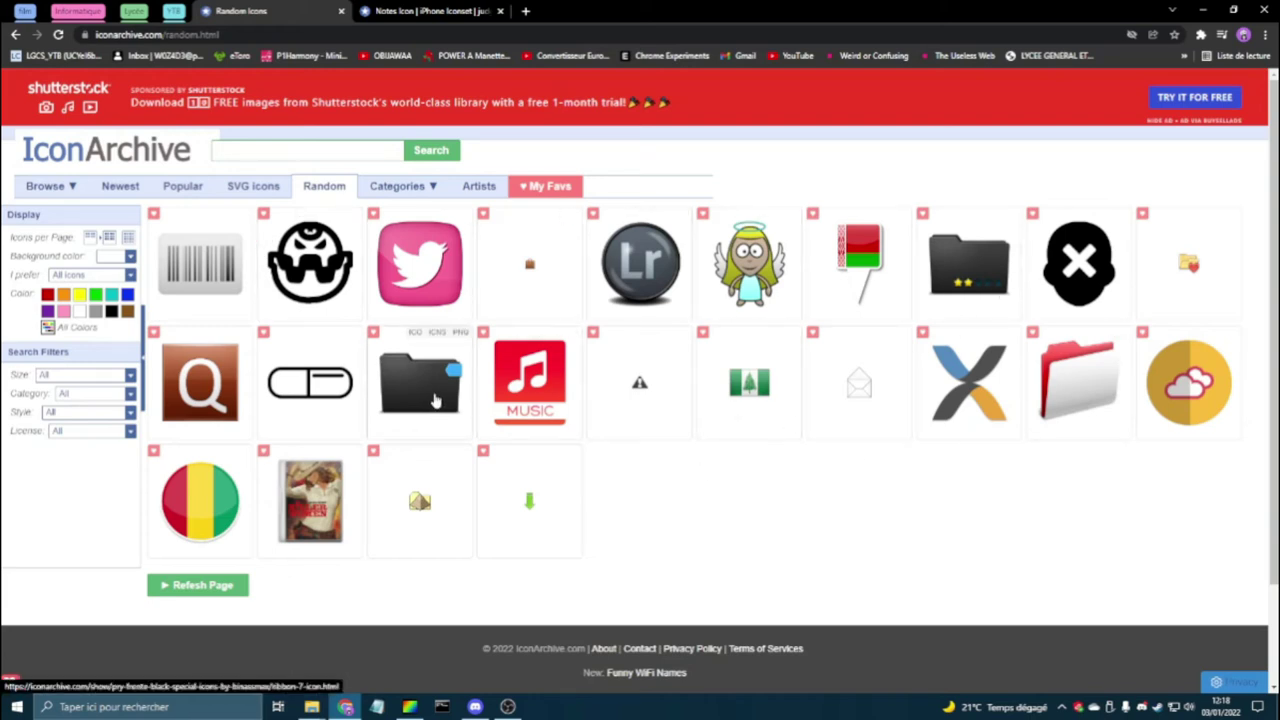
mouse_move(405, 188)
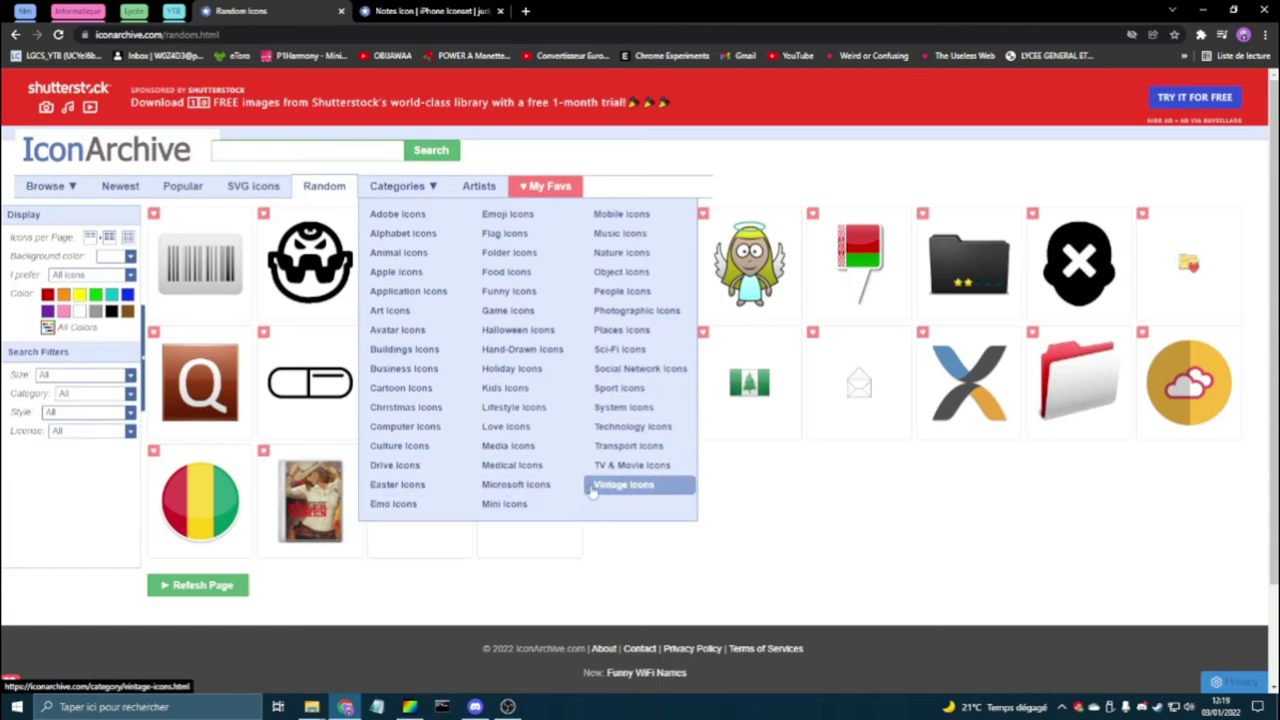
left_click(615, 224)
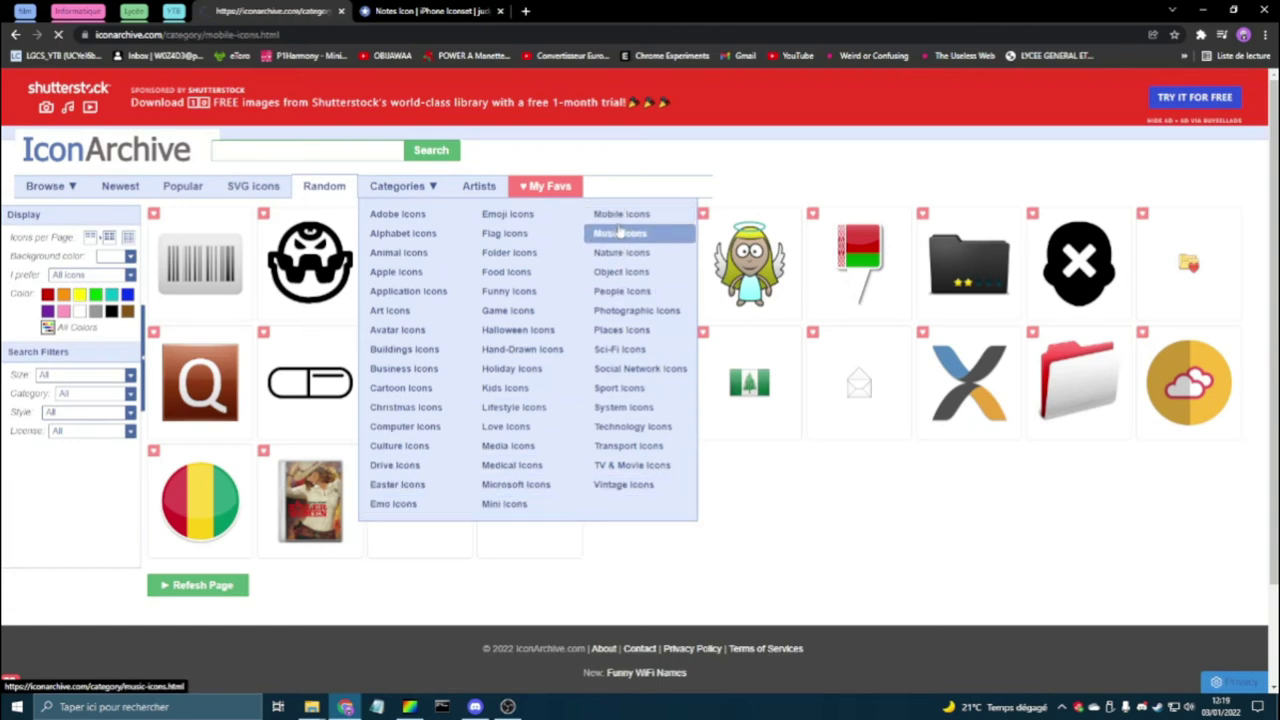
scroll(912, 359, "down", 1)
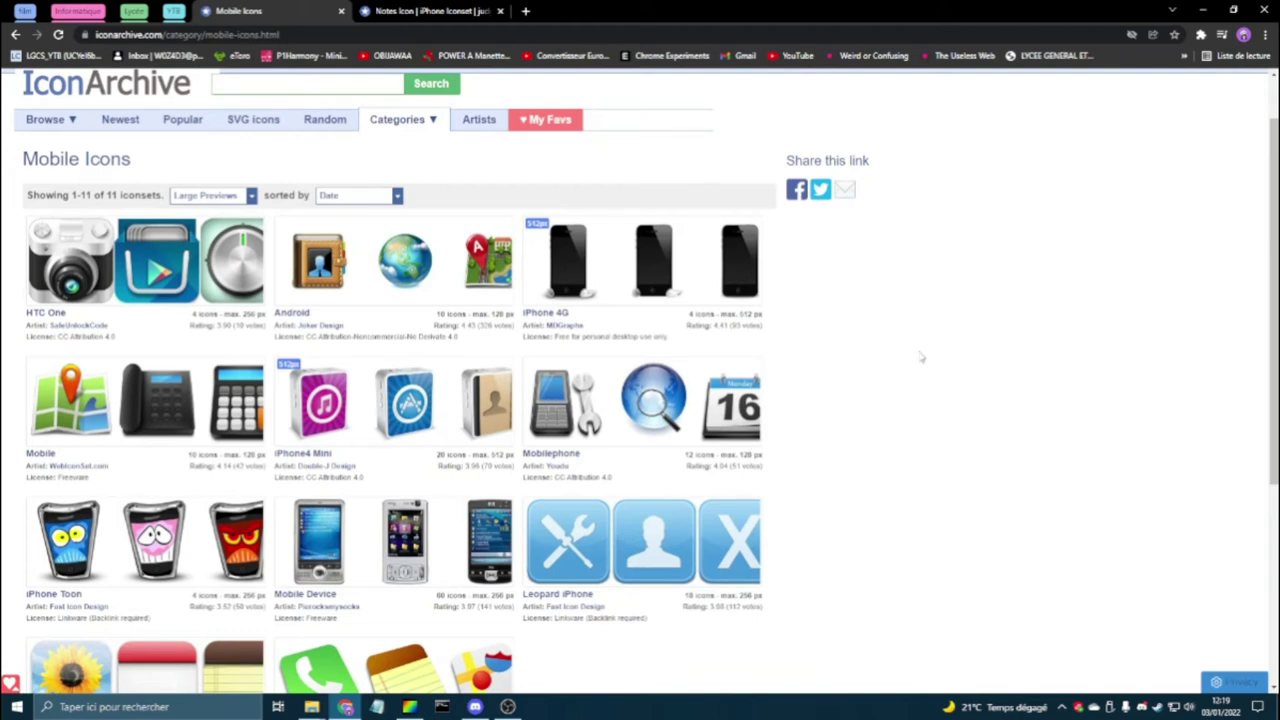
scroll(784, 442, "down", 3)
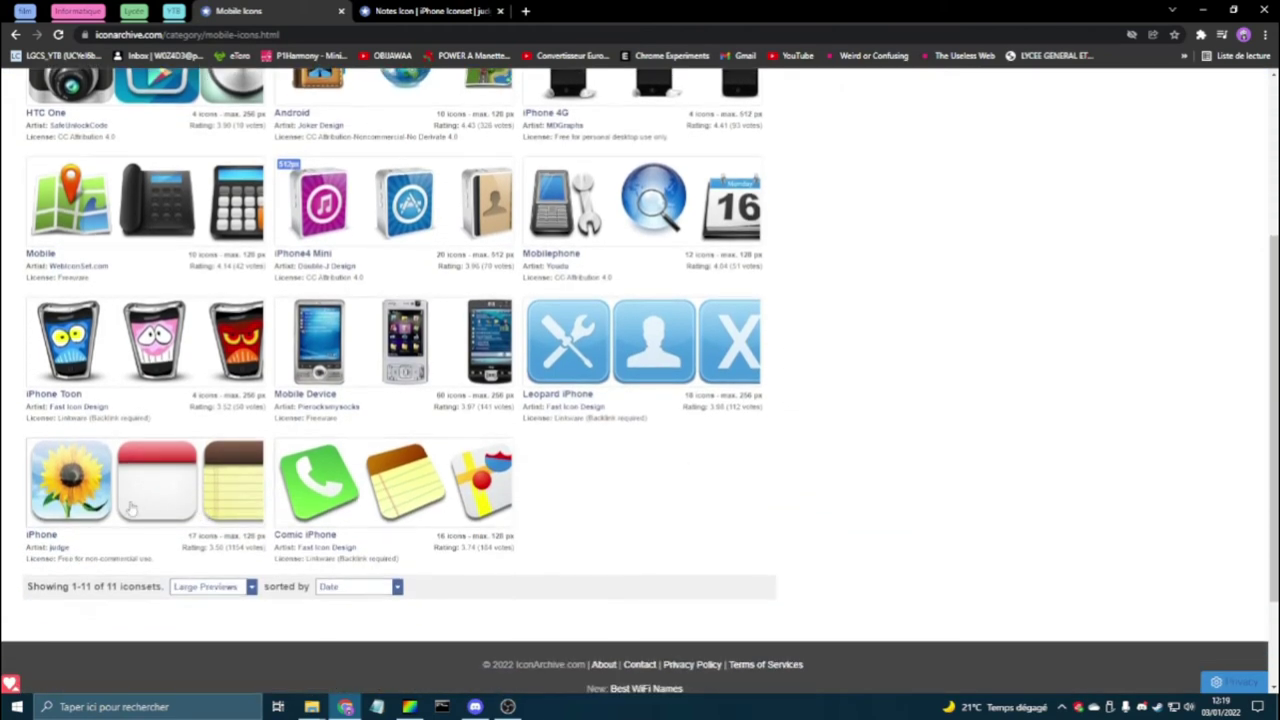
Download the Notes icon from the iPhone iconset as an ICO file into the "icone tuto" folder and return to the desktop.
left_click(138, 495)
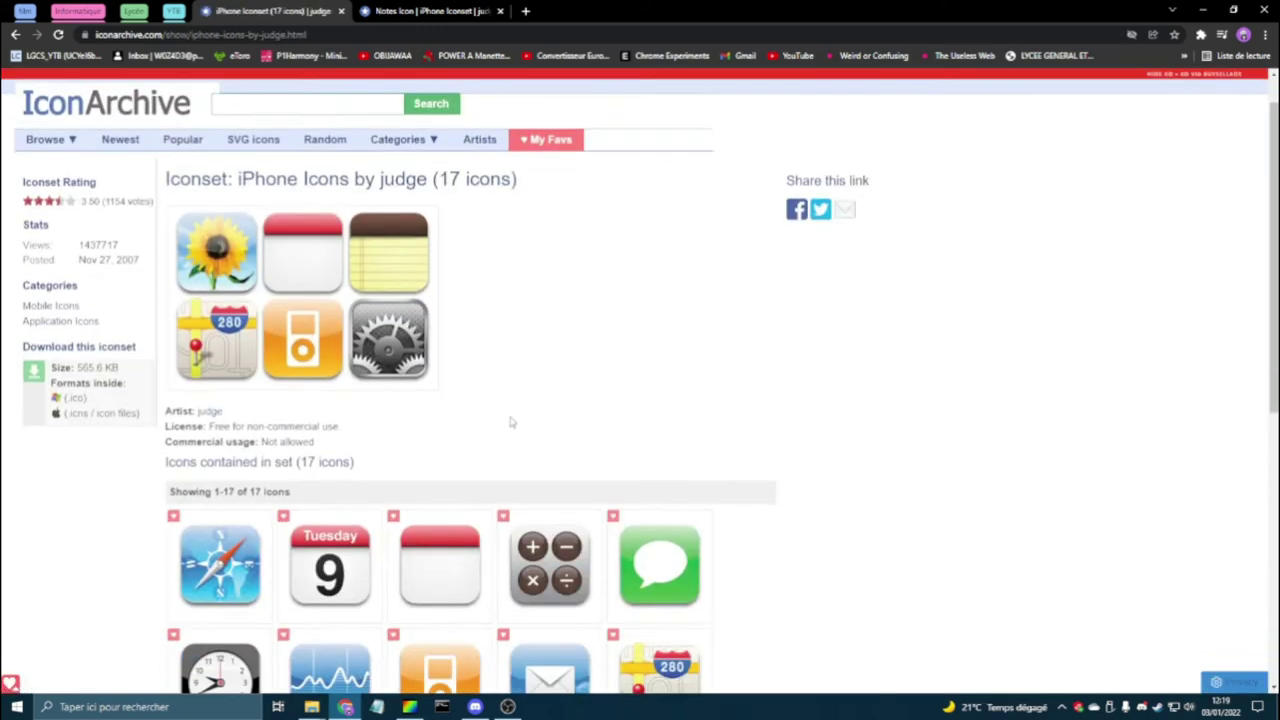
scroll(424, 251, "down", 5)
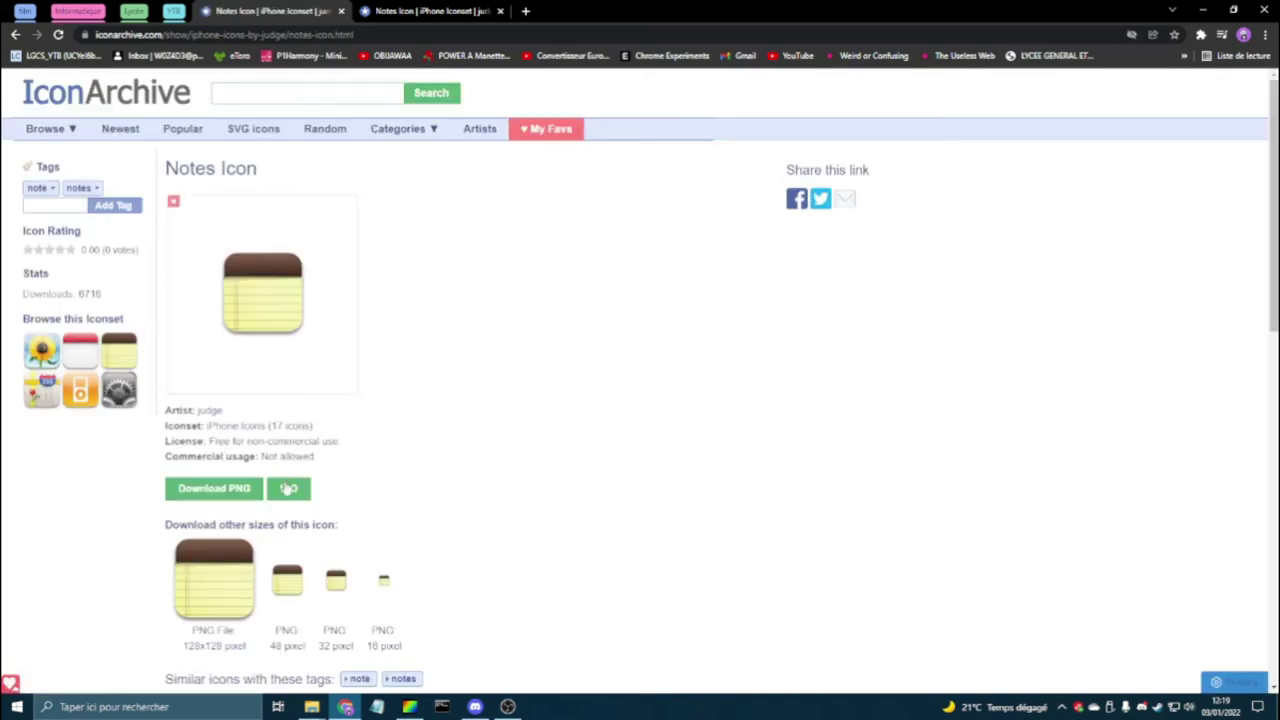
left_click(288, 489)
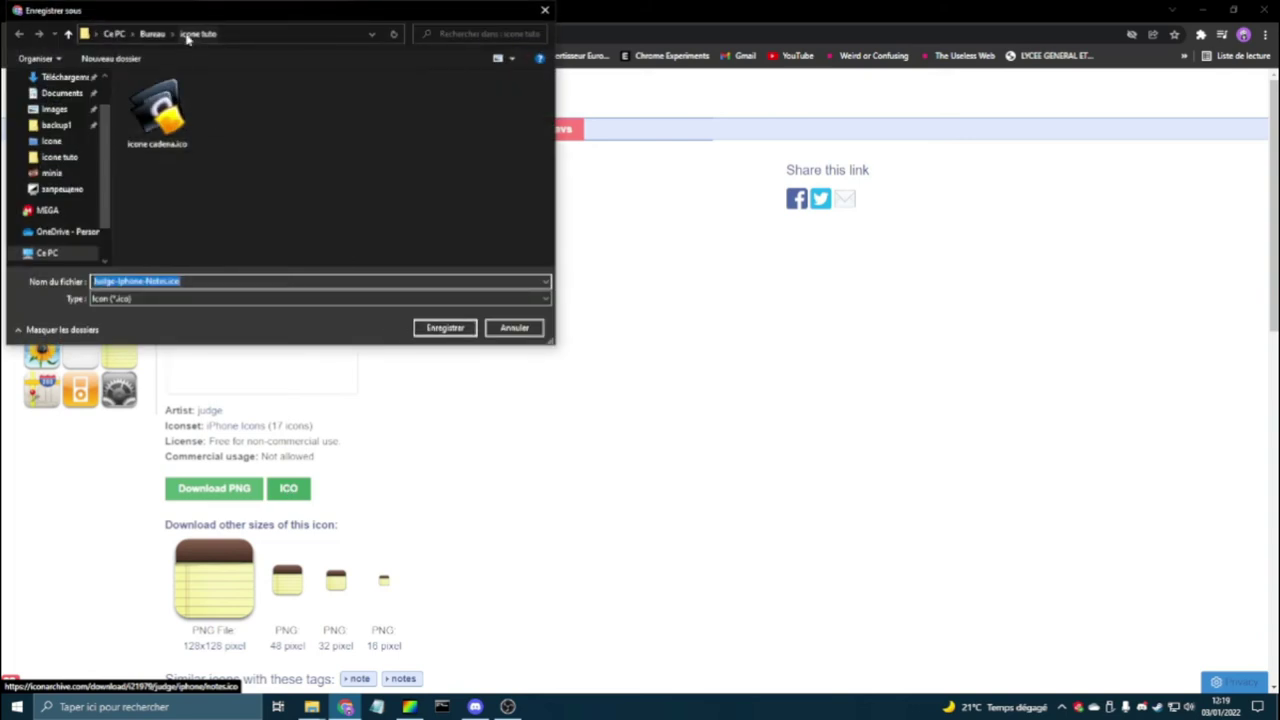
left_click(446, 330)
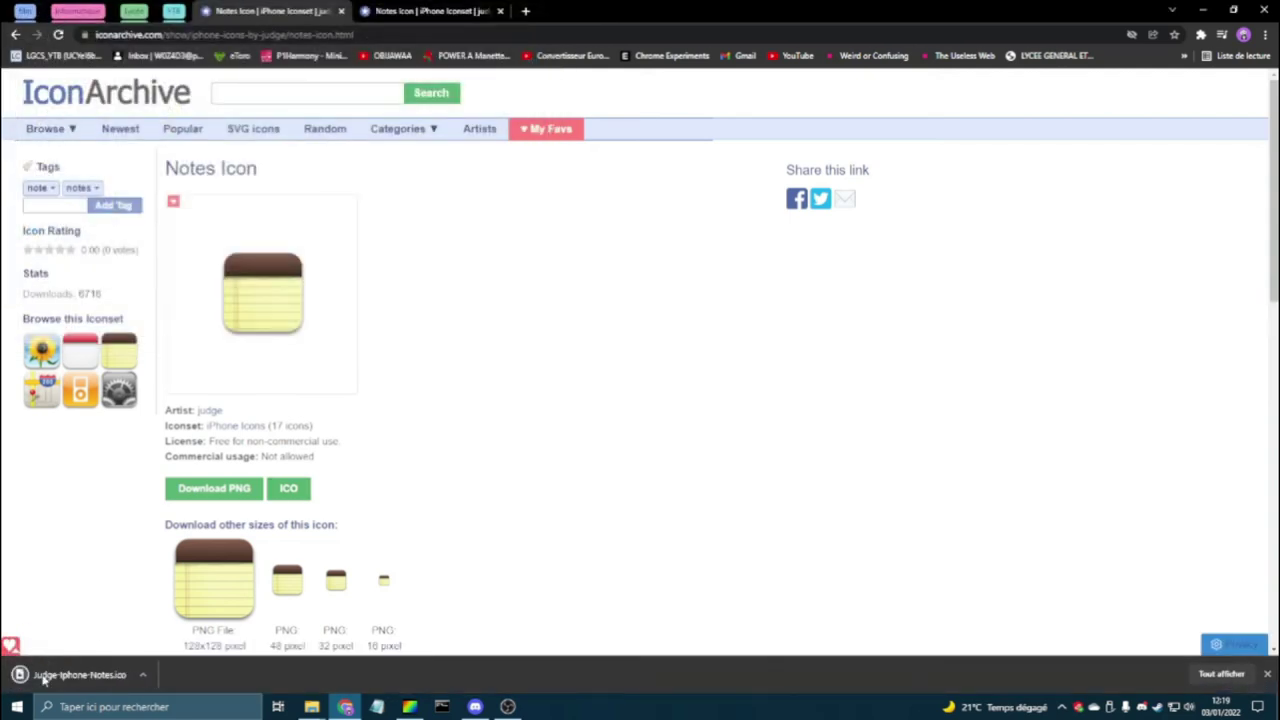
left_click(1267, 675)
left_click(1276, 706)
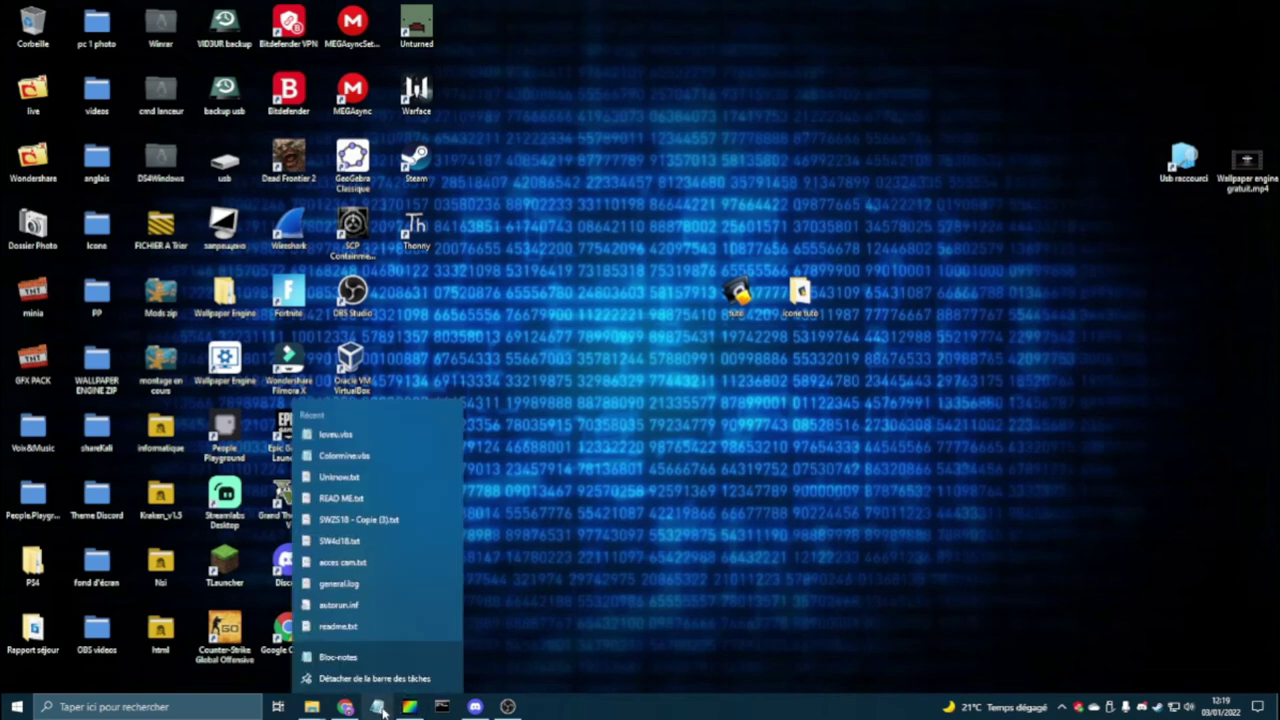
Create a new text document on the desktop with its default name and write "start notepad.exe" in it.
left_click(604, 481)
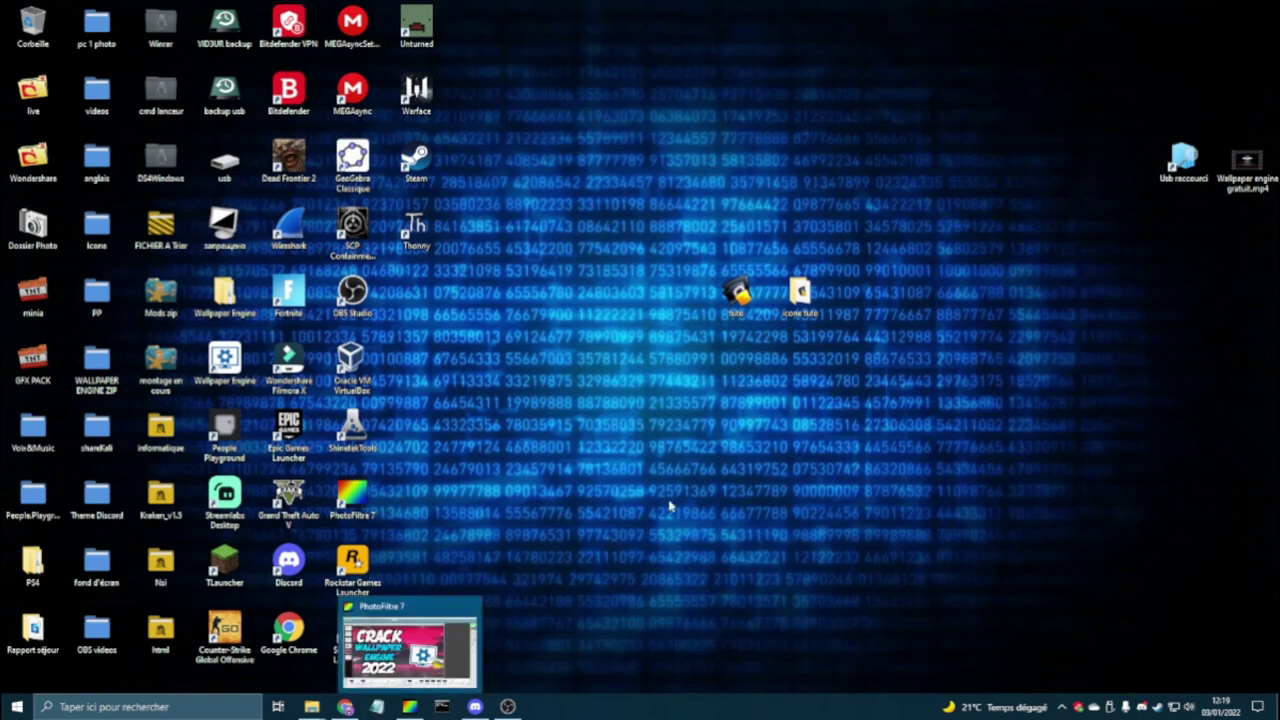
right_click(703, 466)
mouse_move(838, 578)
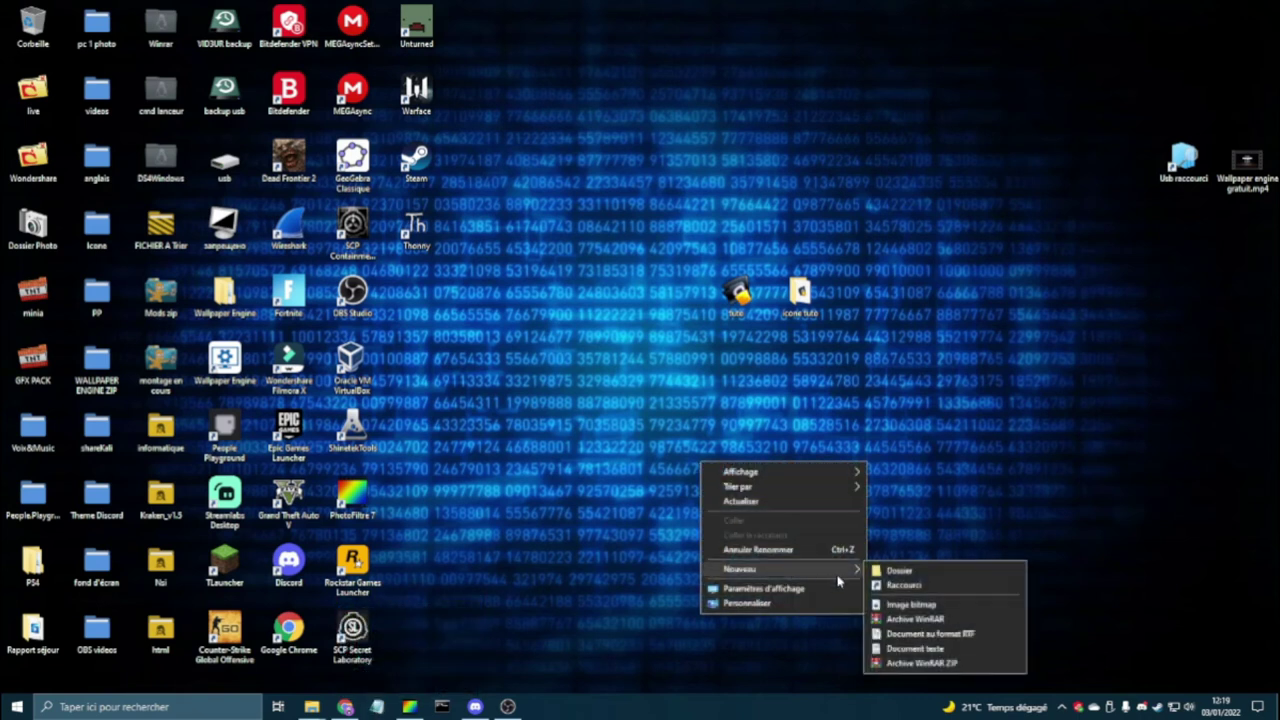
left_click(903, 651)
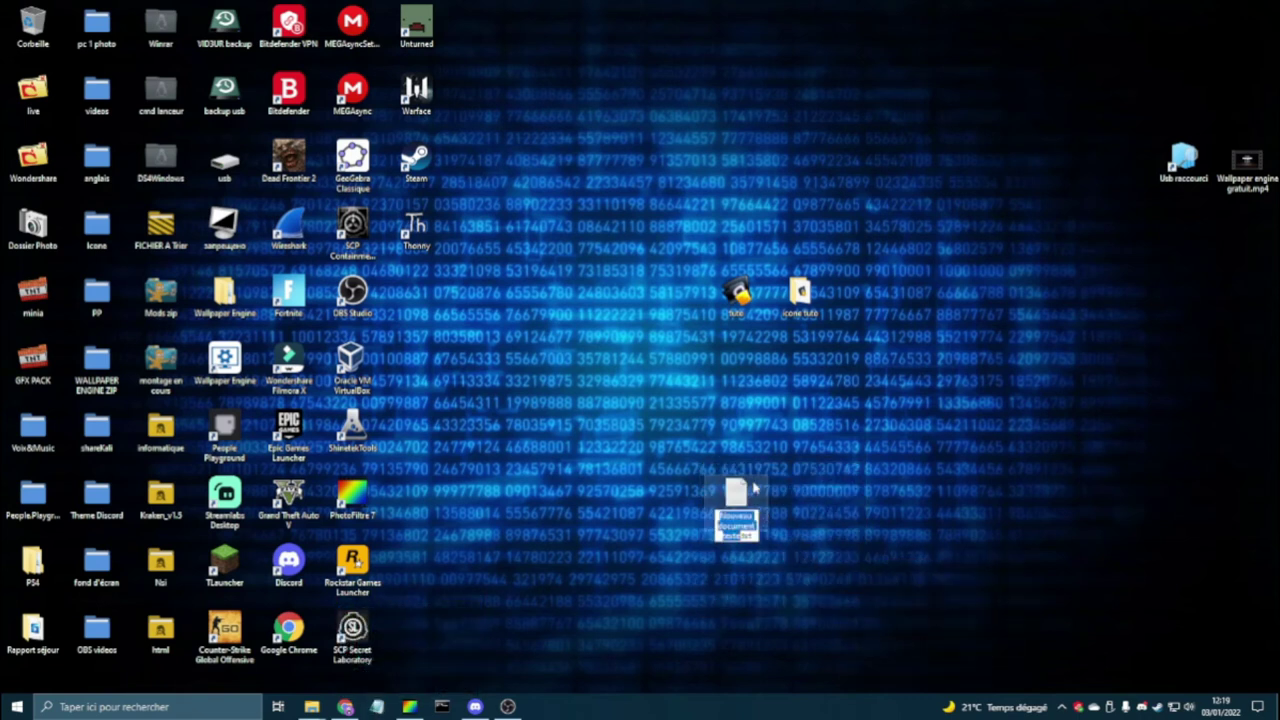
key("Return")
double_click(740, 497)
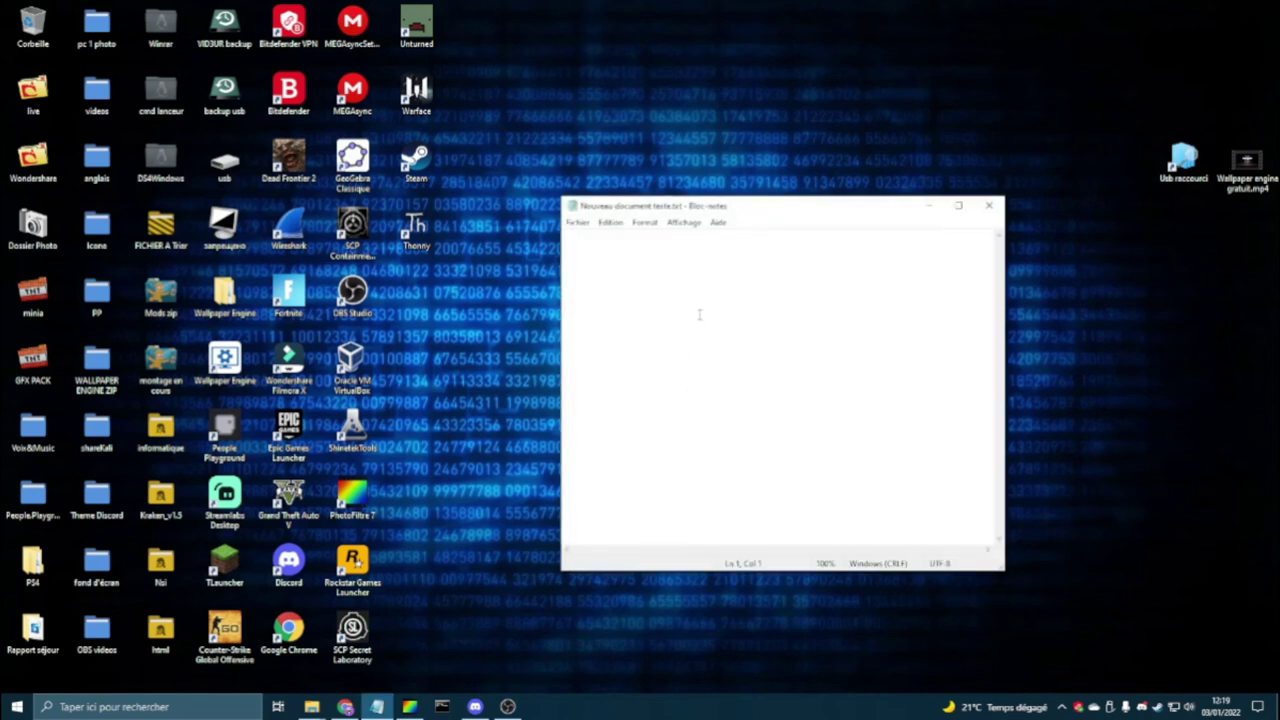
type("start notepad.exe")
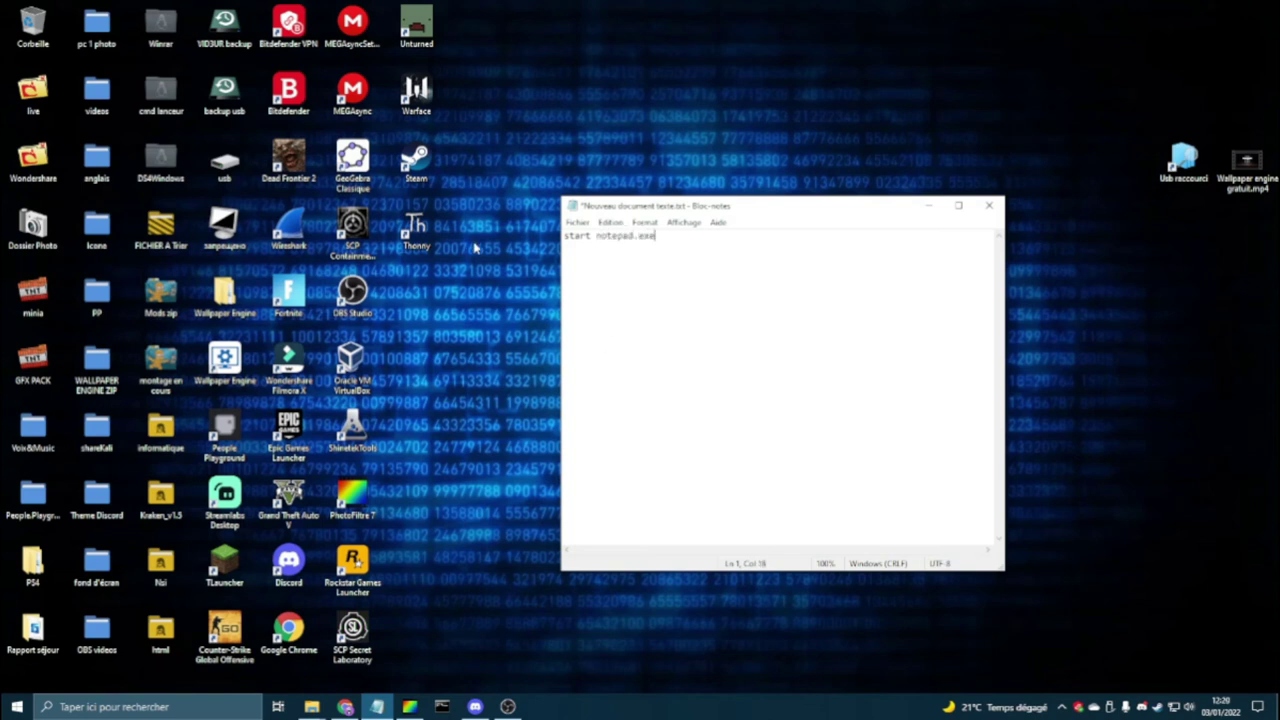
Save the document on the desktop as notepad.bat and minimize its window.
left_click(577, 222)
left_click(606, 298)
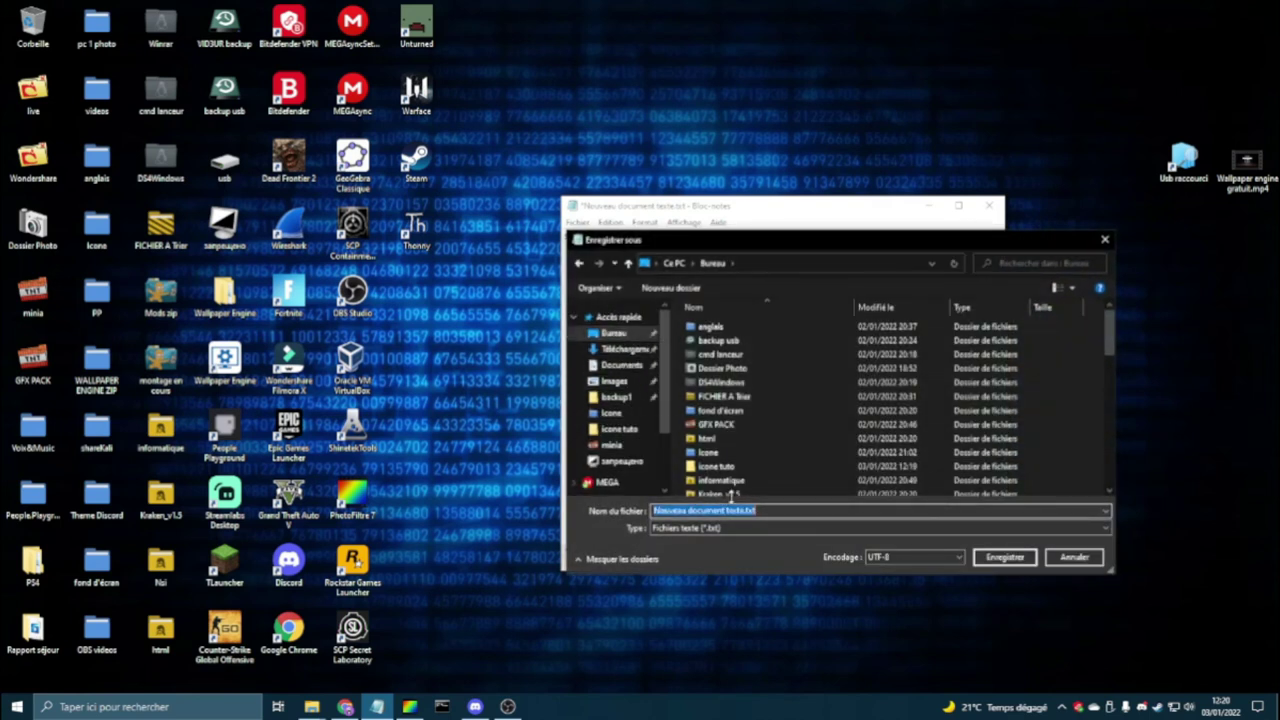
type("notepa")
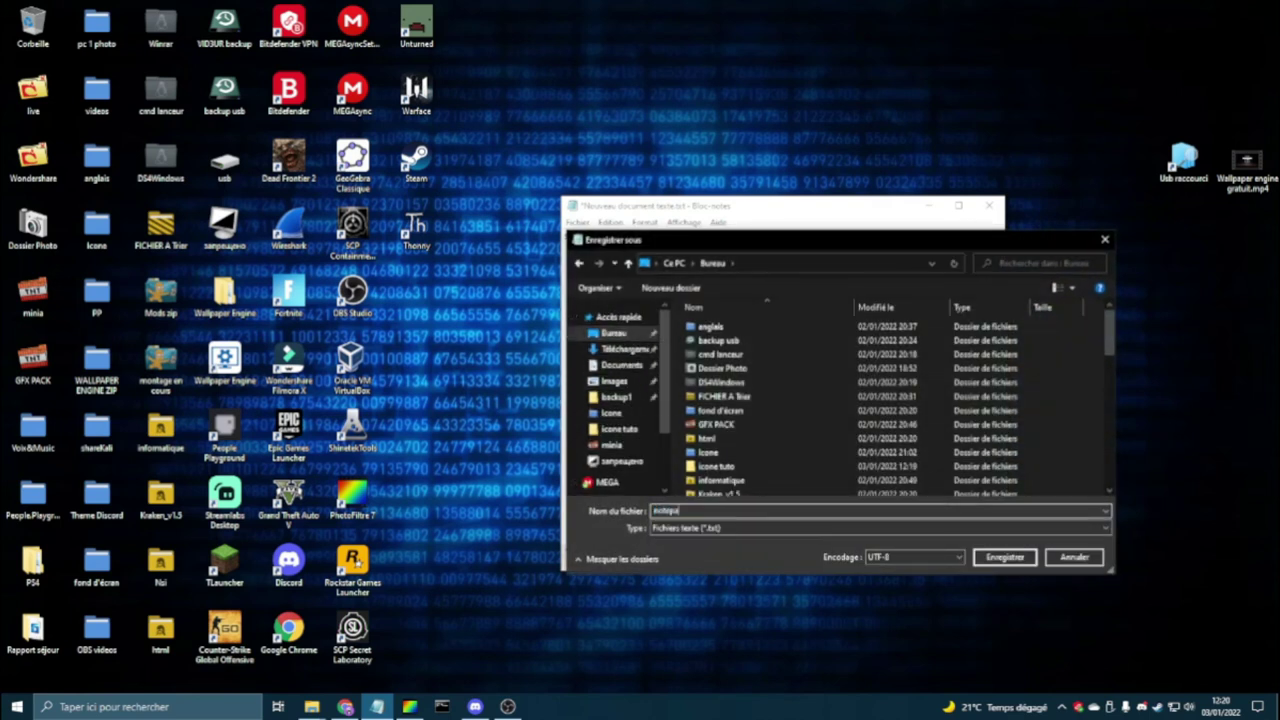
type("d.bat")
left_click(689, 528)
left_click(700, 550)
left_click(1003, 557)
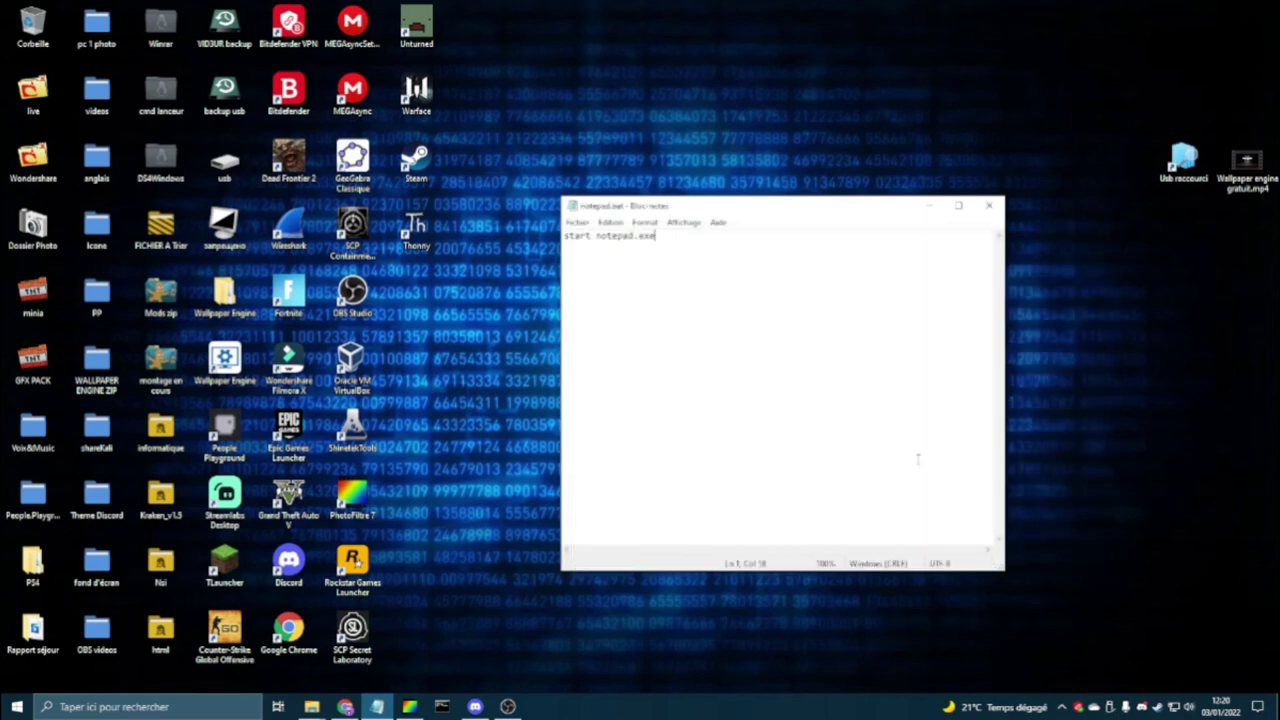
left_click(929, 206)
Test-run notepad.bat, close the blank Notepad window, and move the batch file to the open middle area of the desktop.
double_click(418, 294)
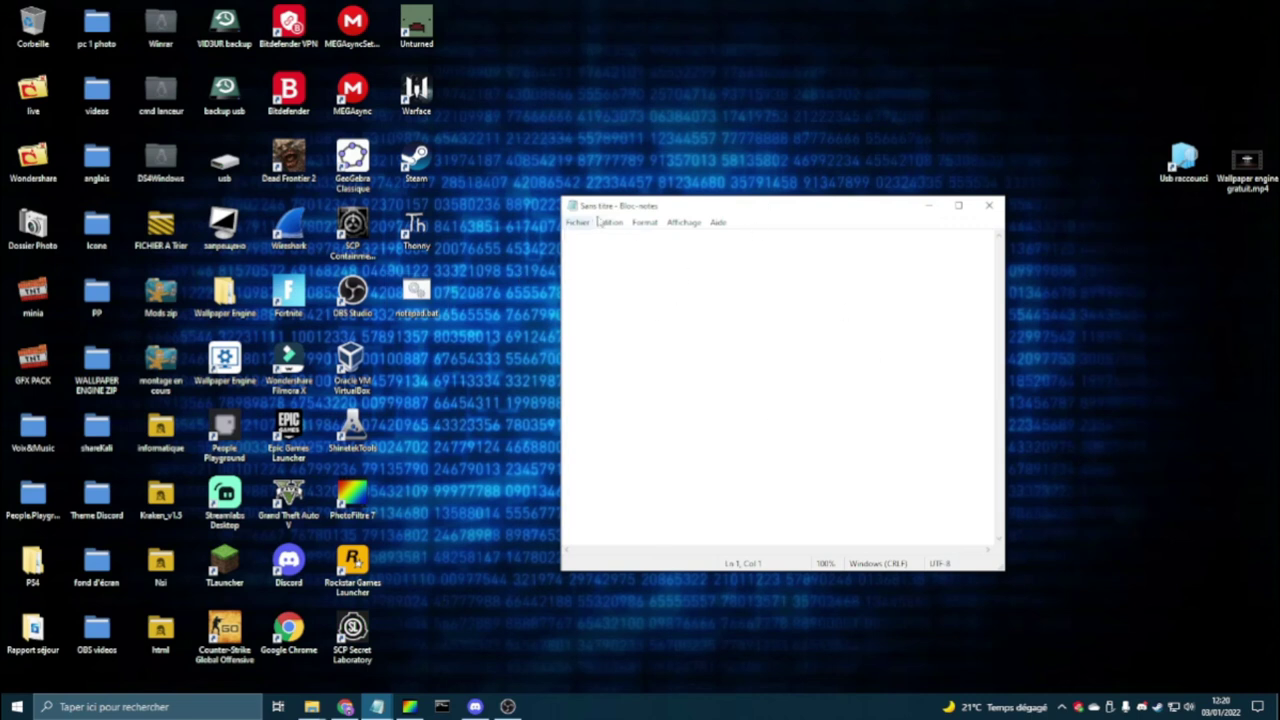
left_click(958, 205)
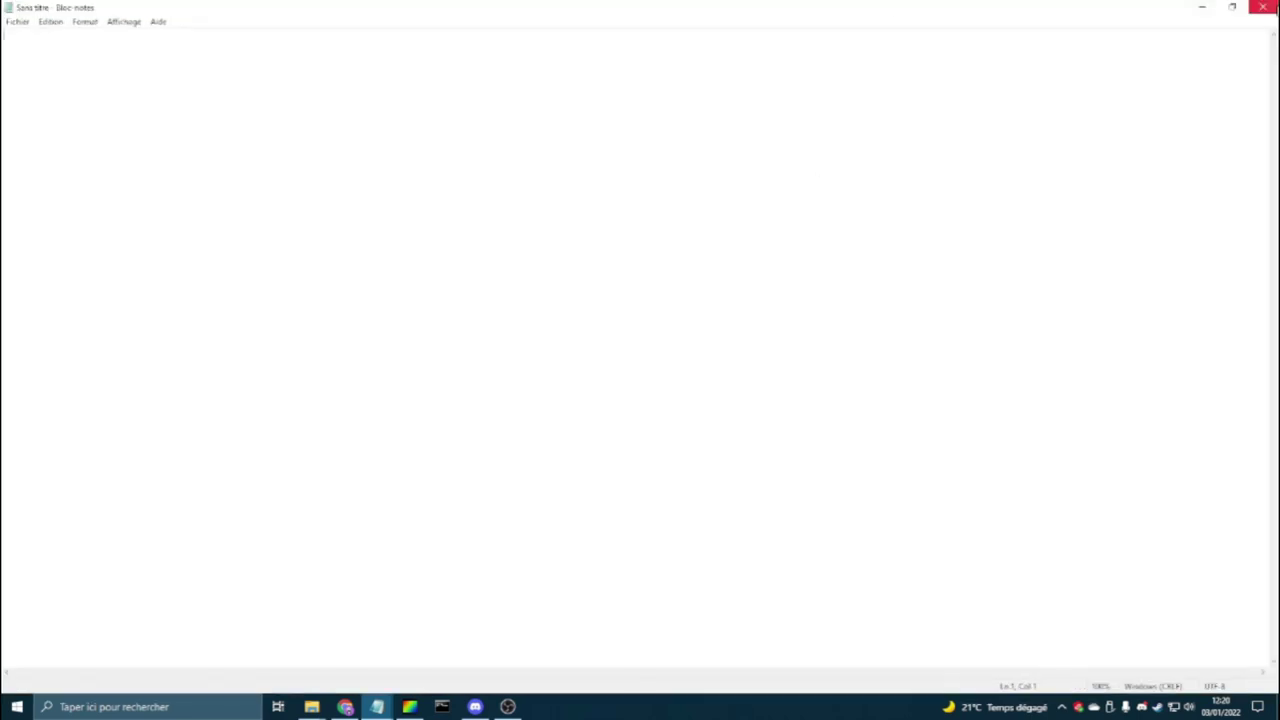
left_click(1262, 7)
left_click_drag(430, 305, 610, 365)
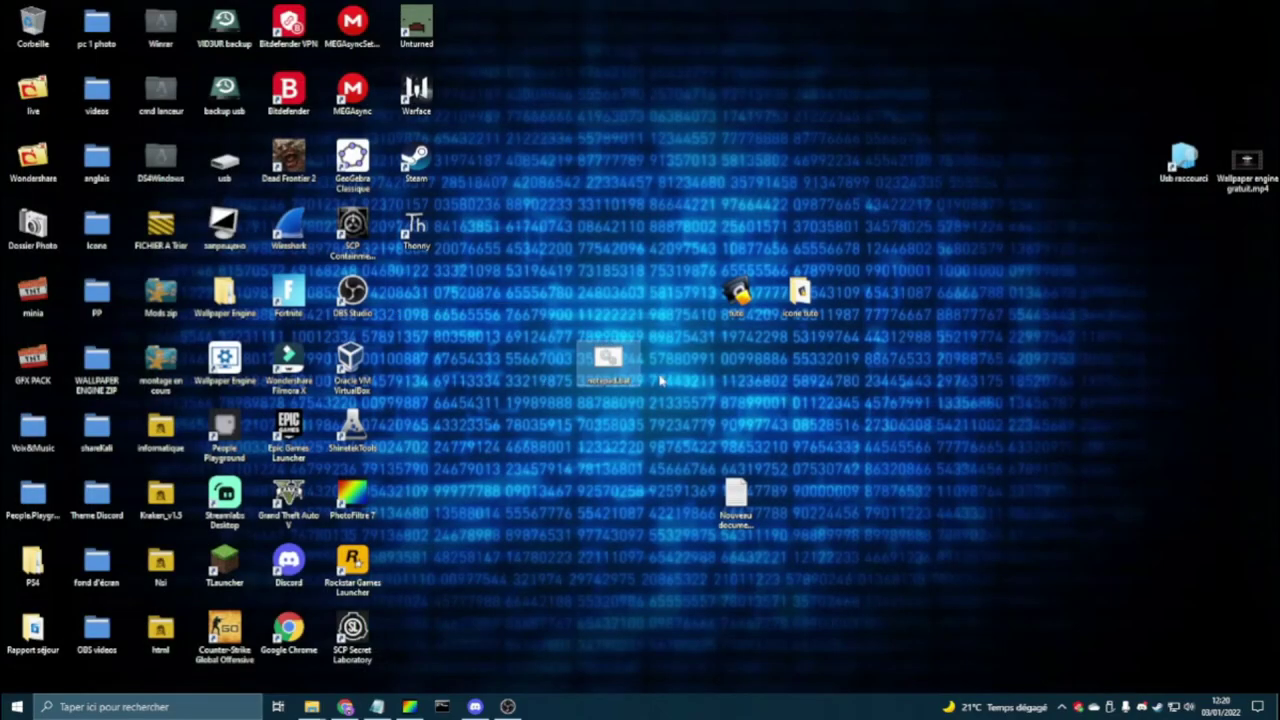
Examine notepad.bat's properties, including its advanced attributes and previous versions, for an icon-change option, and close them.
right_click(610, 372)
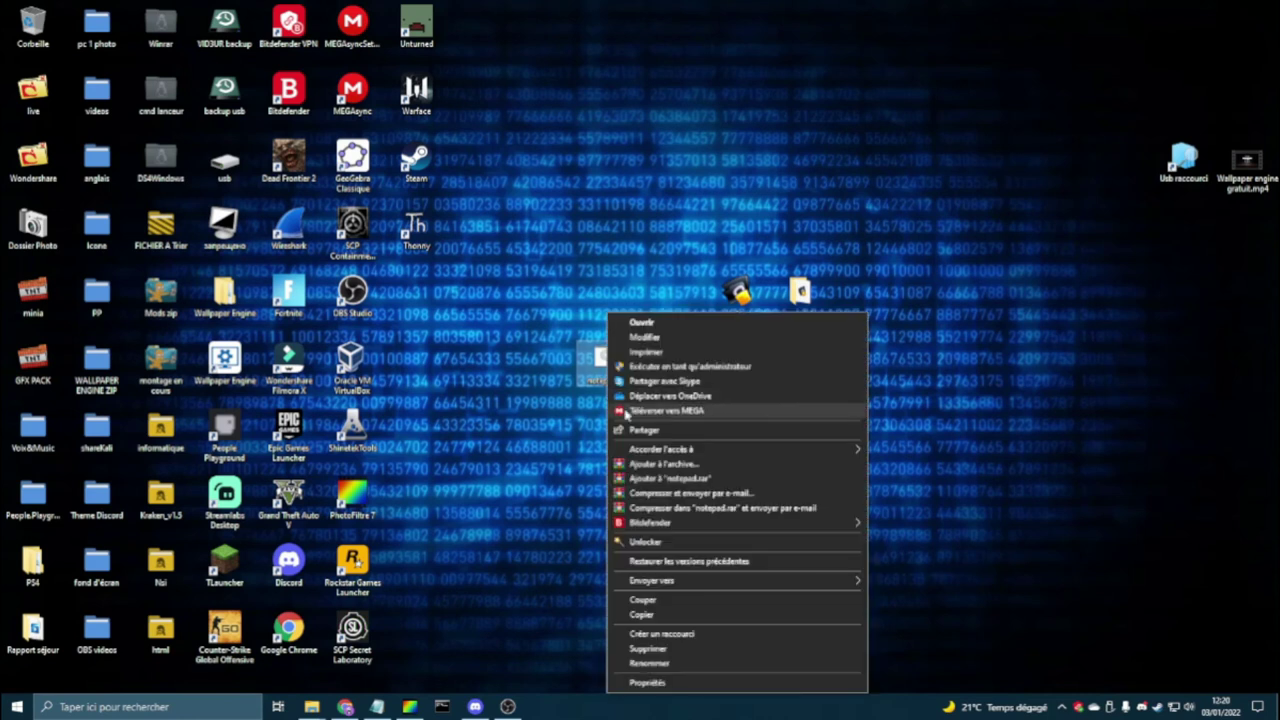
left_click(648, 682)
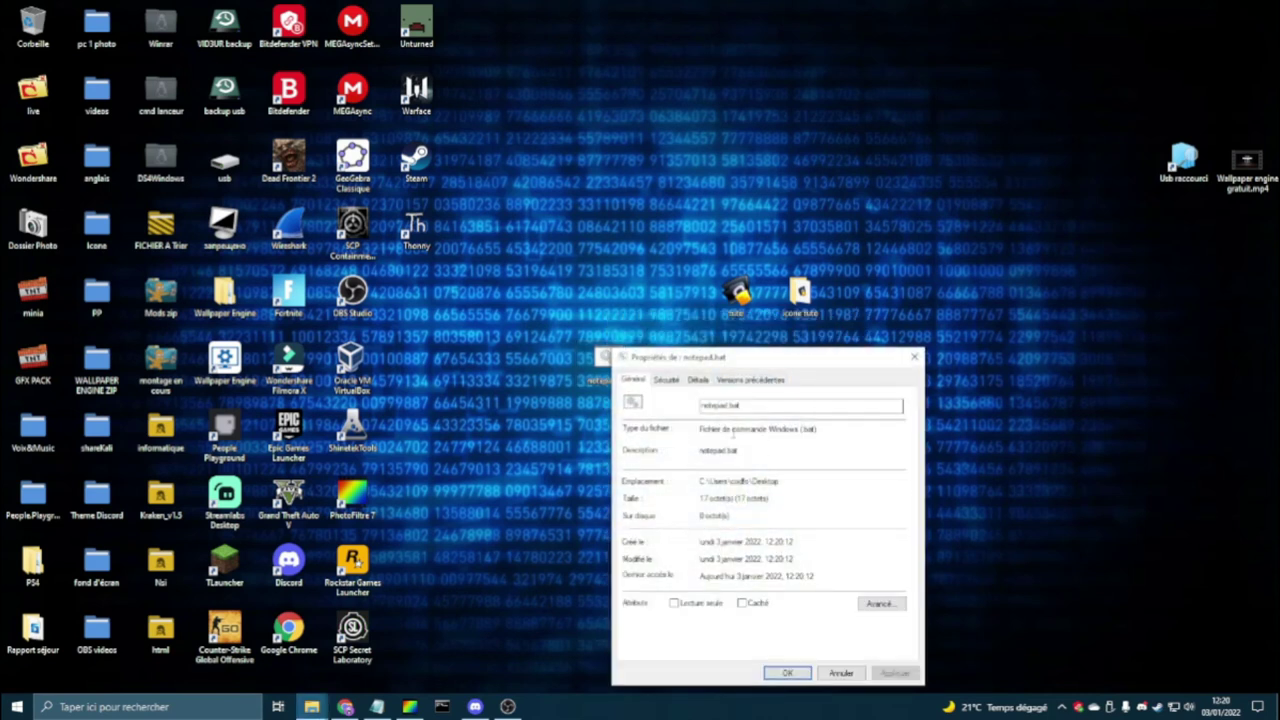
left_click(879, 605)
left_click(791, 569)
left_click(698, 380)
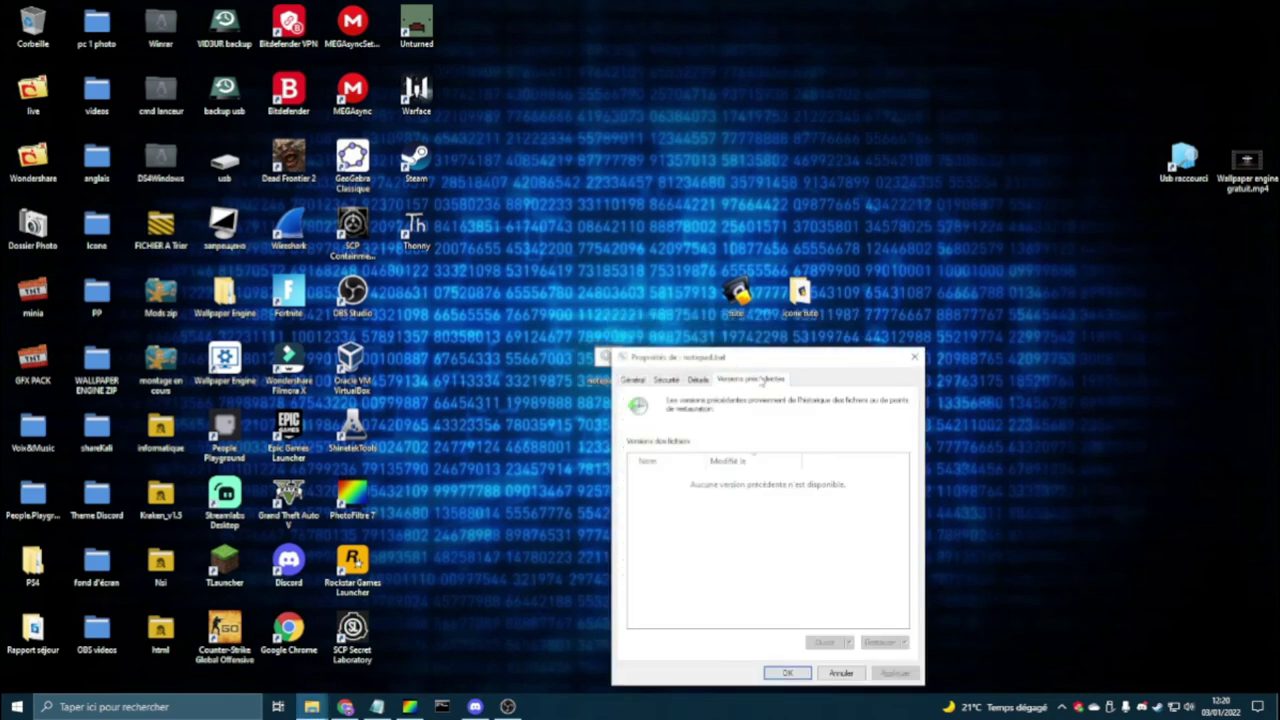
left_click(634, 380)
left_click(914, 357)
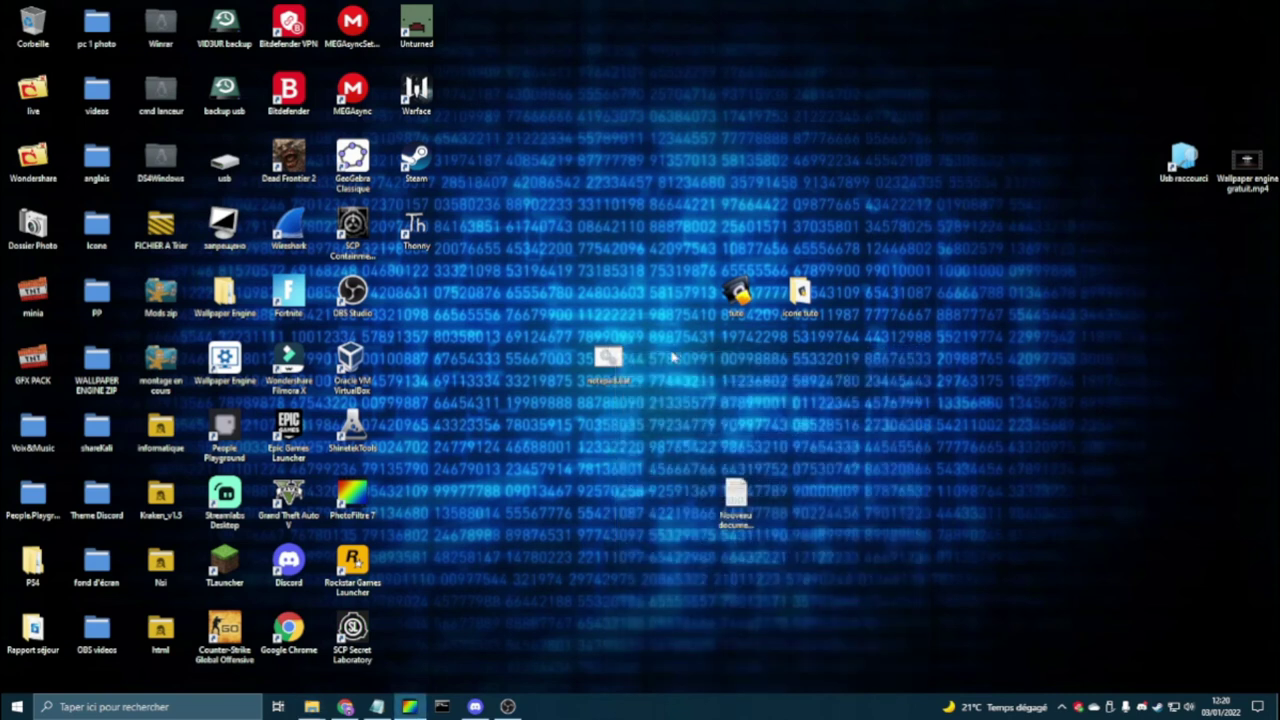
Create a shortcut to notepad.bat and place it directly above the batch file on the desktop.
right_click(617, 368)
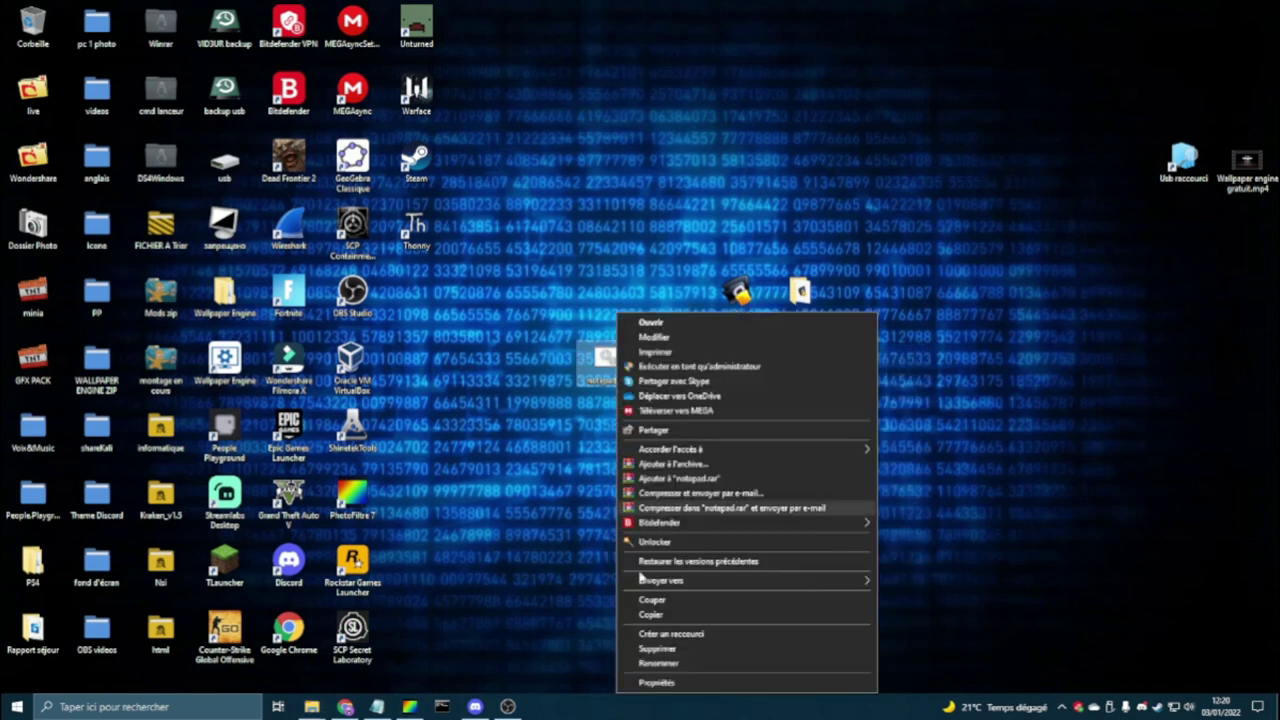
left_click(683, 636)
left_click_drag(416, 295, 608, 296)
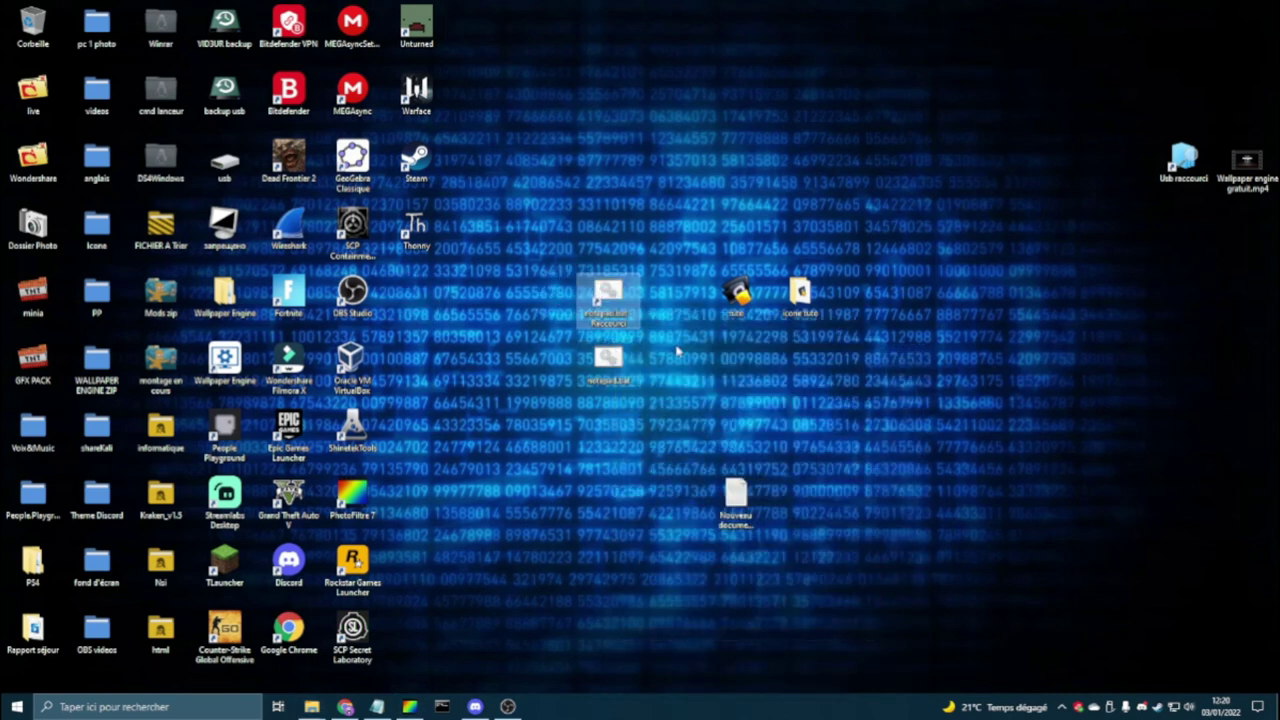
Change the notepad.bat shortcut's icon to Judge-Iphone-Notes.ico from the icone tuto folder and apply it.
right_click(618, 304)
left_click(661, 655)
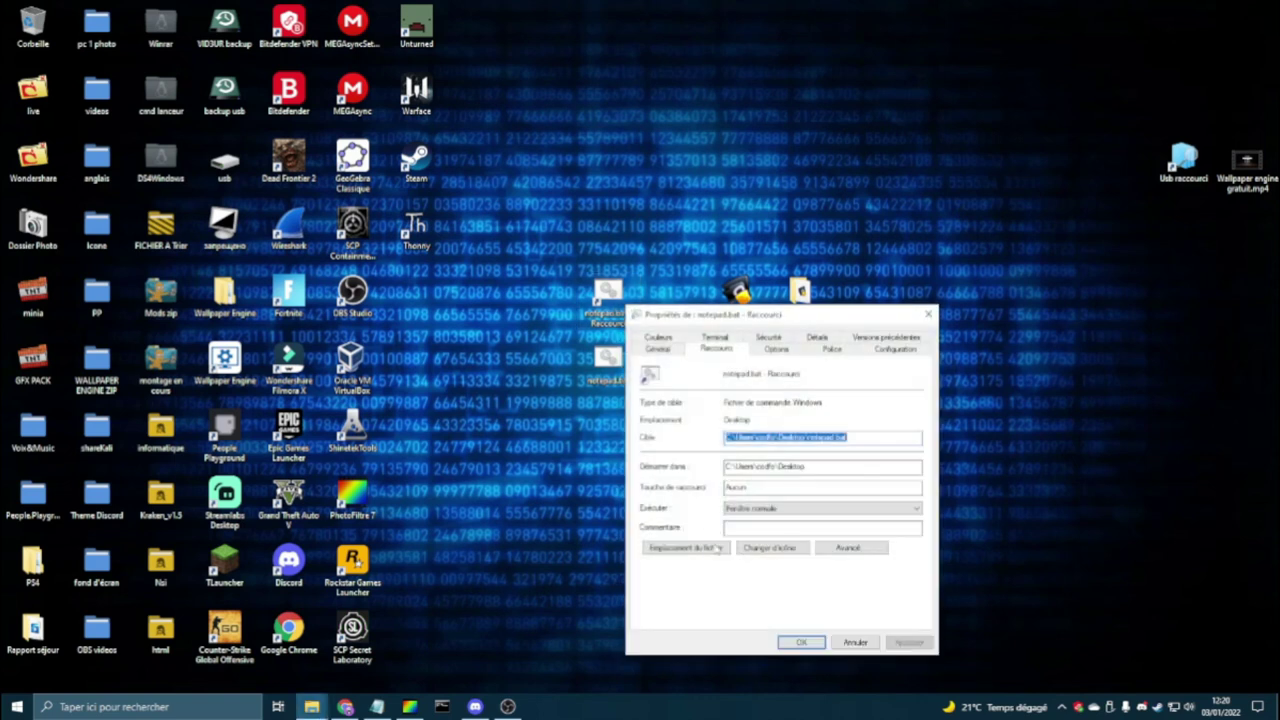
left_click(770, 547)
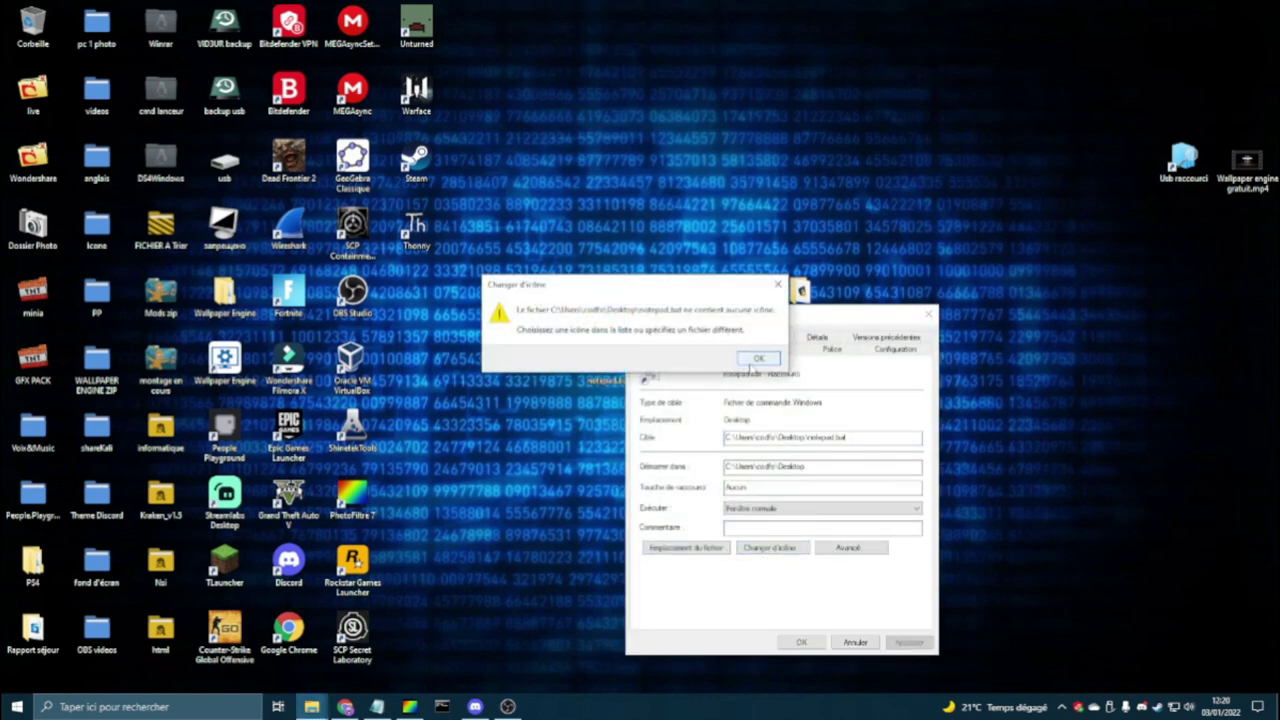
left_click(757, 360)
left_click(837, 421)
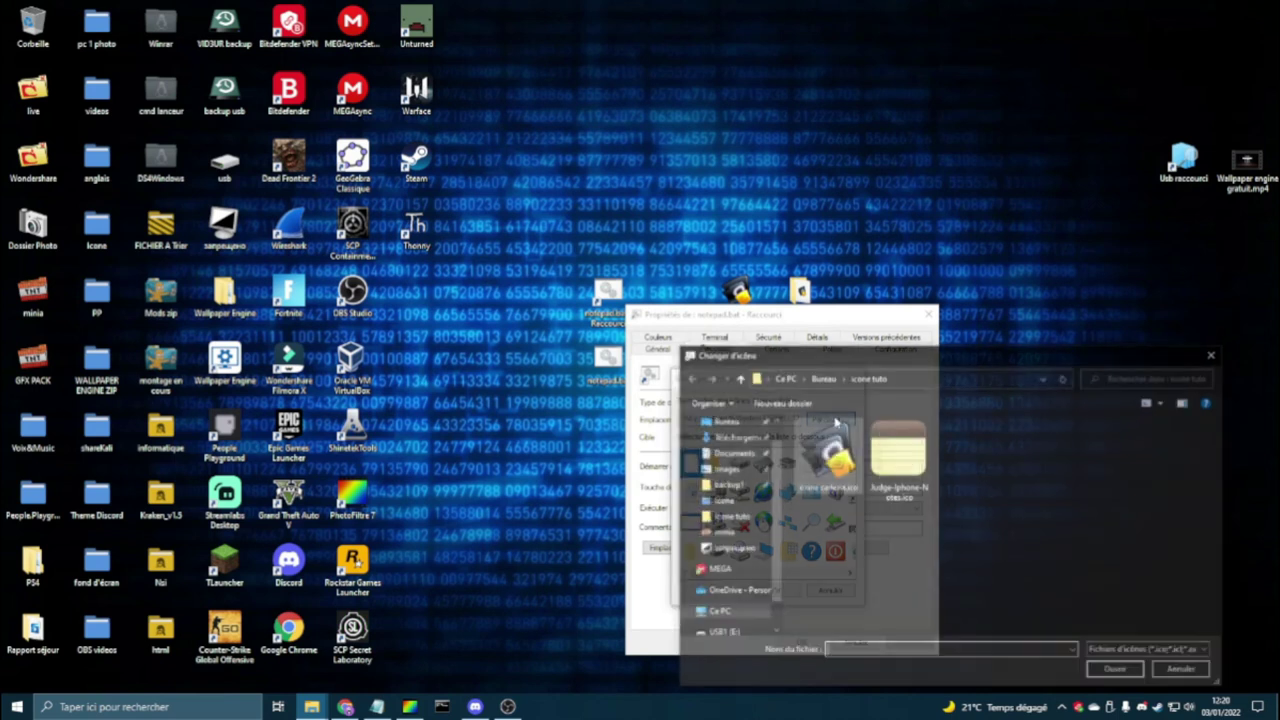
left_click(915, 470)
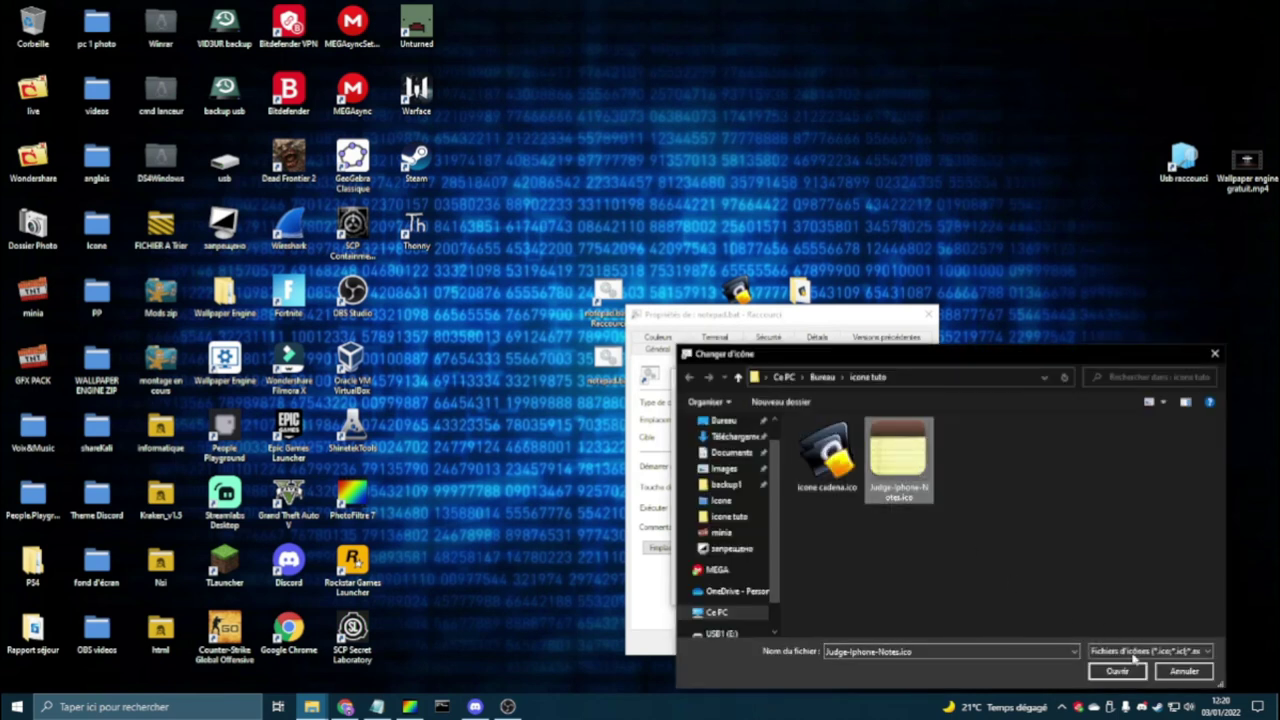
left_click(1117, 671)
left_click(780, 590)
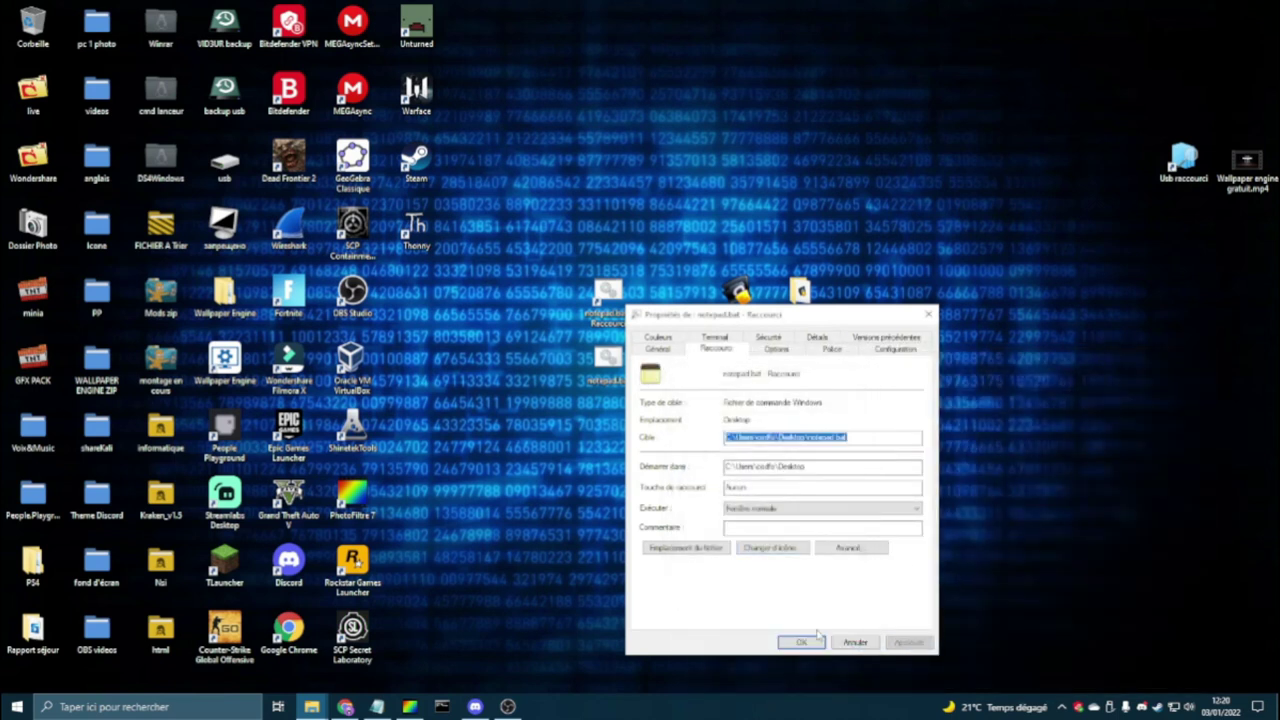
left_click(801, 642)
Set the hidden attribute on the original notepad.bat file in its properties and apply it.
right_click(612, 366)
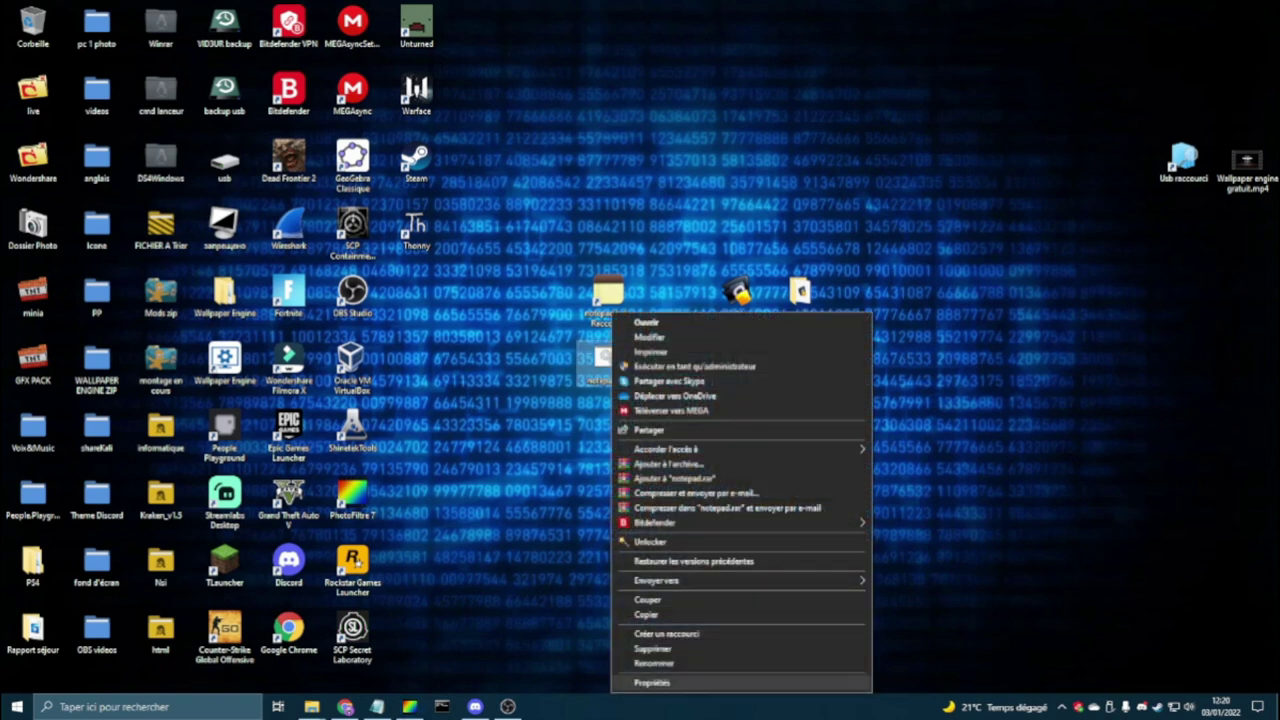
left_click(685, 685)
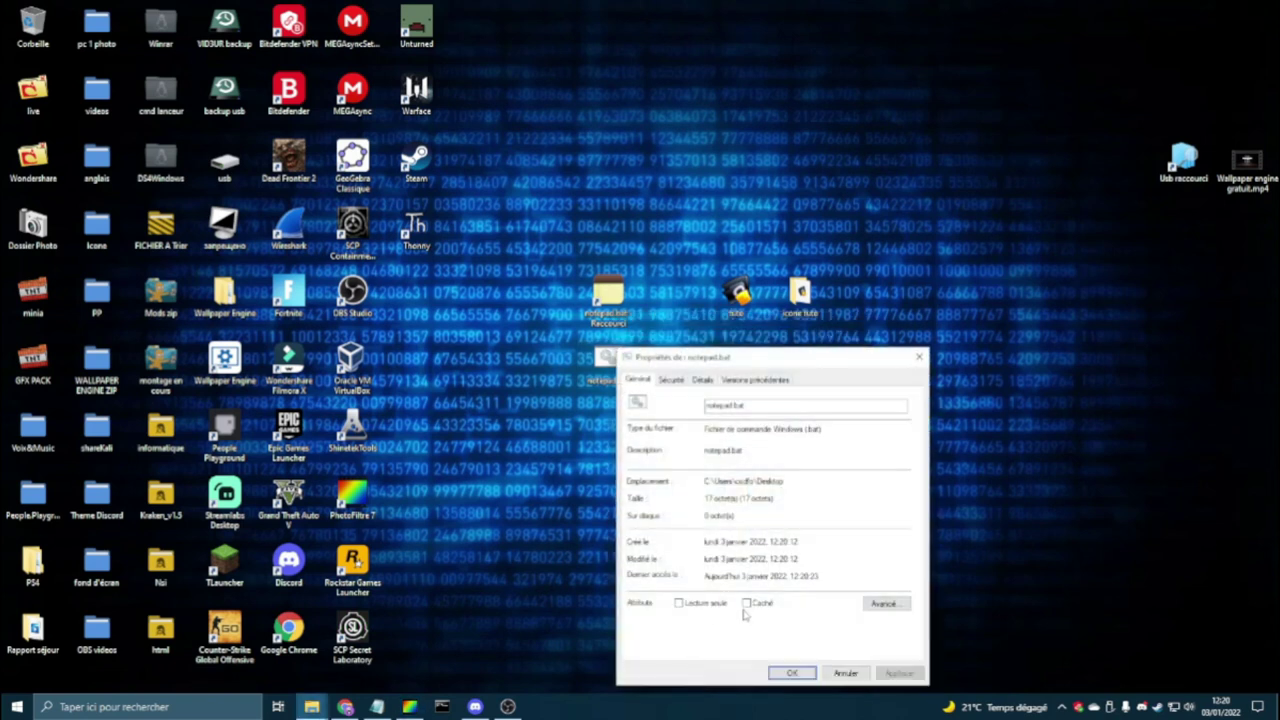
left_click(919, 356)
right_click(612, 362)
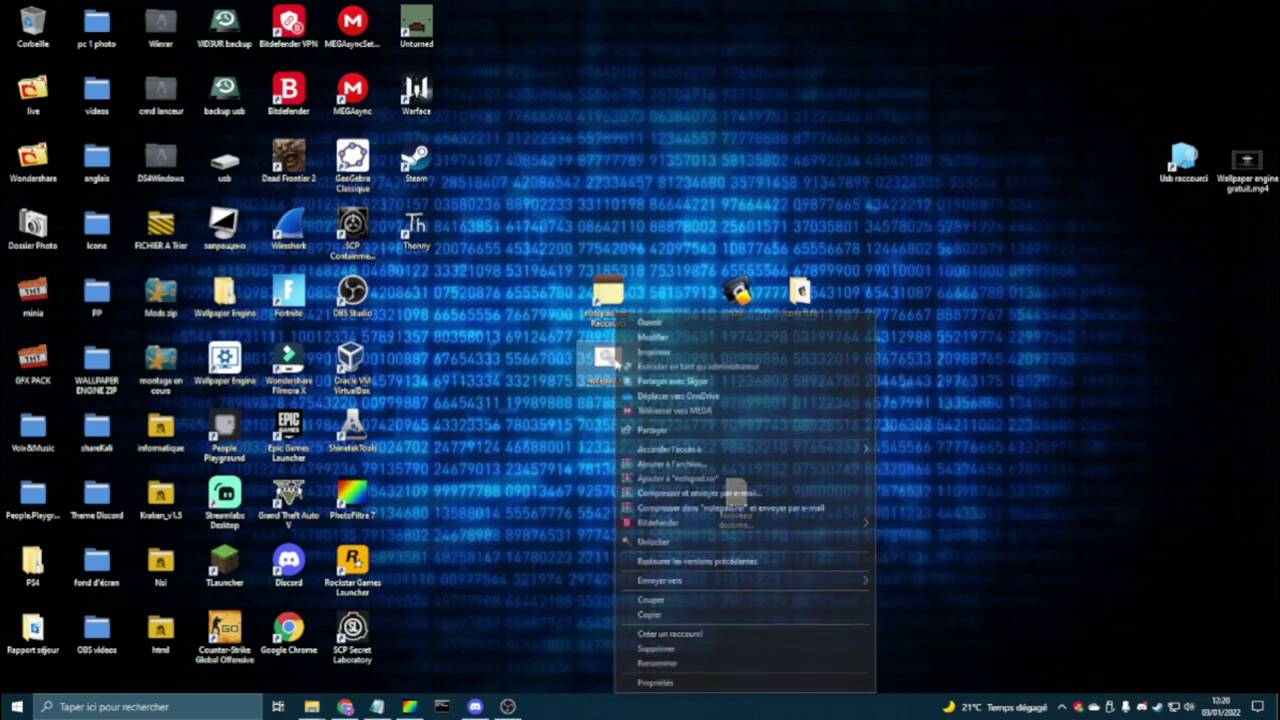
left_click(679, 685)
left_click(750, 603)
left_click(902, 672)
left_click(795, 672)
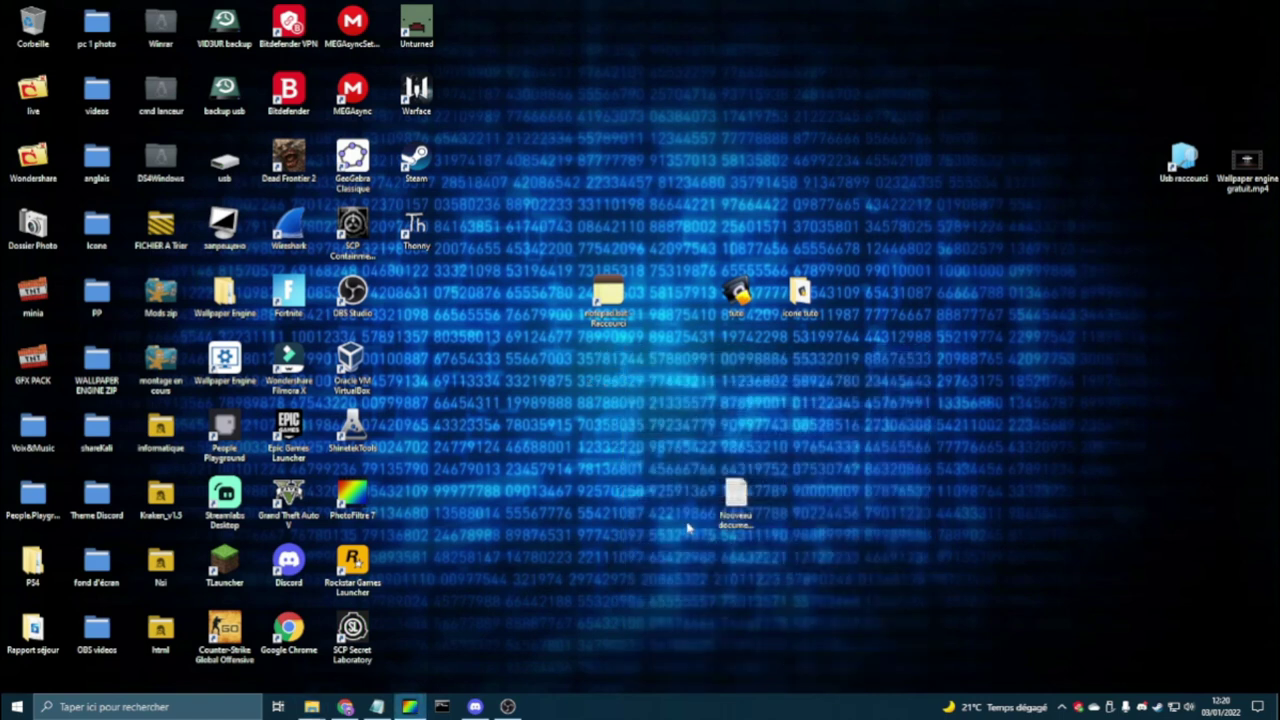
Move the notepad.bat shortcut beside the OBS Studio icon and rename it Bloc Notes.
left_click_drag(608, 300, 450, 305)
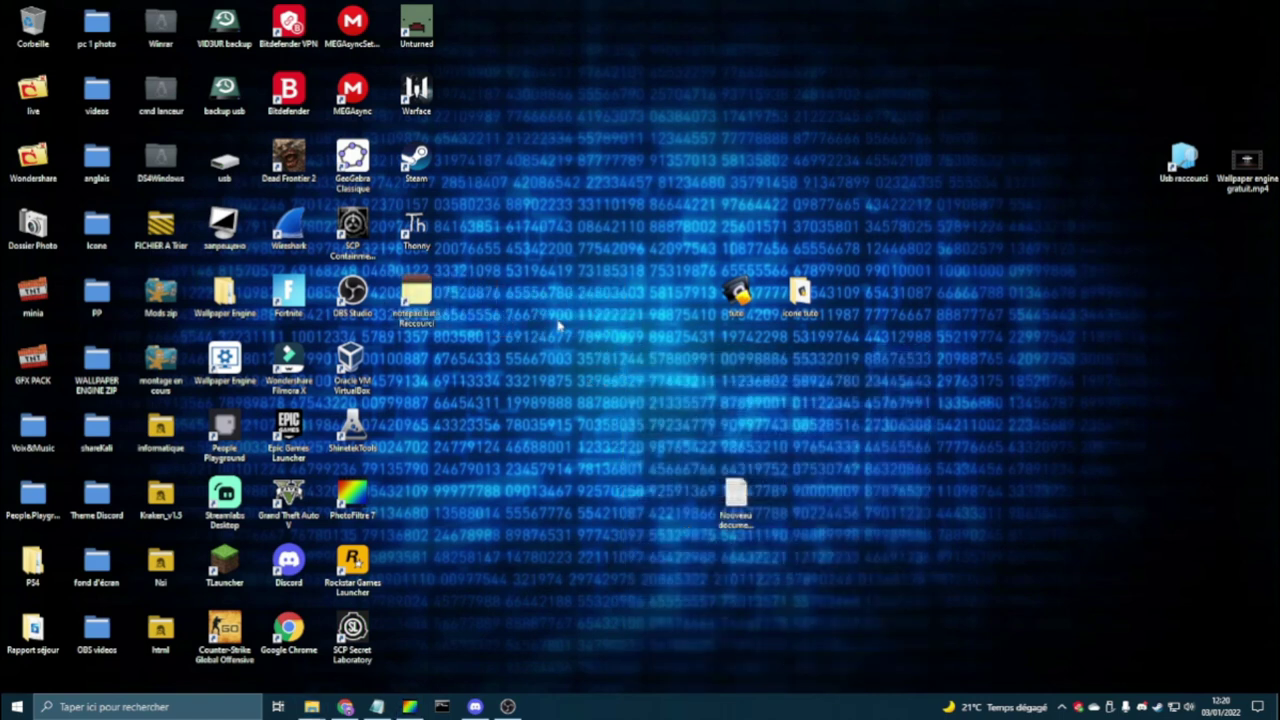
right_click(418, 314)
left_click(509, 645)
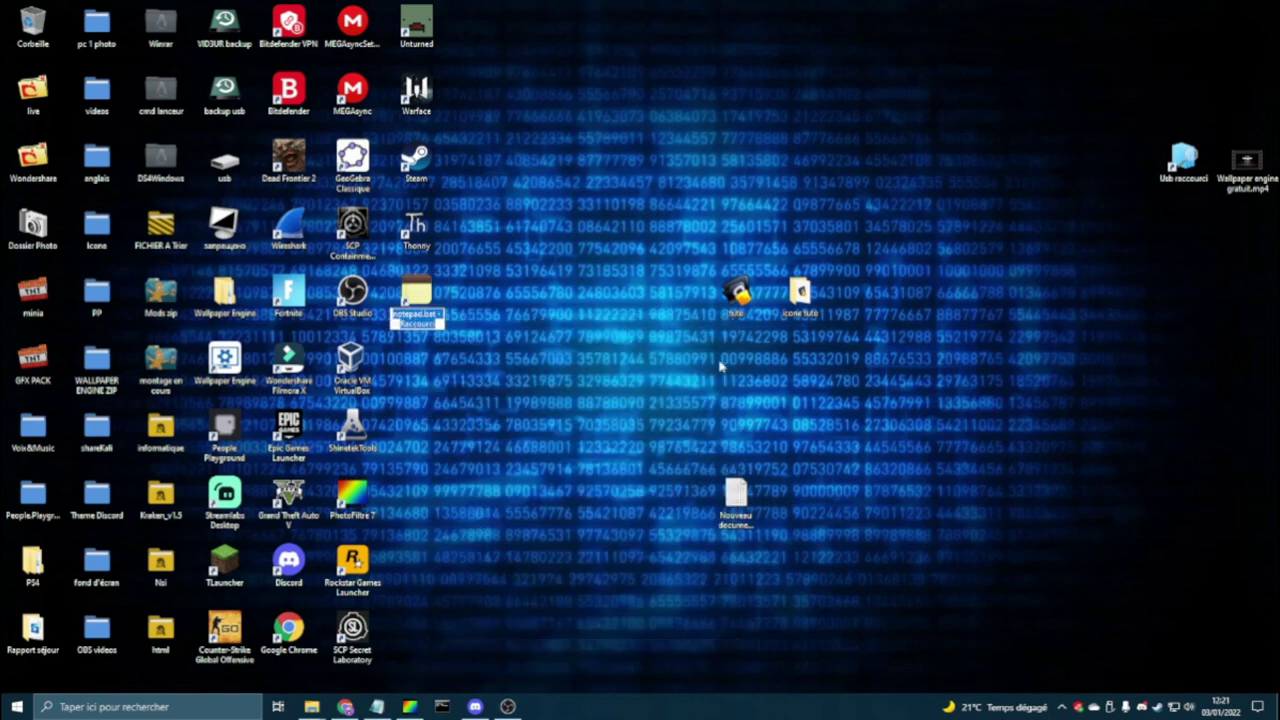
type("Bloc Notes")
key("Return")
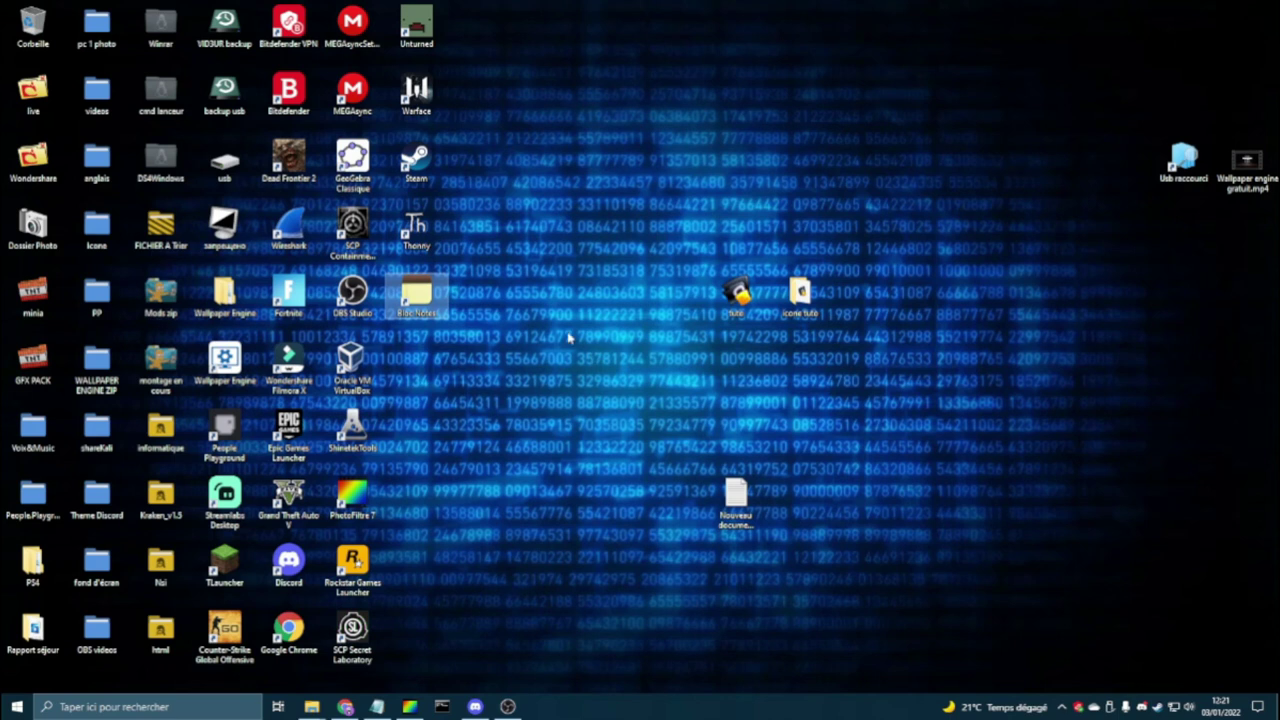
Test the Bloc Notes shortcut by opening it, entering and erasing 582523 in the blank document, and closing the window.
double_click(447, 295)
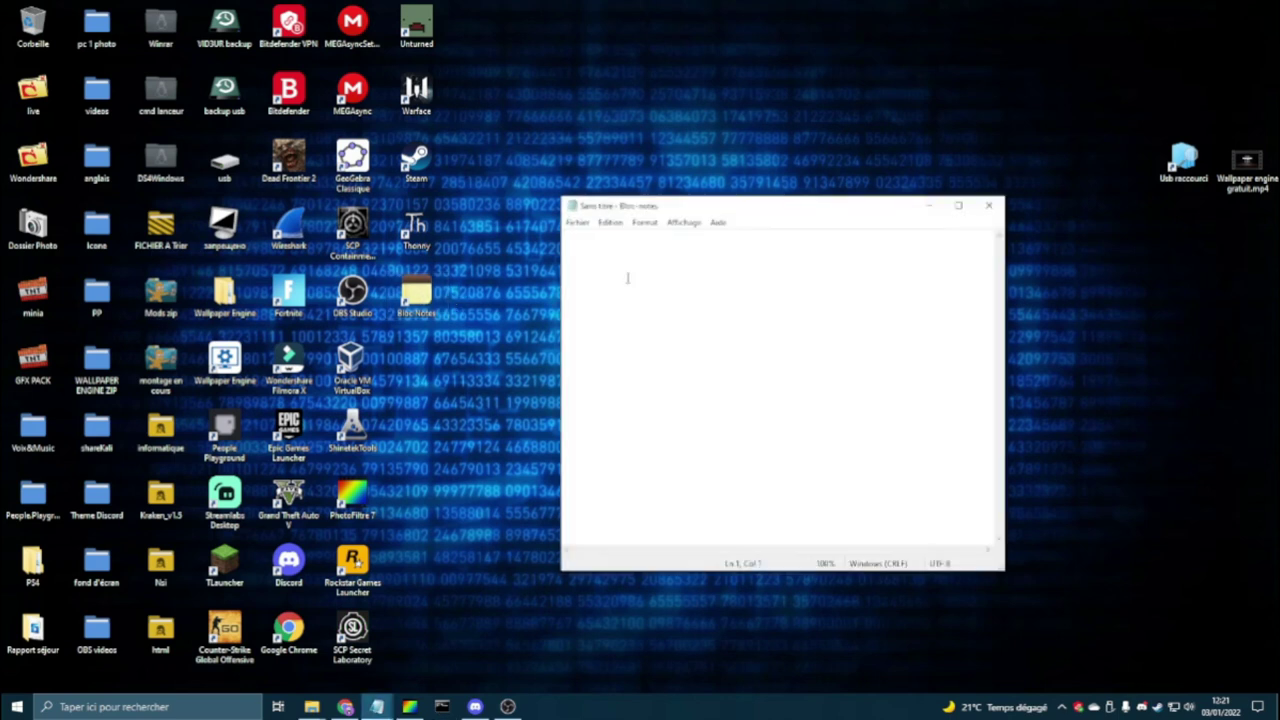
type("582523")
key("BackSpace")
key("BackSpace")
key("BackSpace")
key("BackSpace")
key("BackSpace")
key("BackSpace")
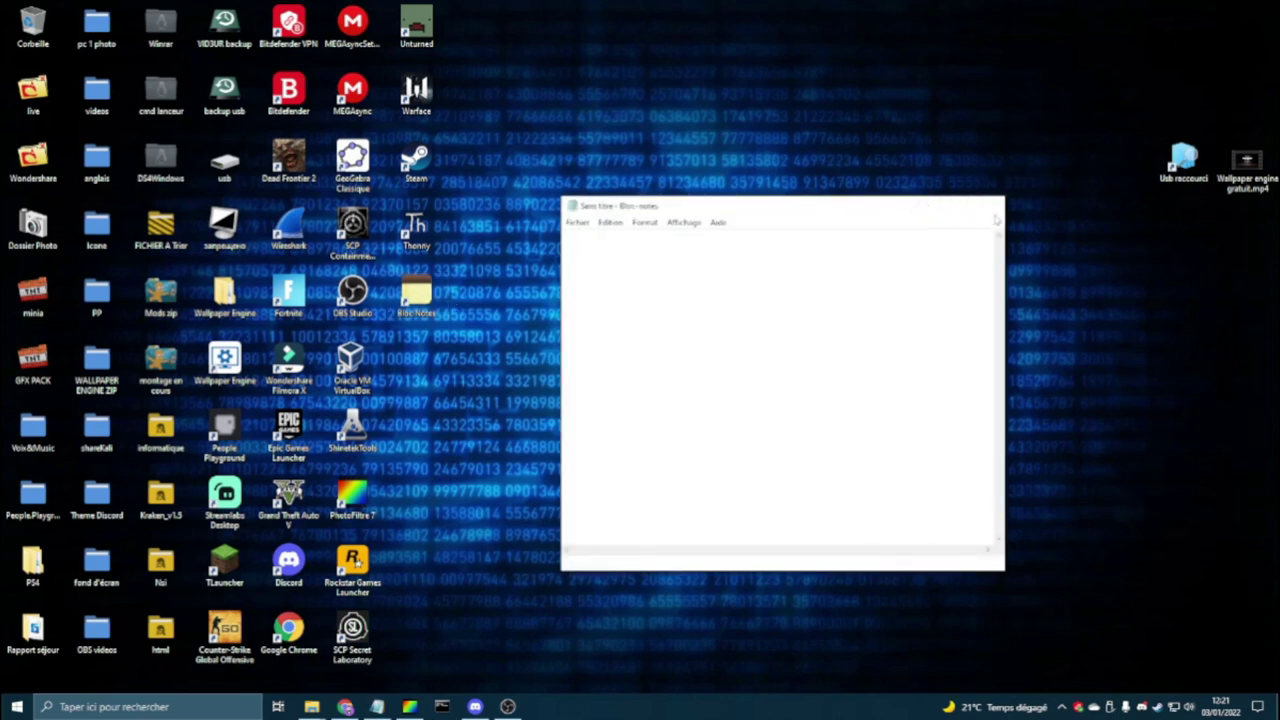
left_click(988, 205)
Delete the new text document from the desktop and move the icone tuto folder directly left of the padlock-icon folder.
left_click_drag(735, 492, 672, 292)
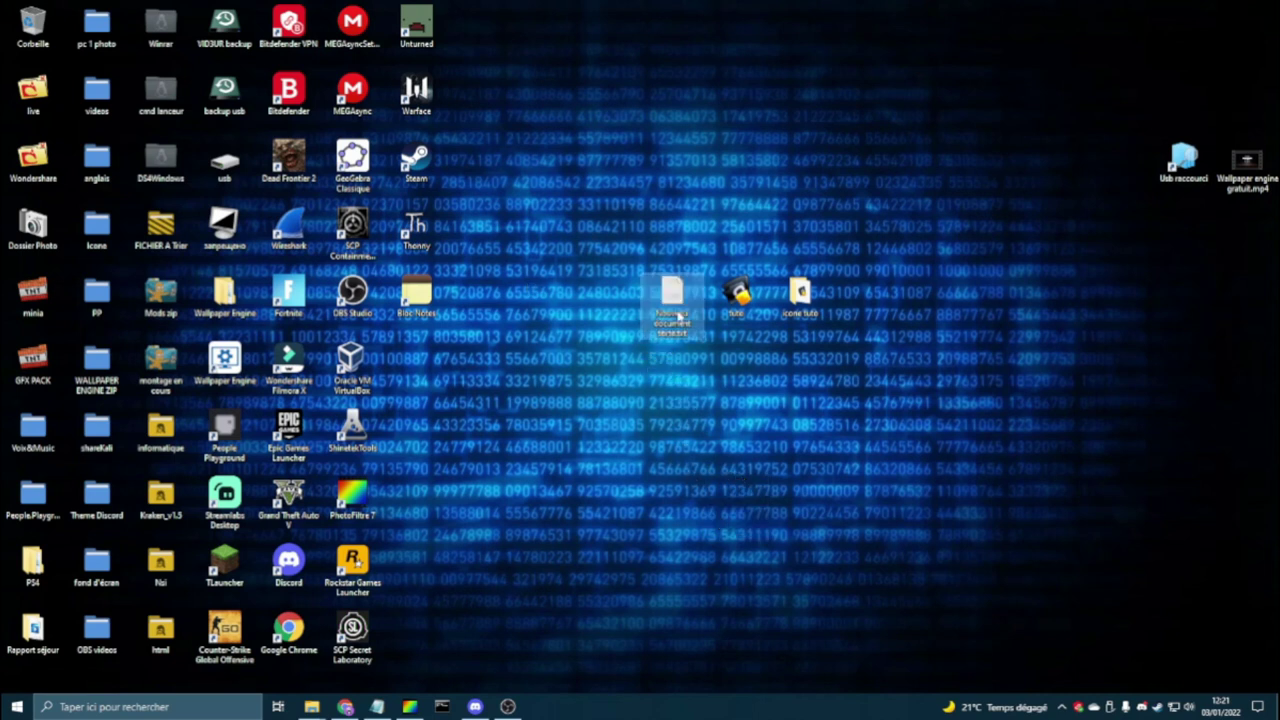
right_click(677, 312)
left_click(730, 650)
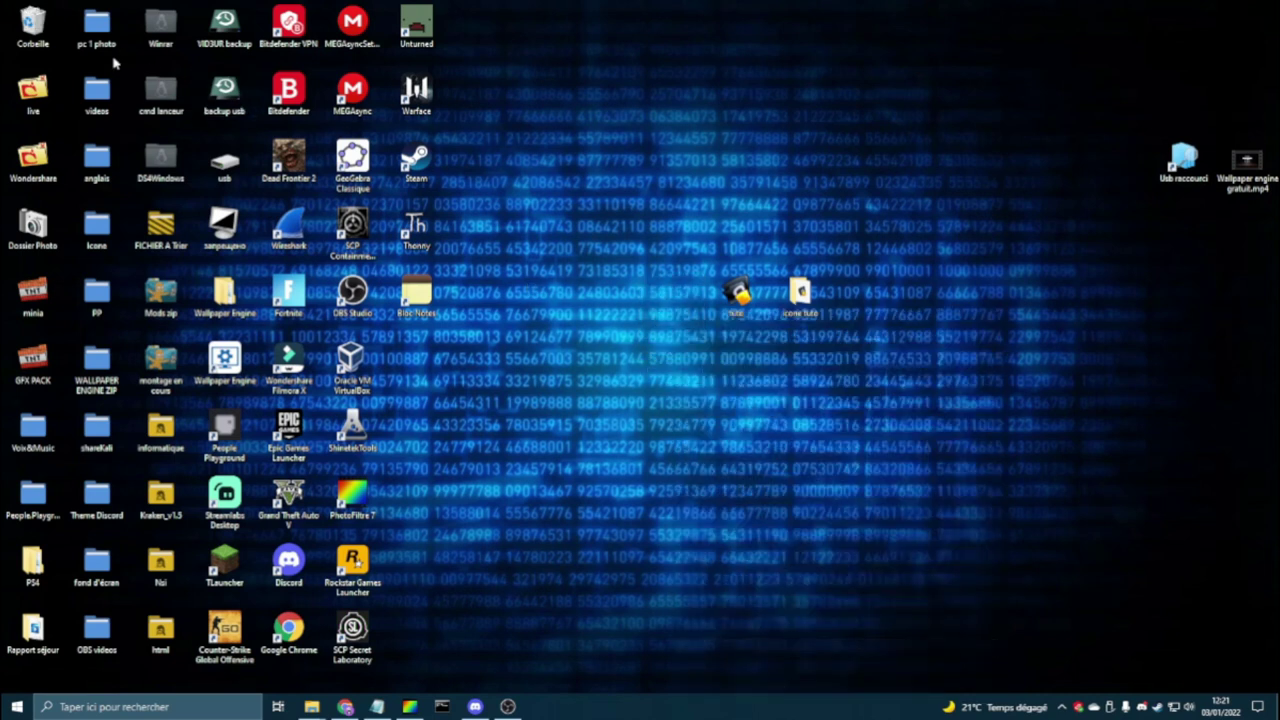
left_click_drag(800, 295, 672, 300)
left_click(845, 371)
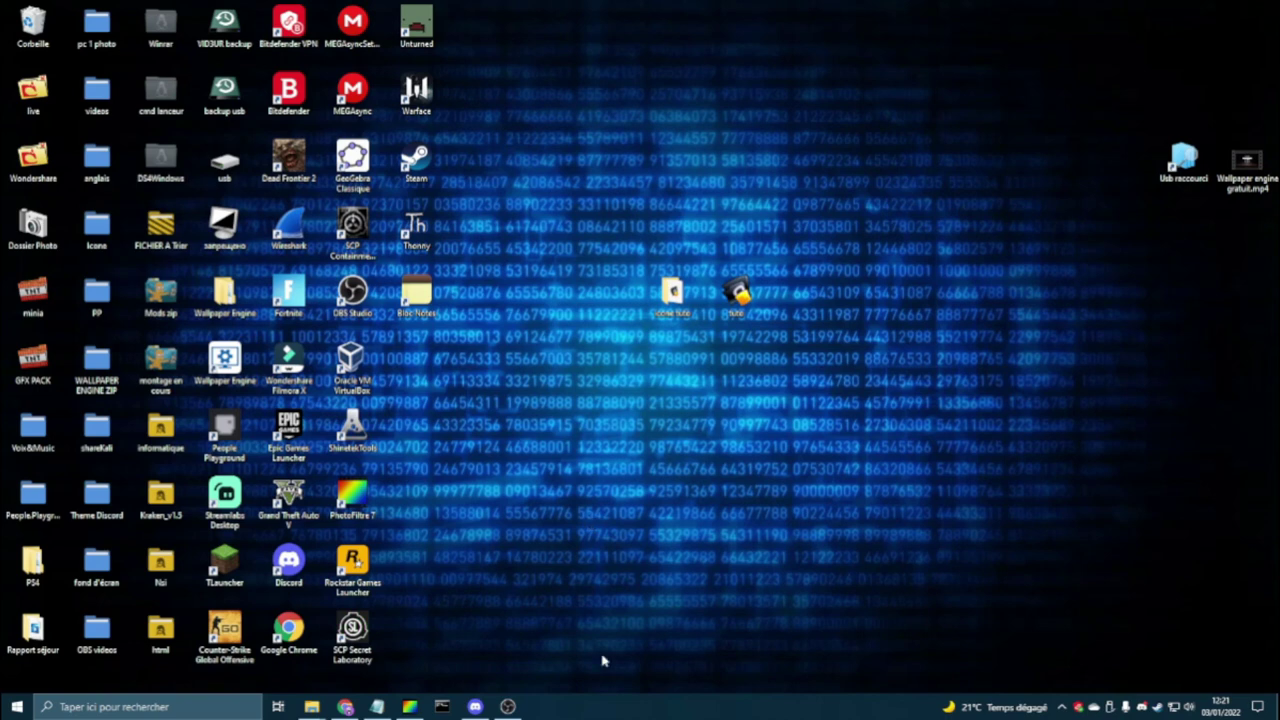